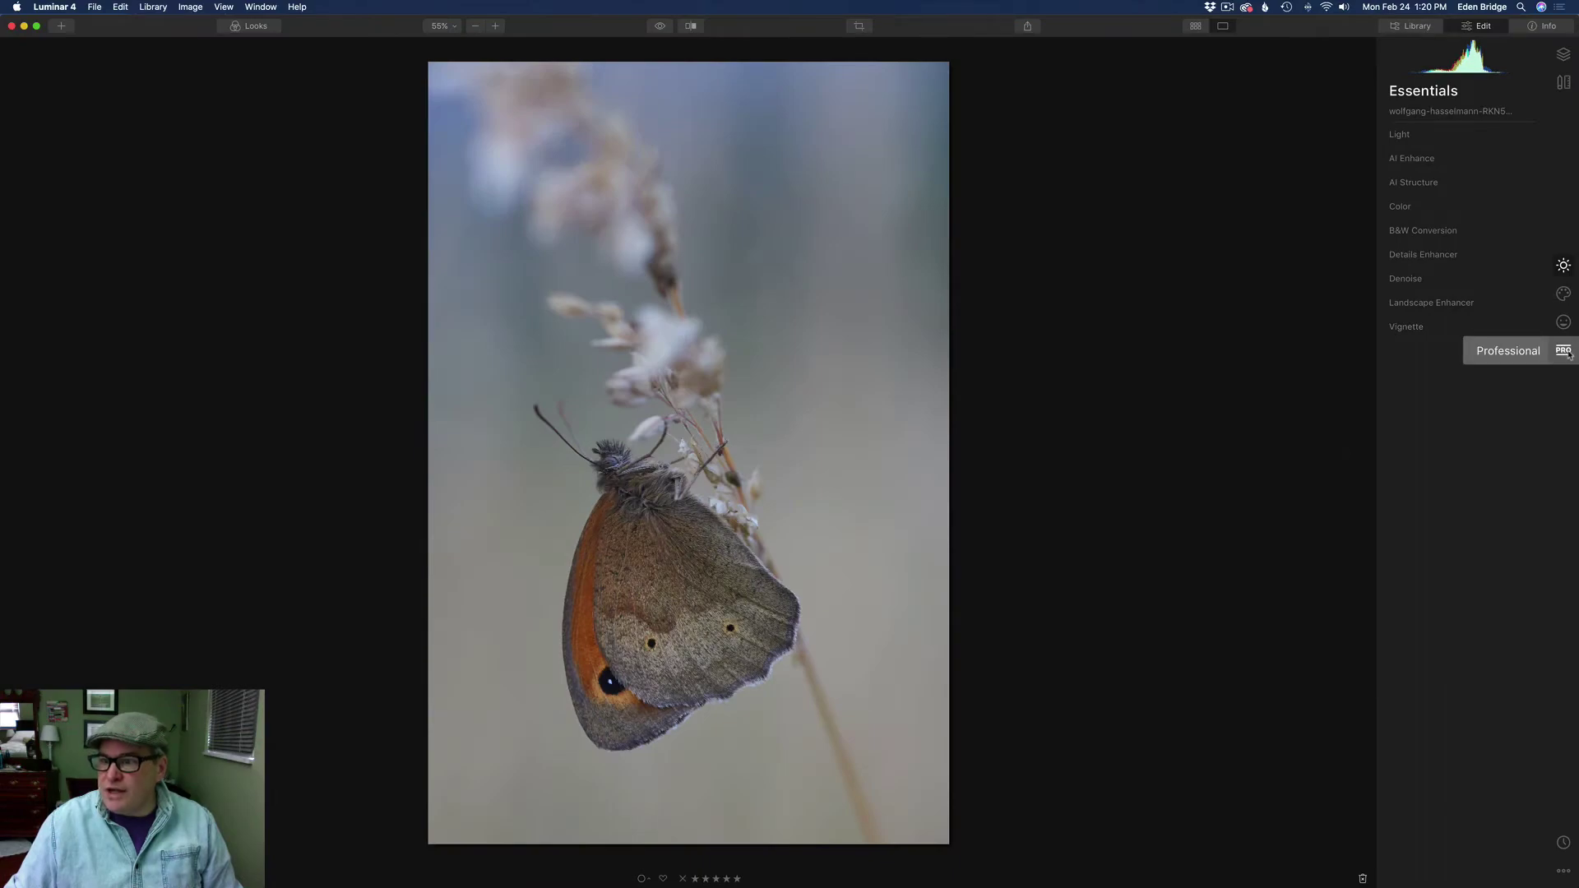
Show the PRO filter set and expand Advanced Contrast, leaving its six sliders at 0.
left_click(1567, 352)
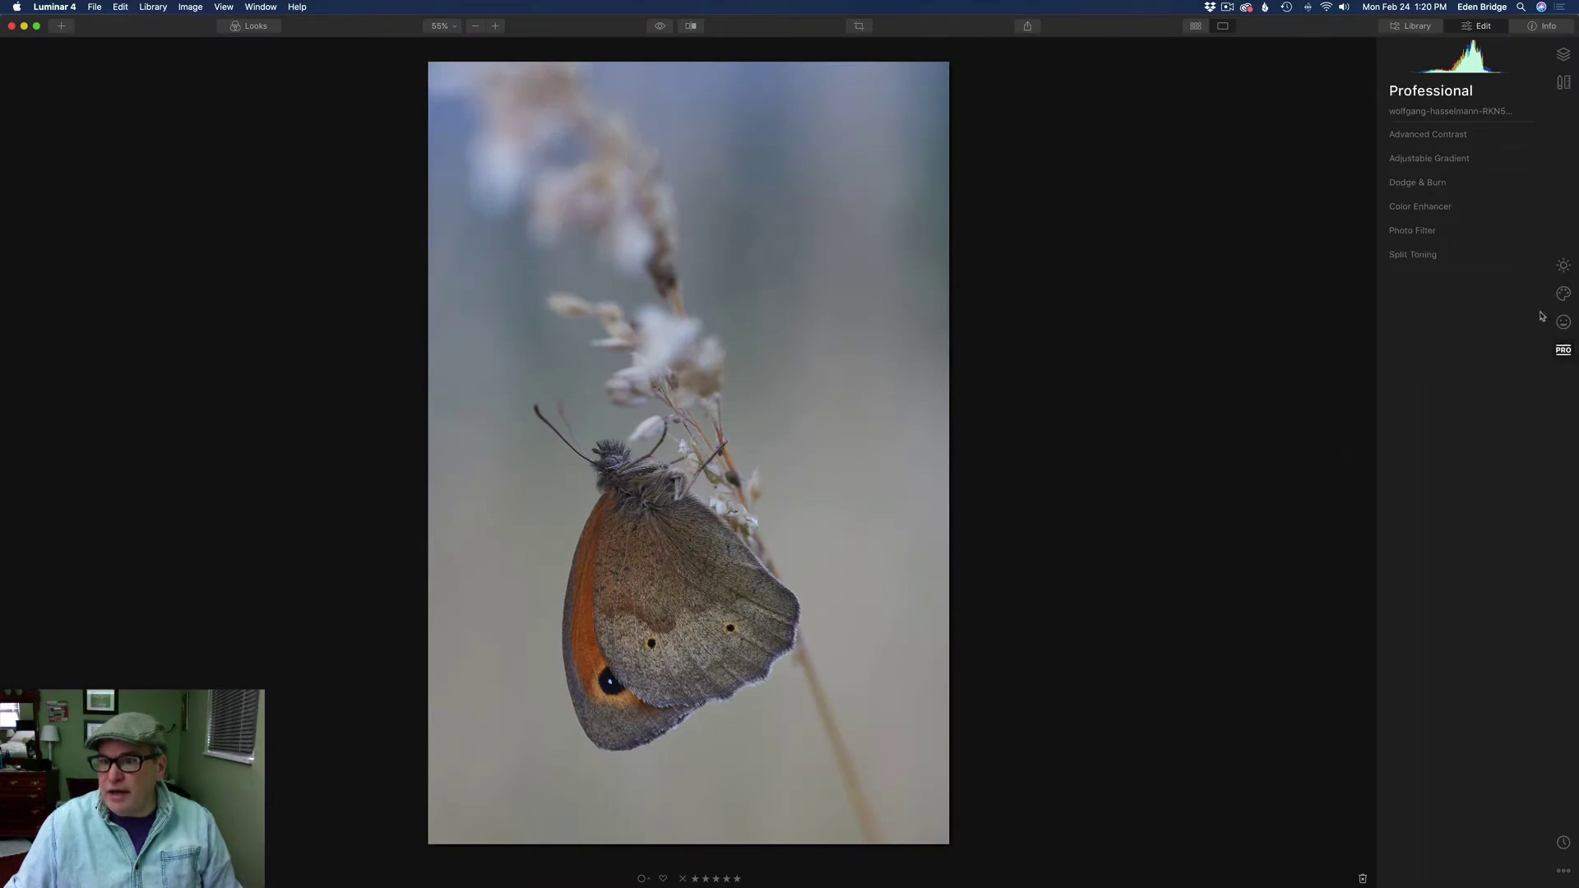
left_click(1469, 135)
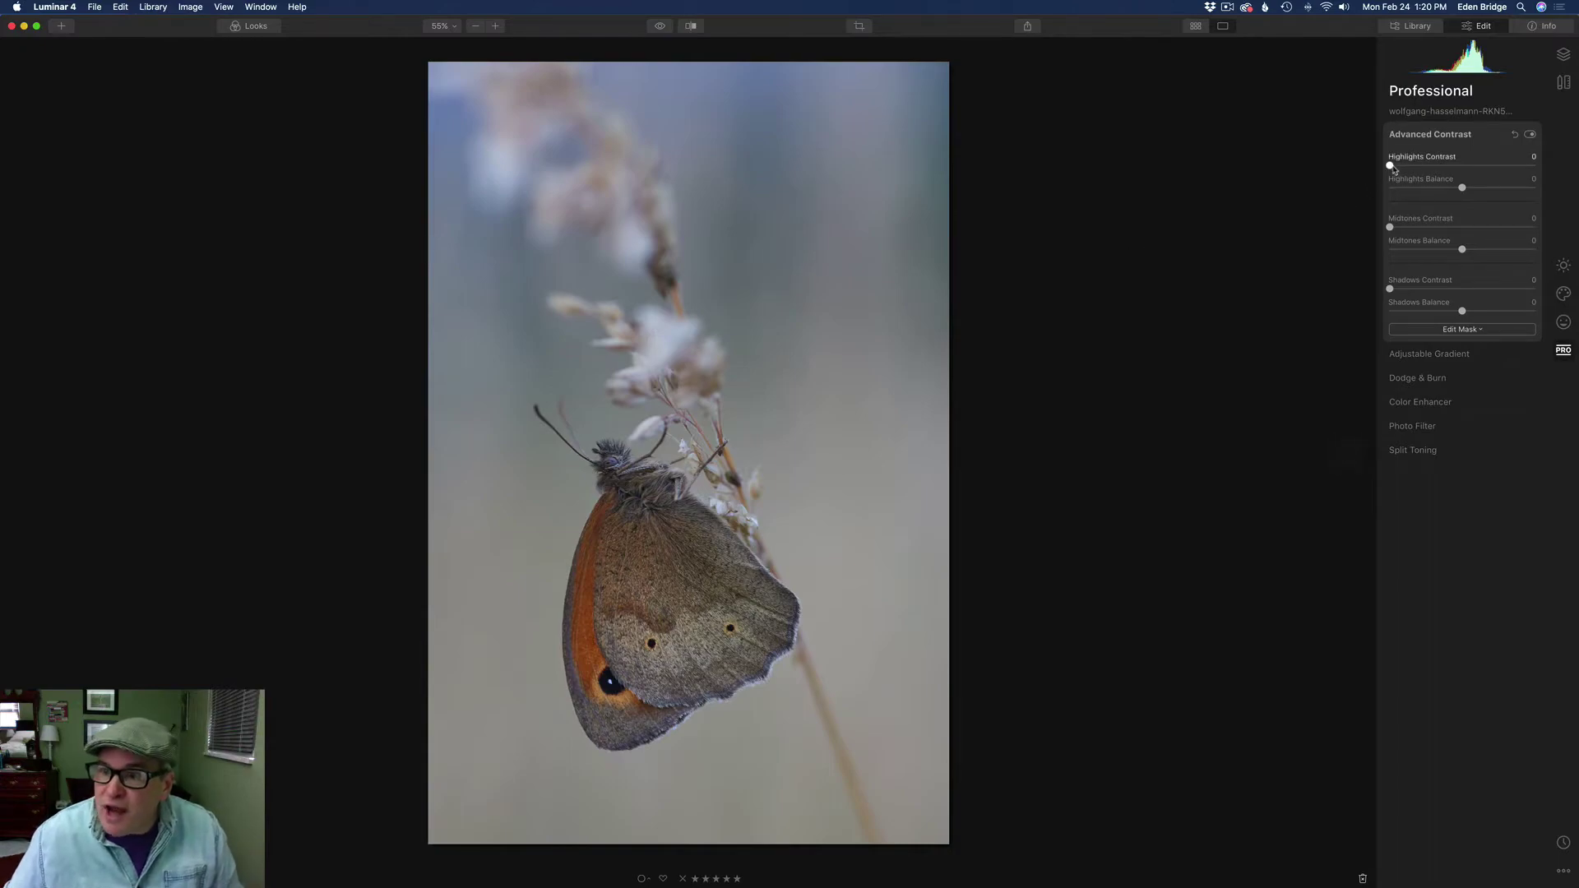
Set the butterfly's Highlights Contrast to 50 and Highlights Balance to about -48.
left_click_drag(1390, 165, 1479, 176)
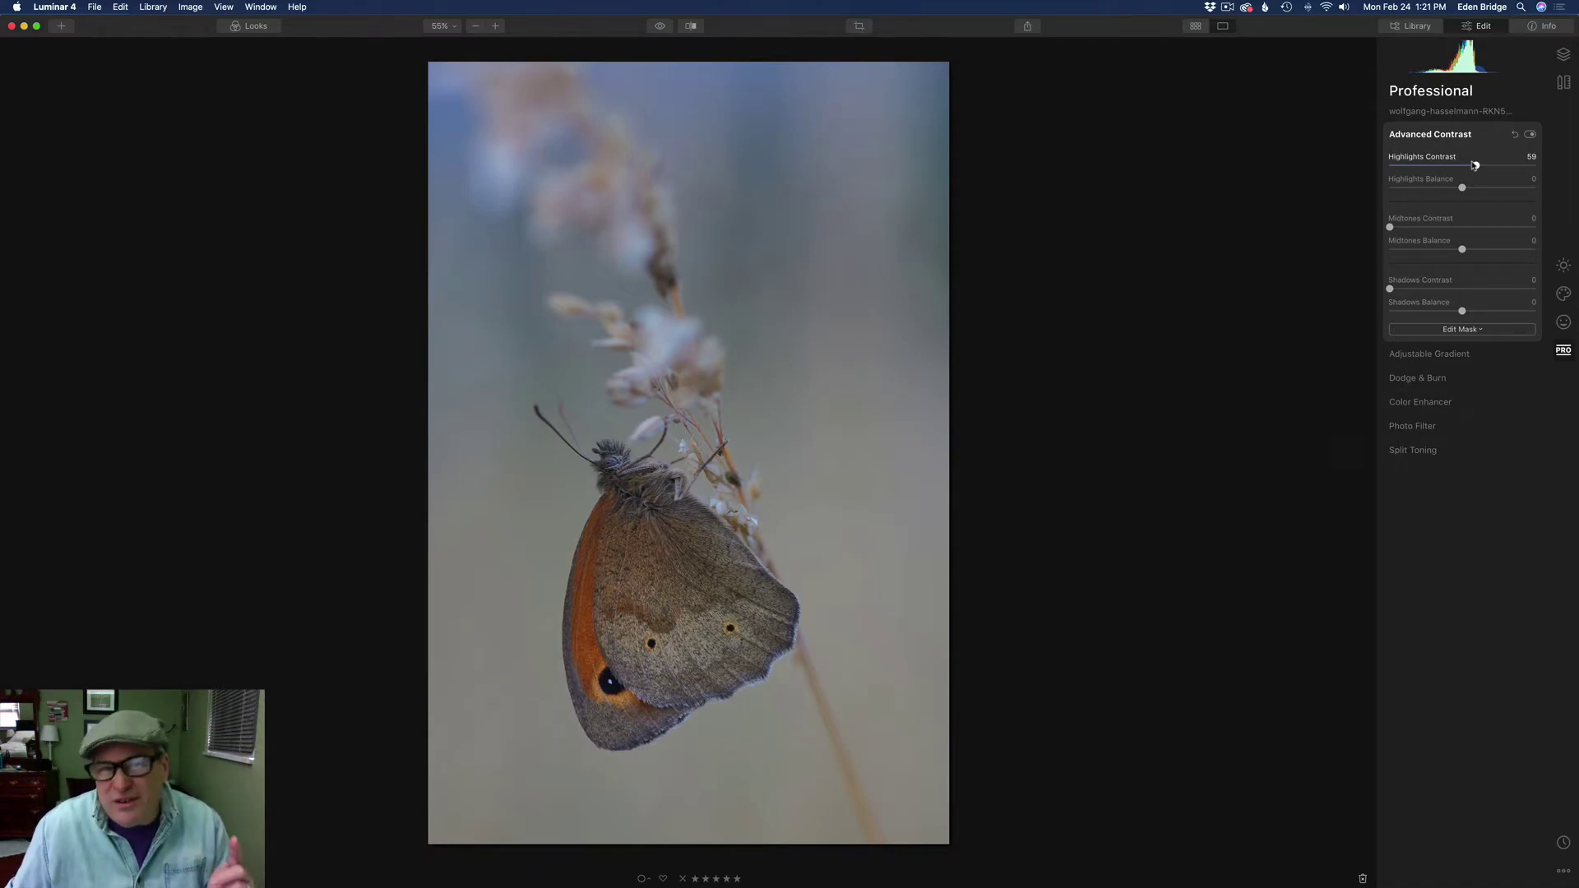
left_click_drag(1474, 166, 1485, 167)
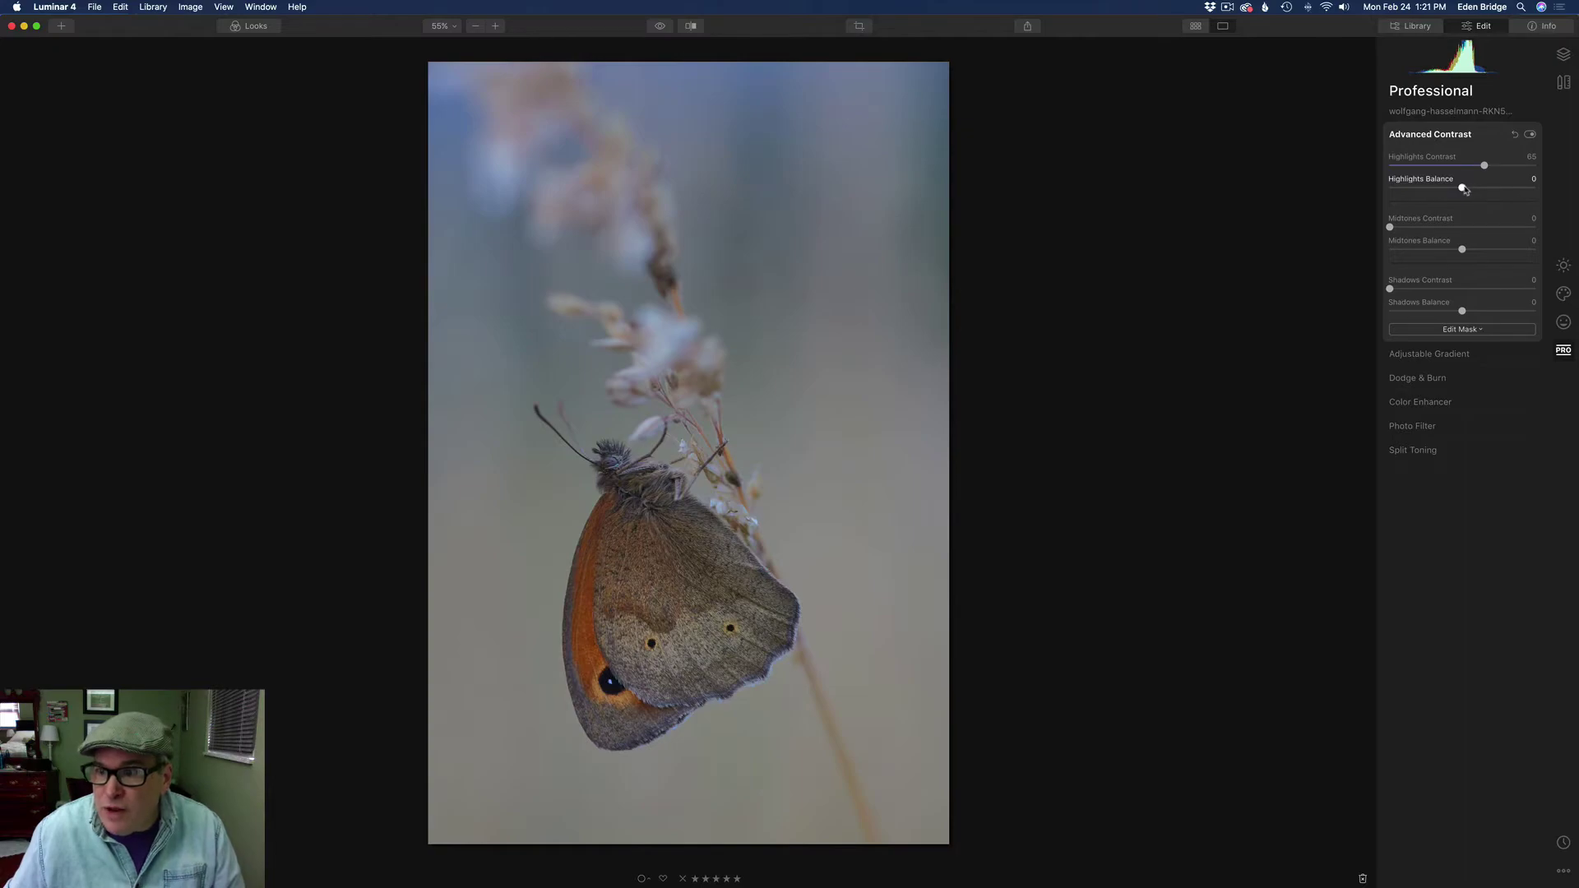
mouse_move(1463, 188)
left_mouse_down()
mouse_move(1501, 193)
mouse_move(1437, 190)
left_mouse_up()
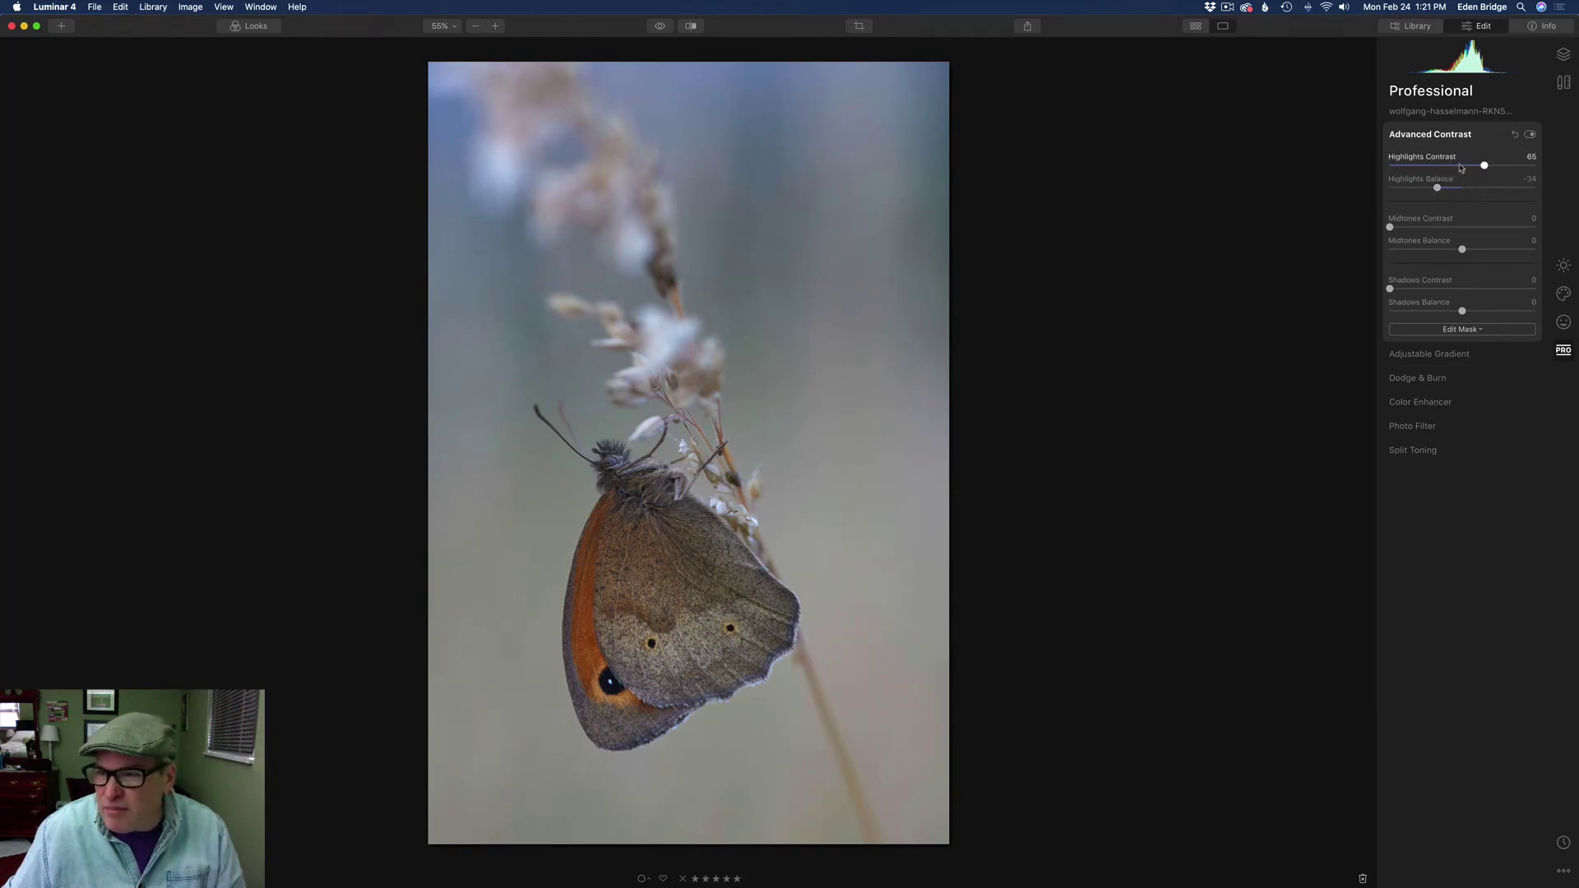
left_click_drag(1483, 167, 1463, 168)
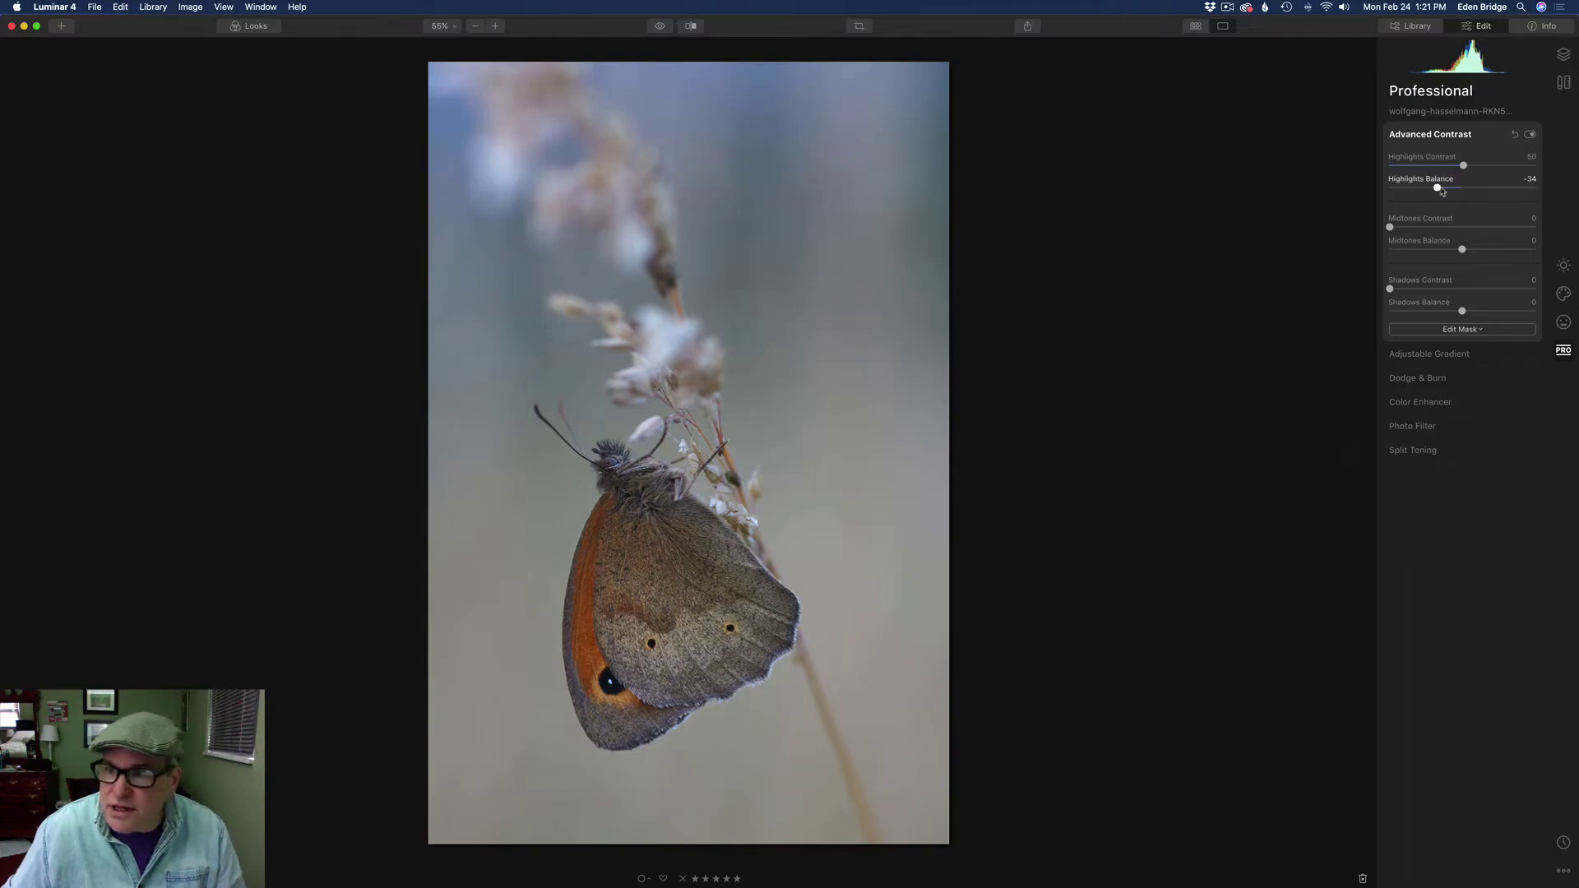
left_click_drag(1437, 189, 1426, 188)
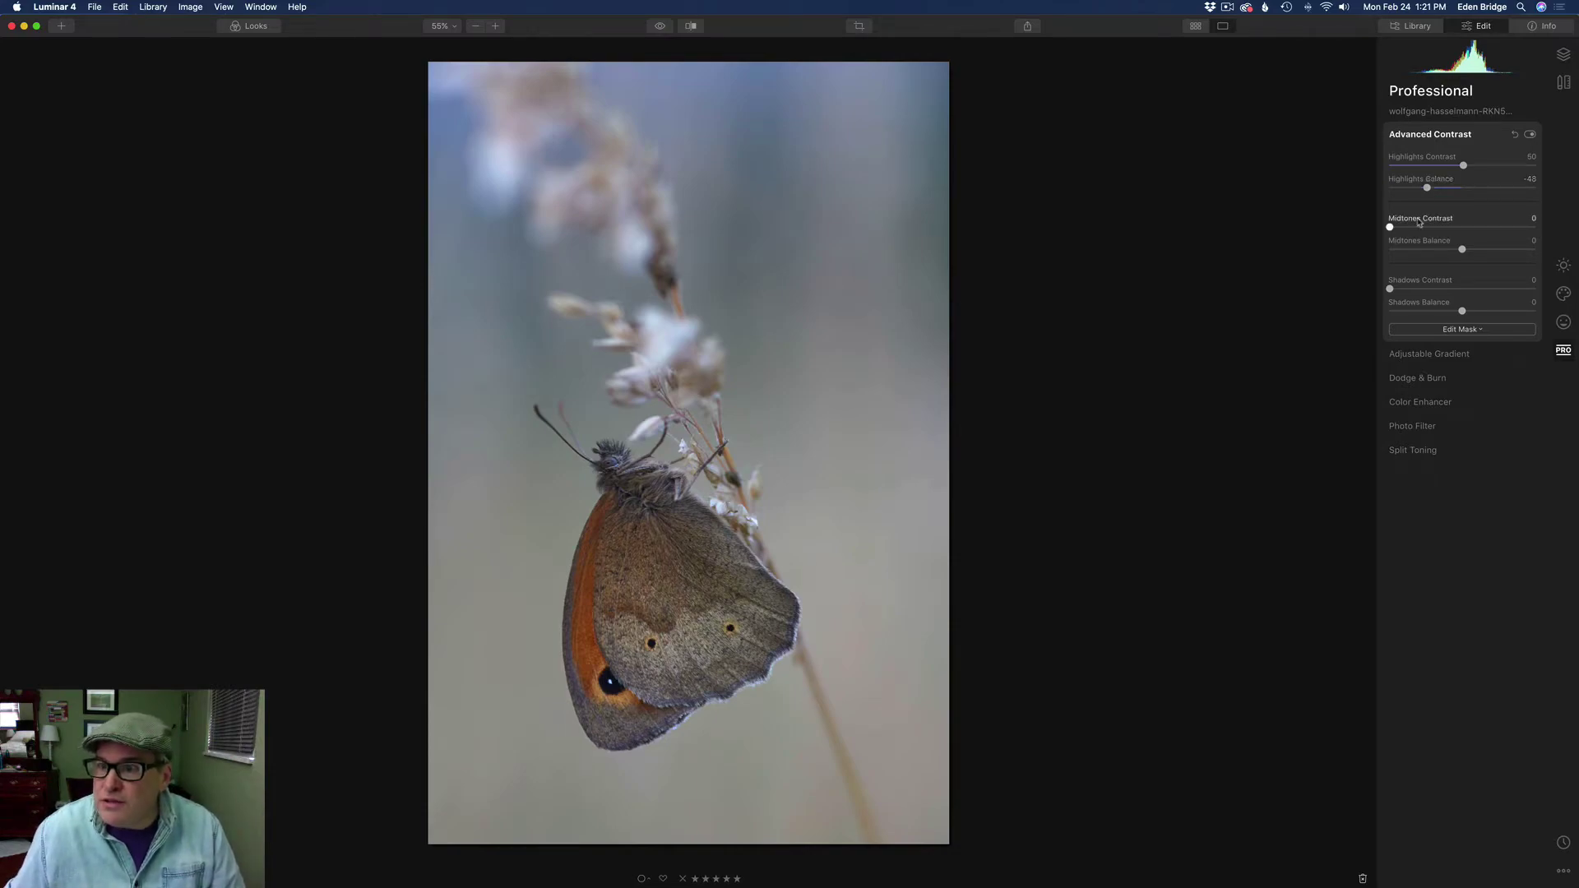
Raise the butterfly's Midtones Contrast to about 69 and lower Midtones Balance to about -48.
left_click_drag(1390, 227, 1466, 237)
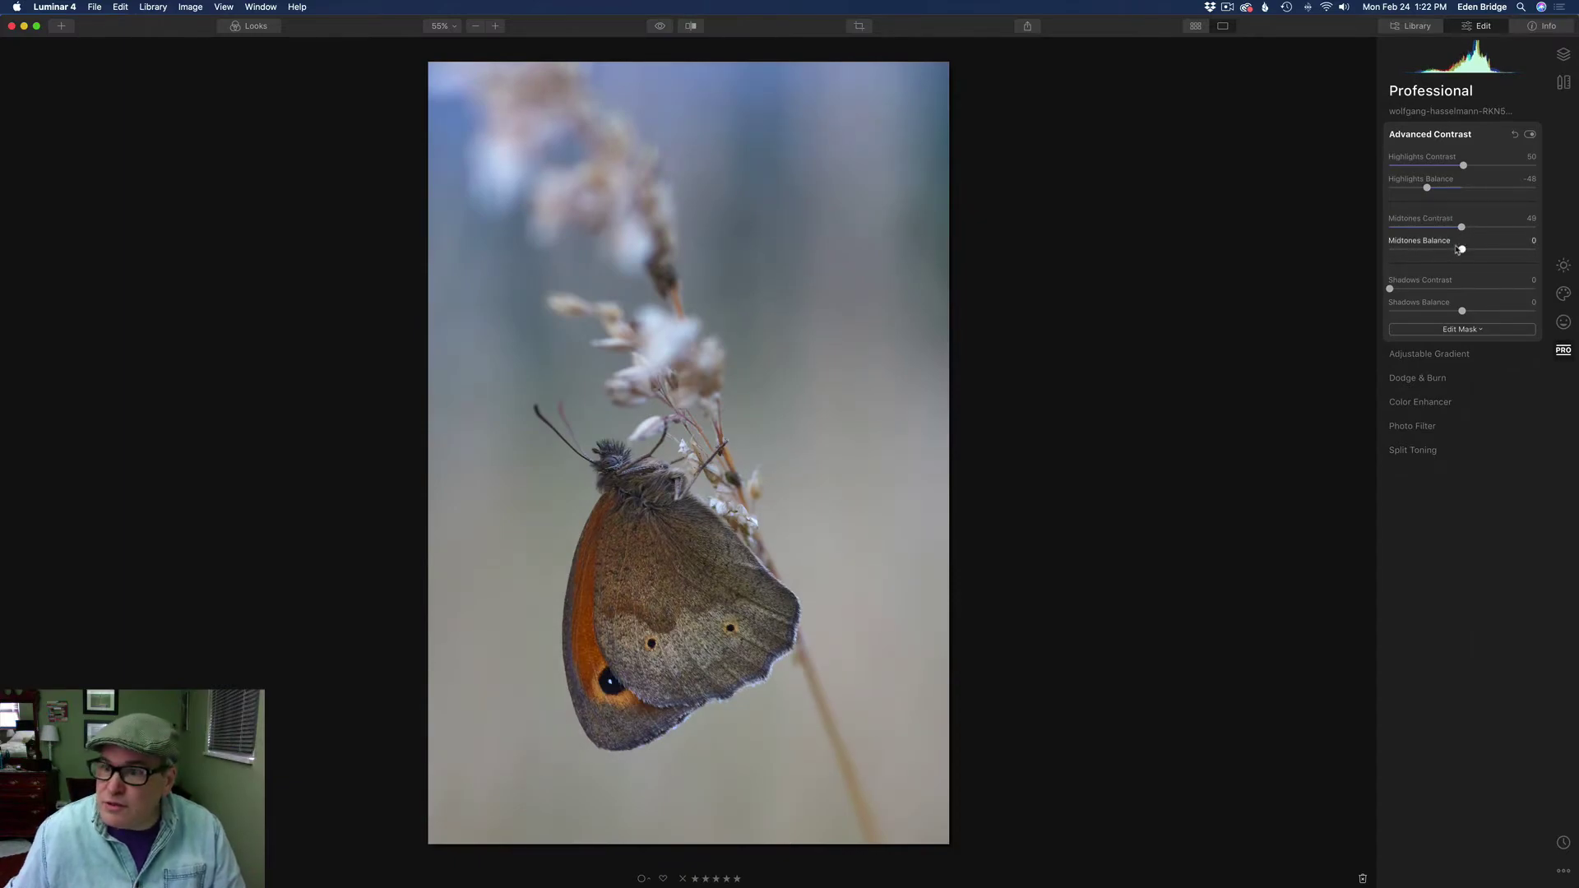
left_click_drag(1462, 250, 1508, 253)
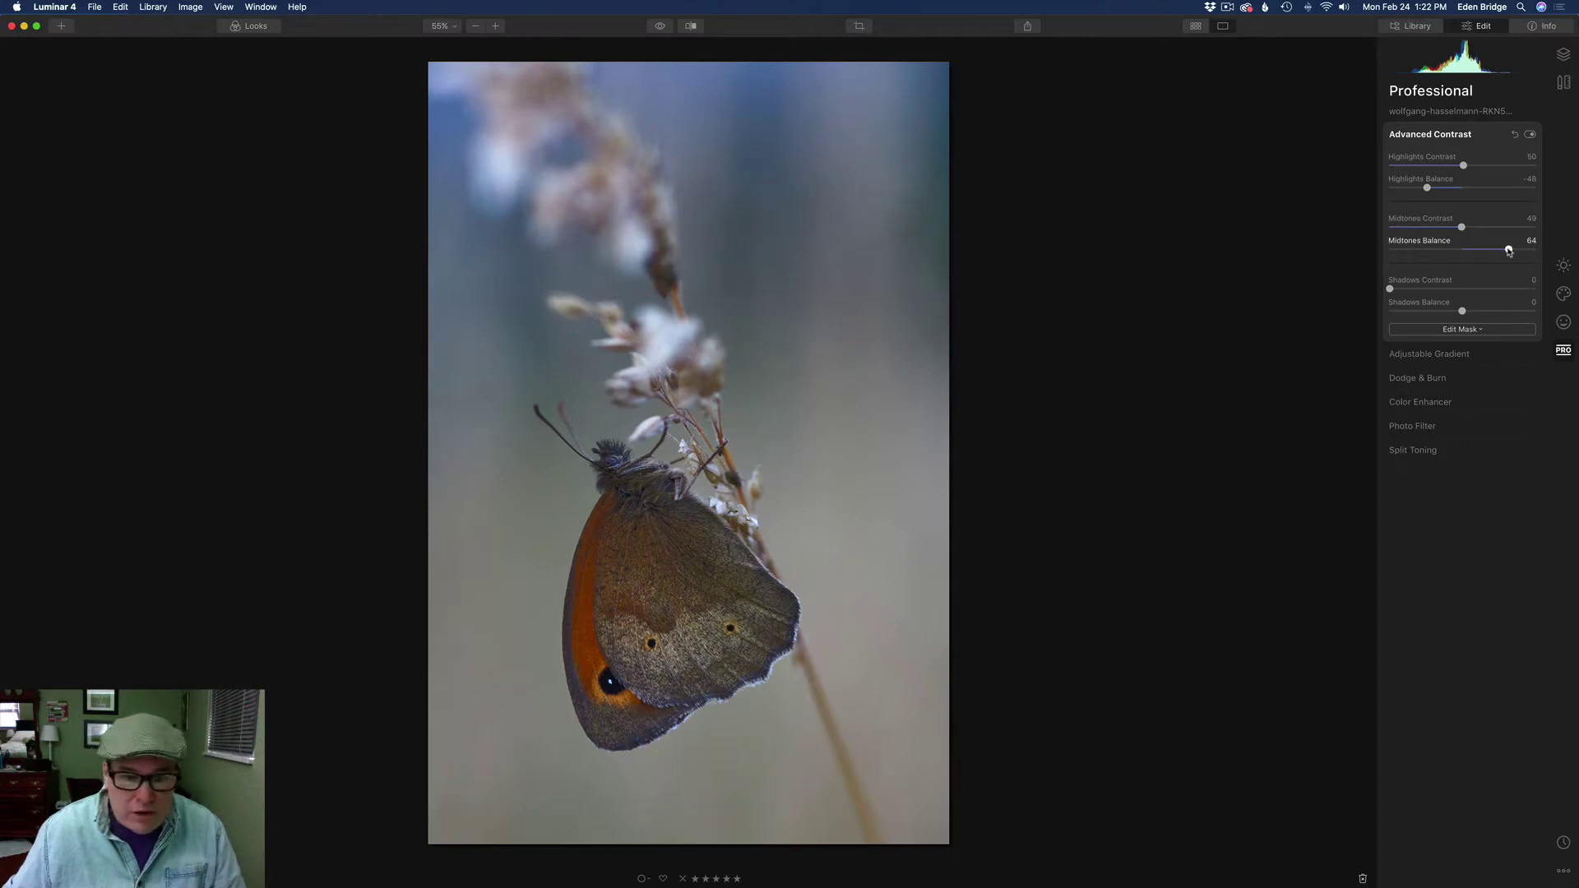
left_click_drag(1509, 250, 1430, 249)
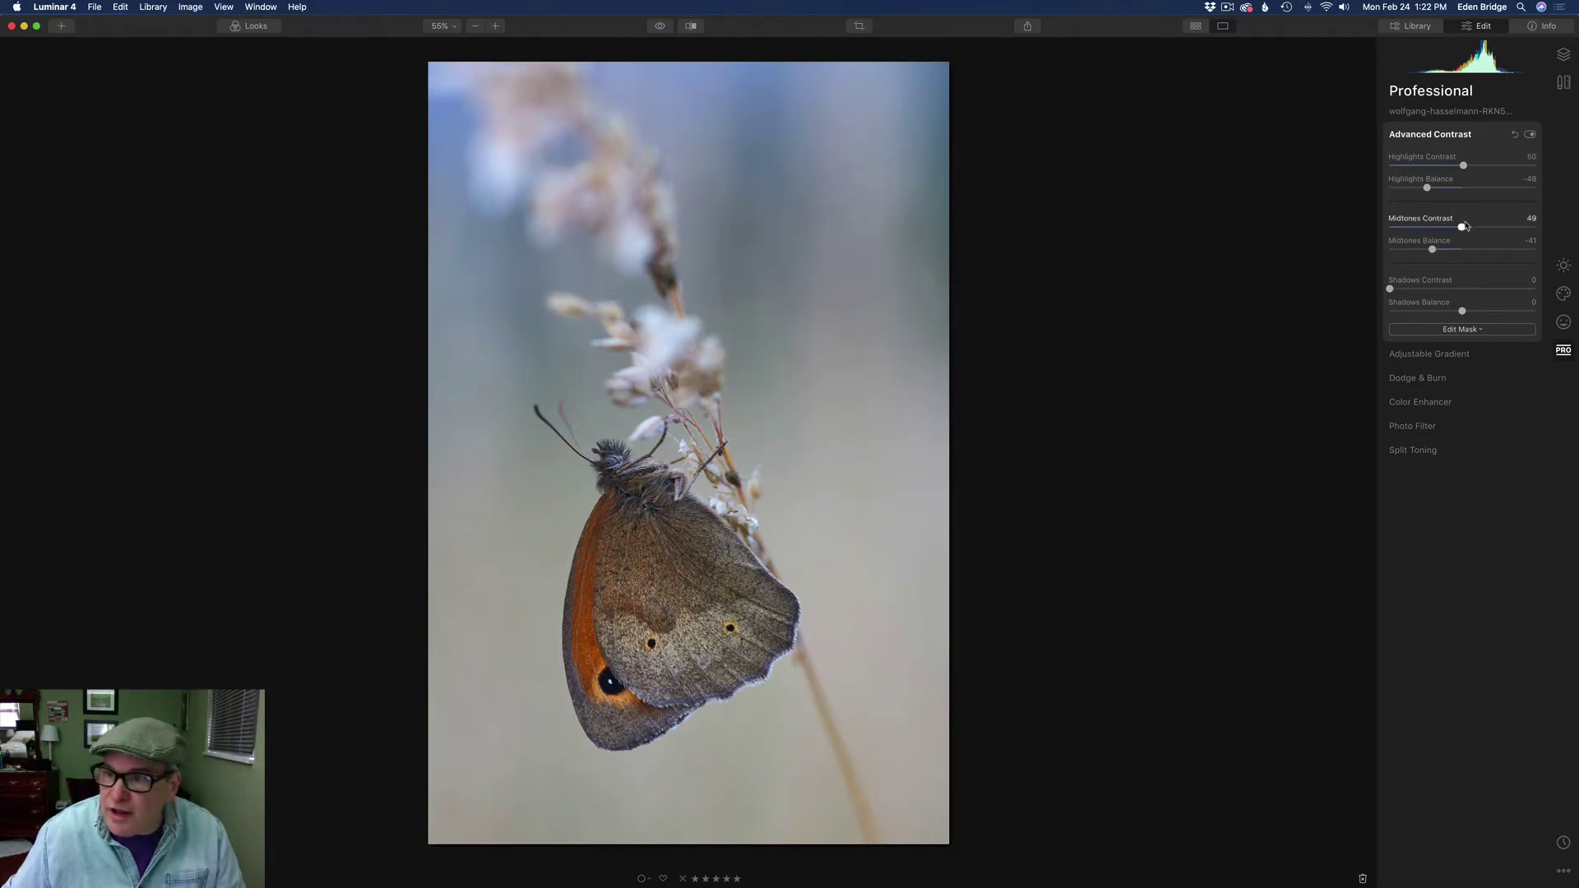
mouse_move(1463, 228)
left_mouse_down()
mouse_move(1497, 229)
mouse_move(1479, 231)
left_mouse_up()
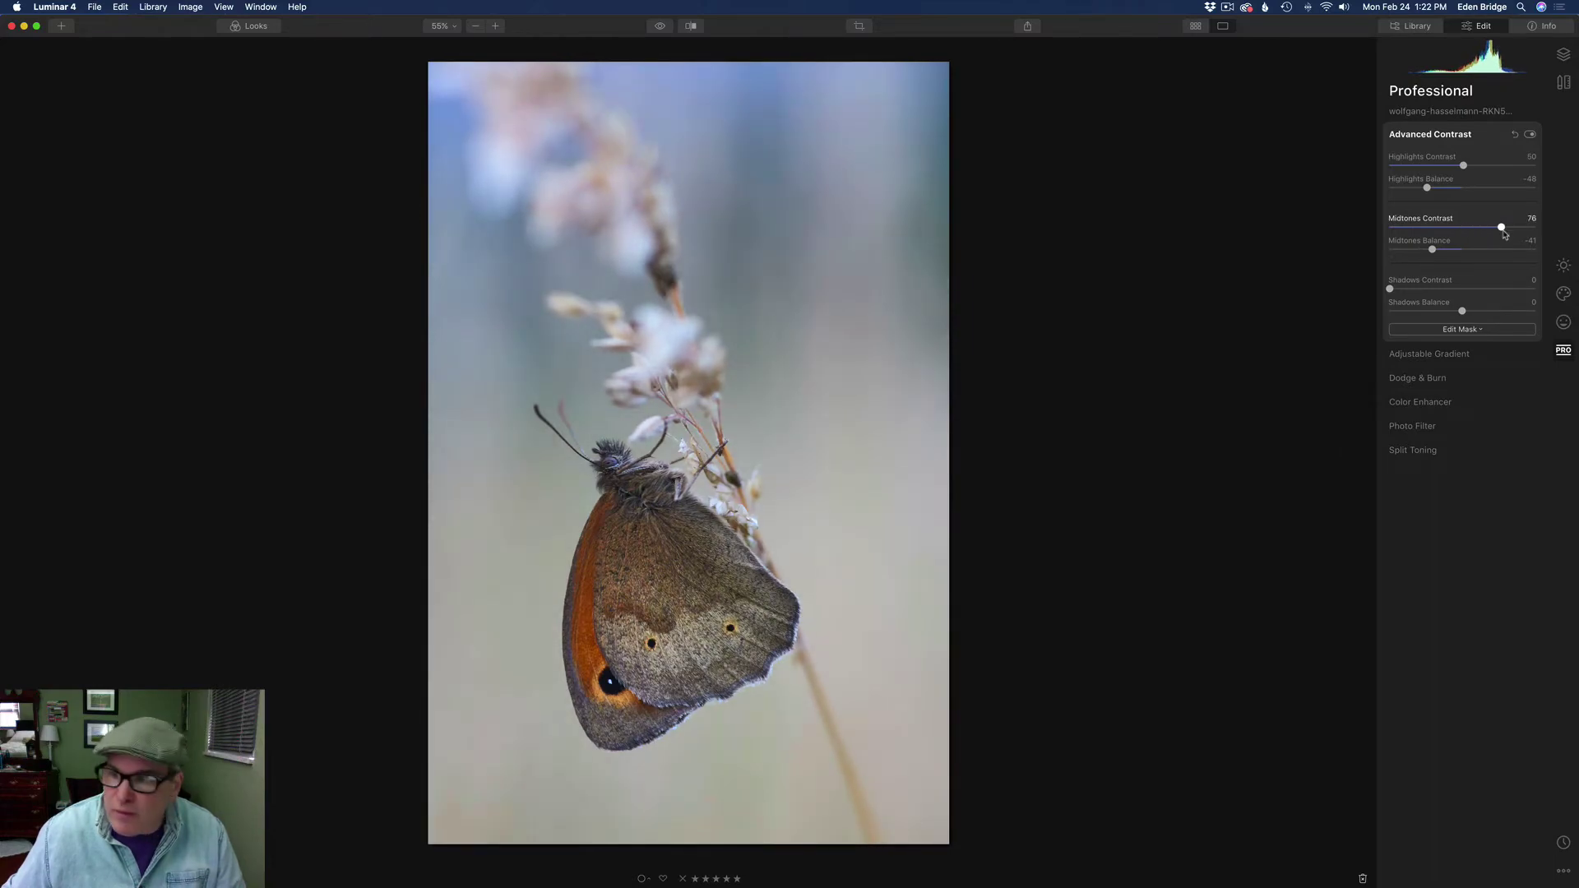
mouse_move(1504, 234)
left_mouse_down()
mouse_move(1518, 238)
mouse_move(1494, 239)
left_mouse_up()
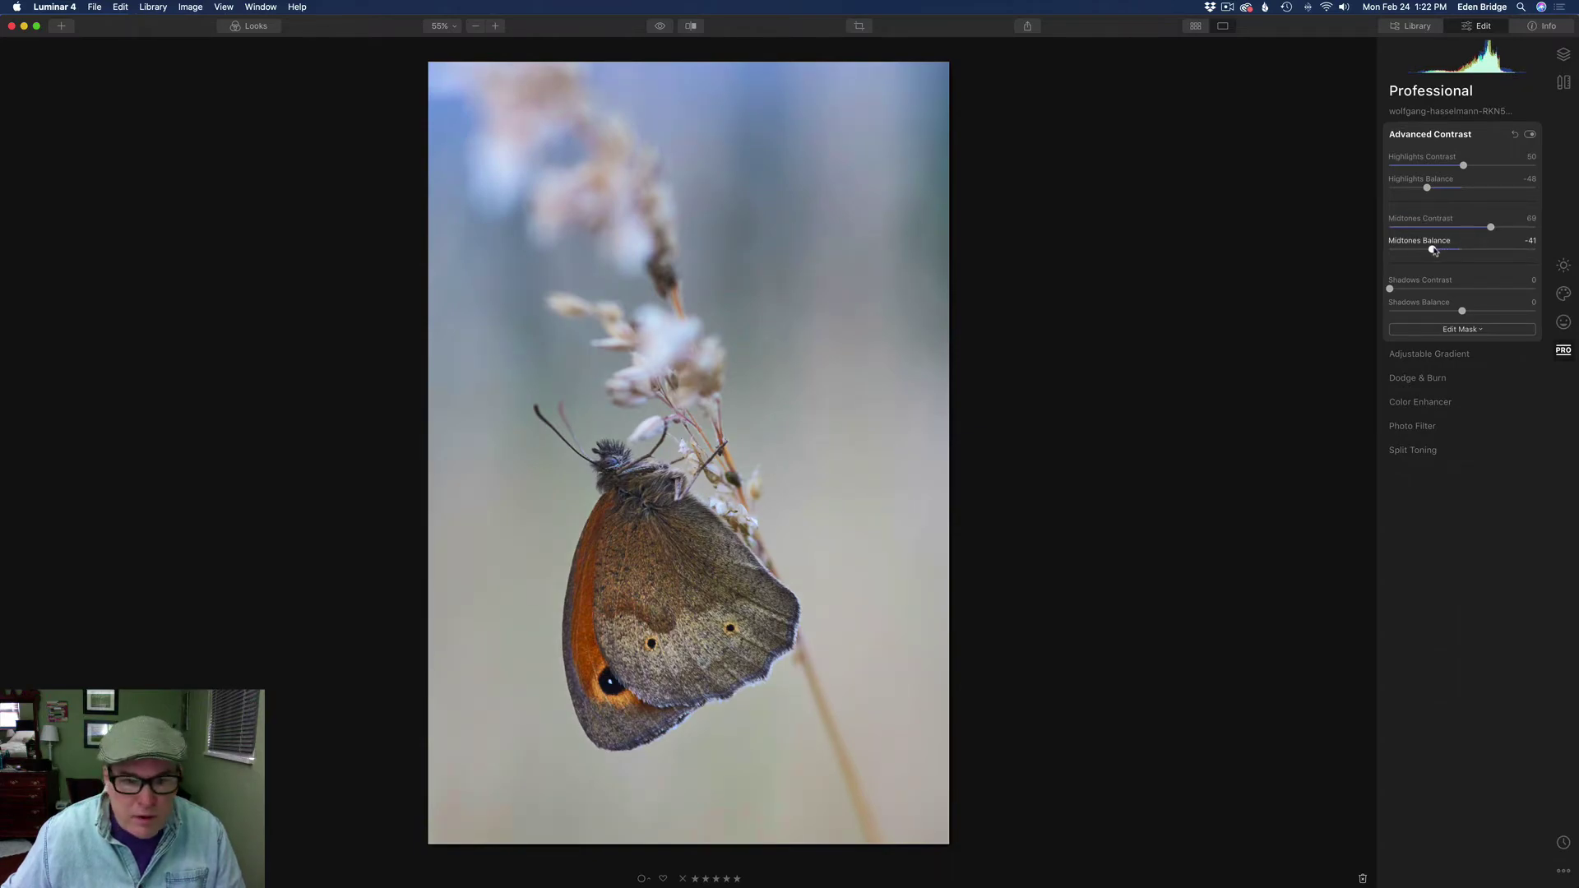
left_click_drag(1433, 250, 1429, 250)
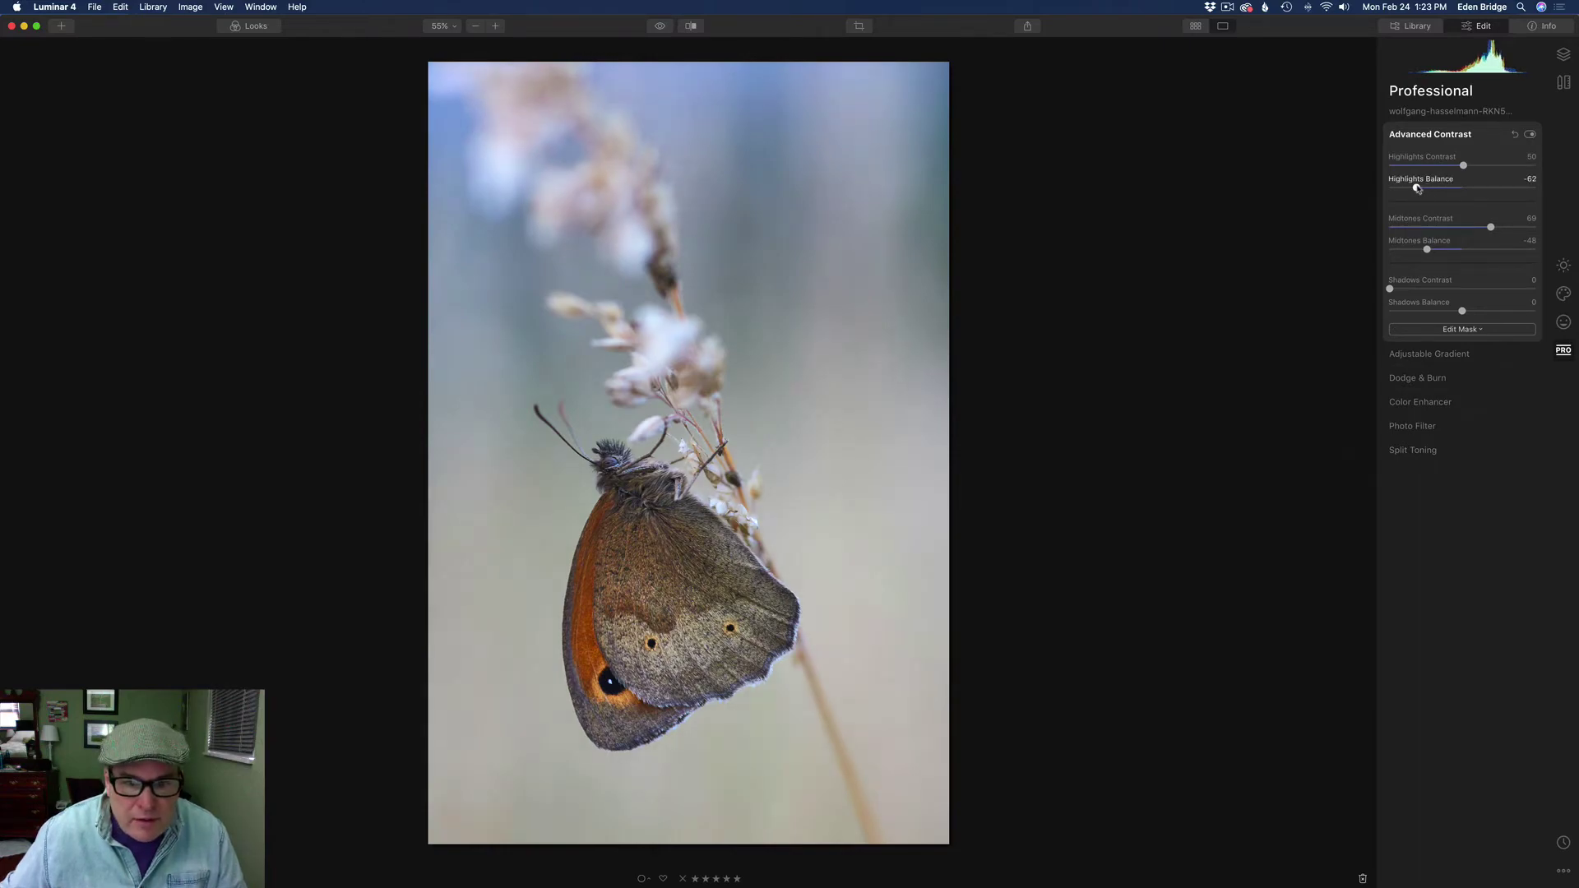
Set Highlights Balance to -62 and Highlights Contrast to 62, then toggle the filter to compare.
left_click_drag(1429, 189, 1417, 188)
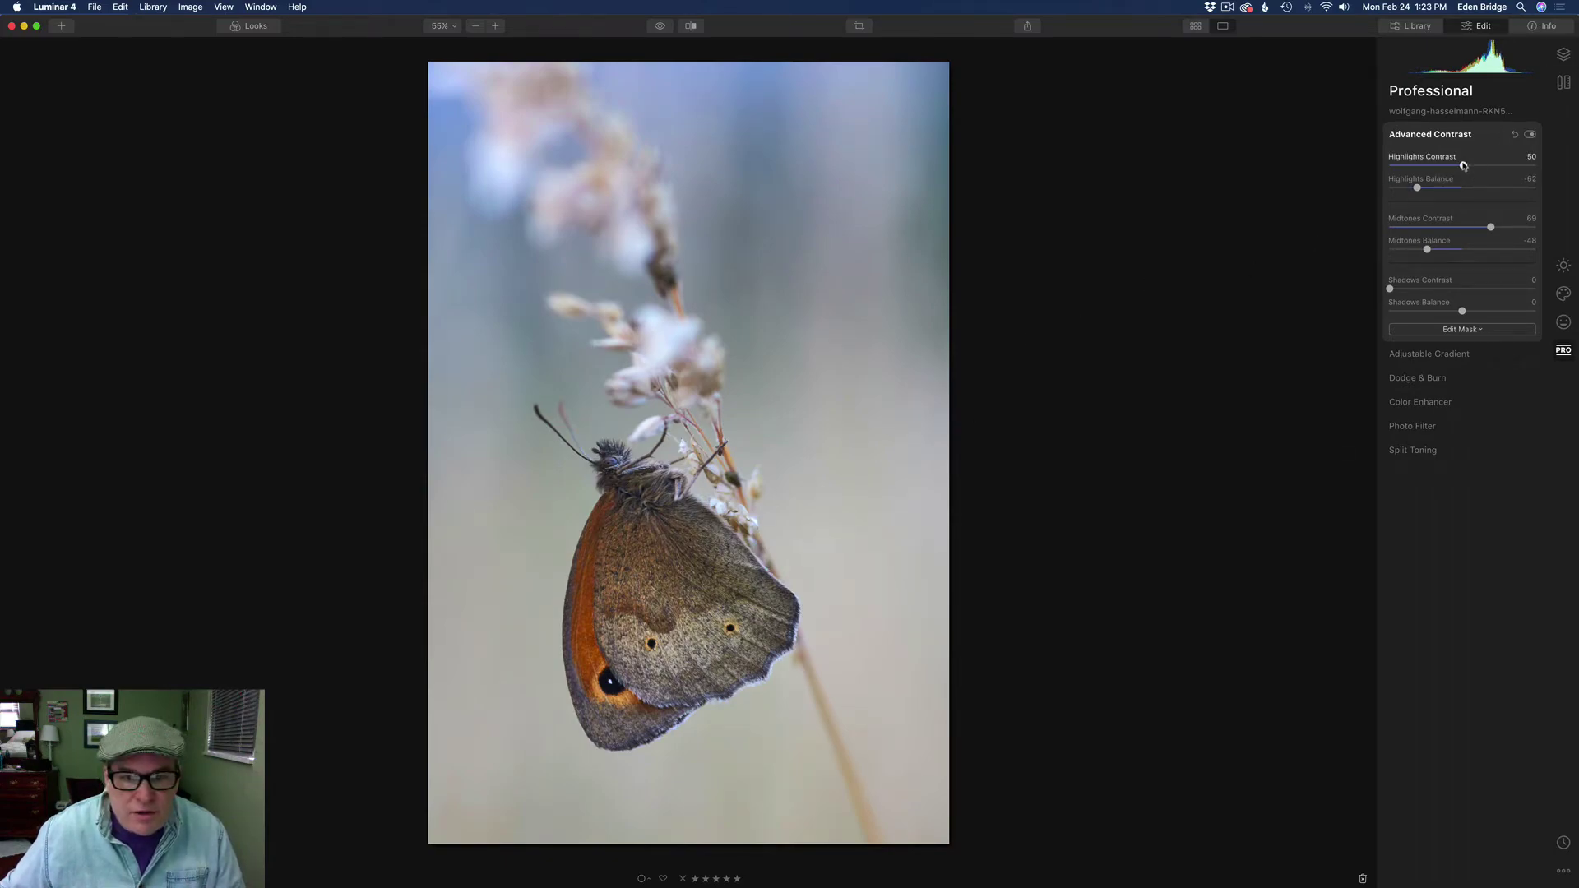
left_click_drag(1462, 165, 1480, 166)
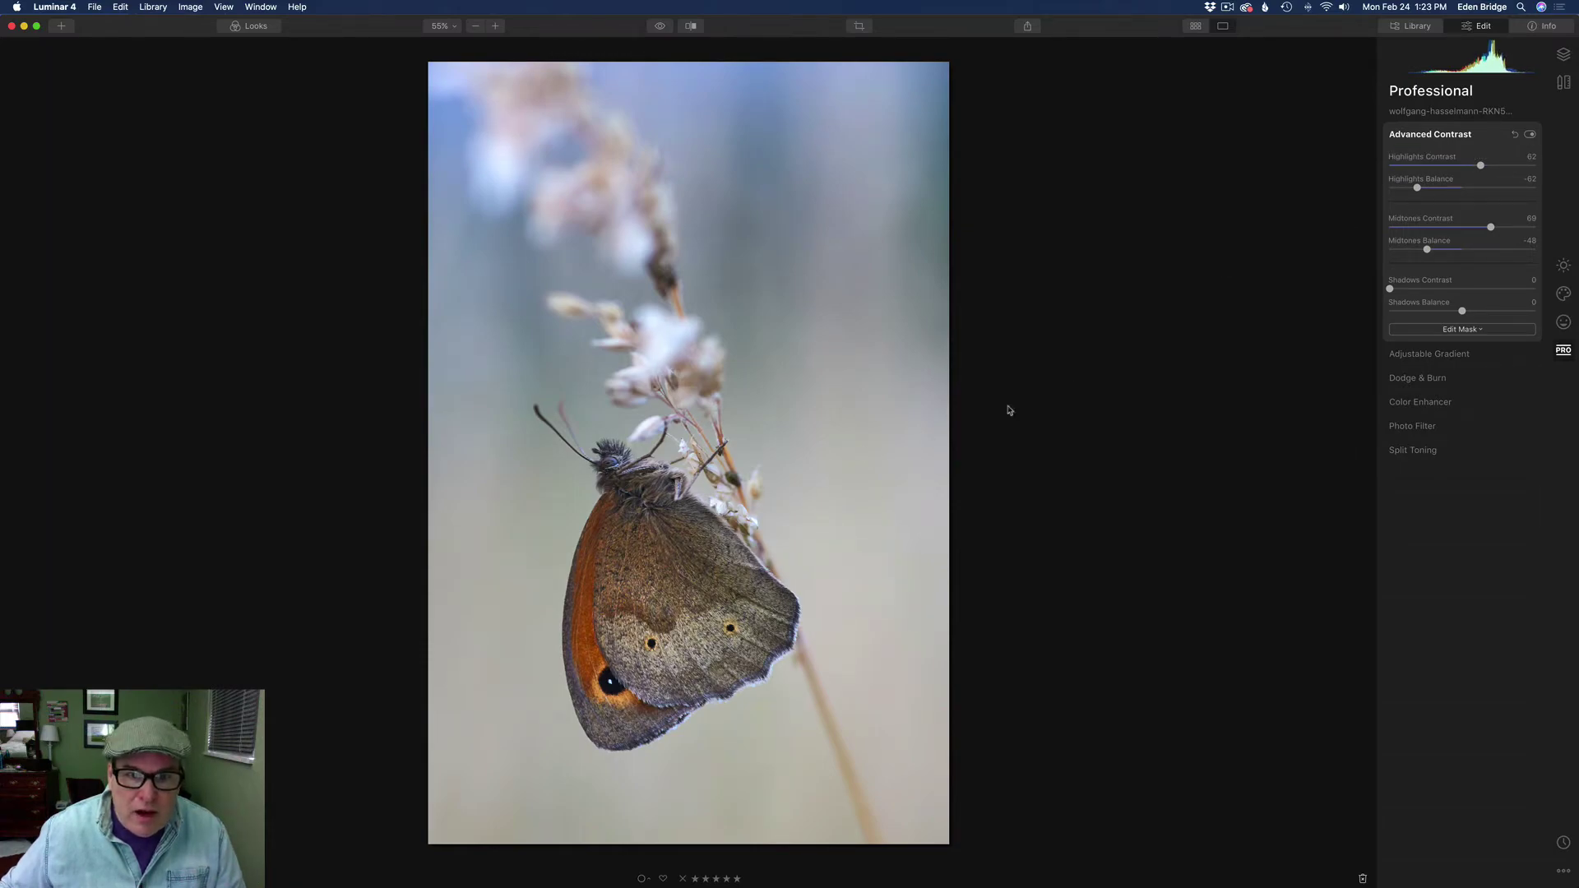
left_click(1531, 134)
left_click(1531, 135)
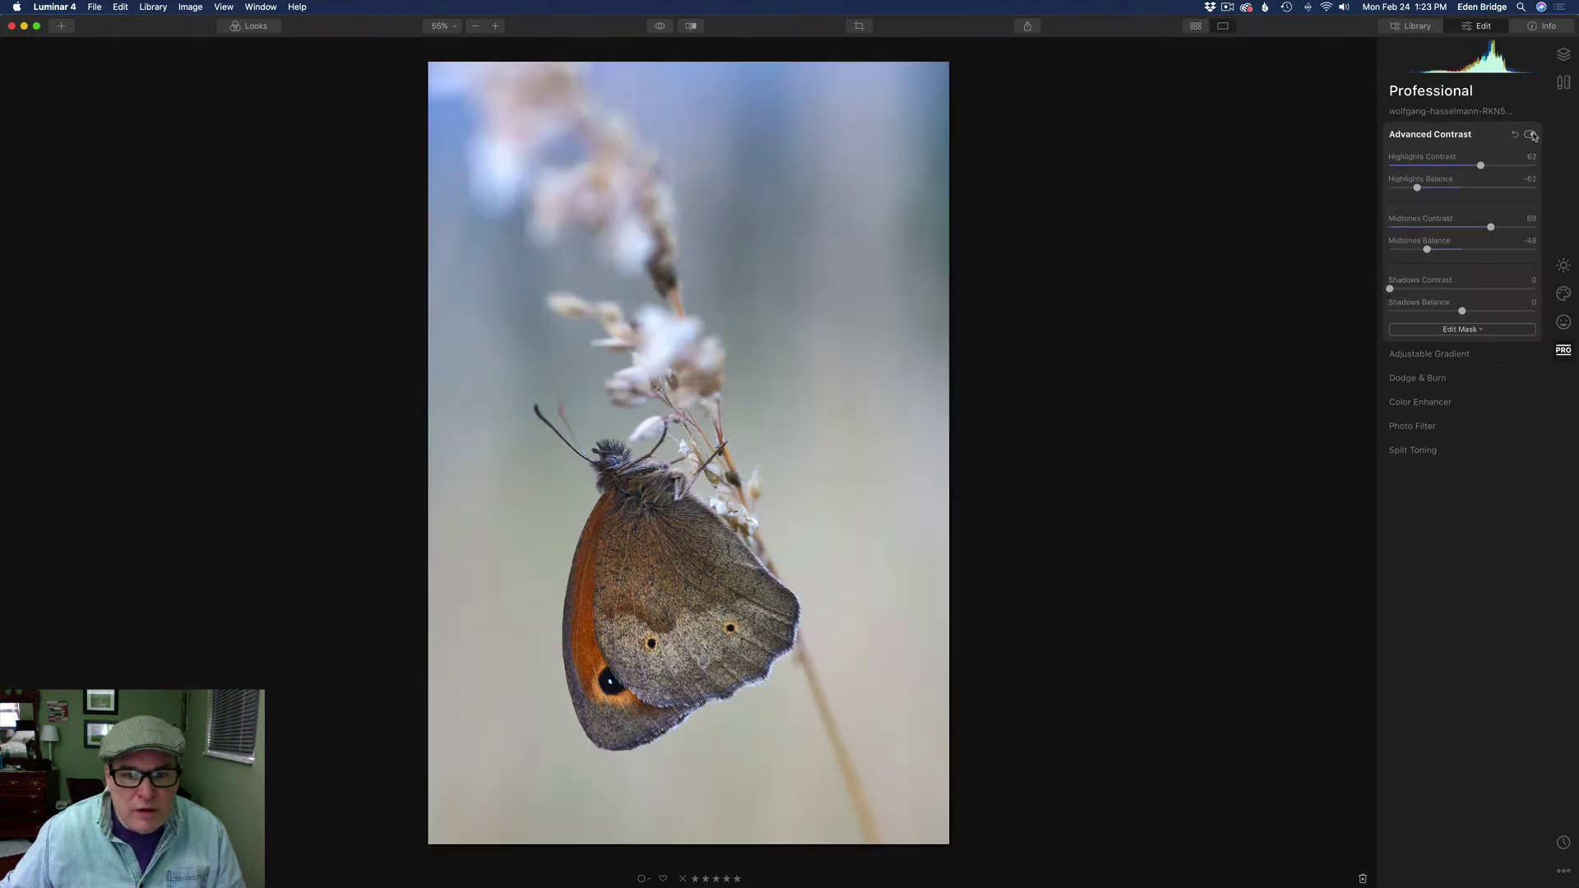
left_click(1531, 135)
left_click(1531, 135)
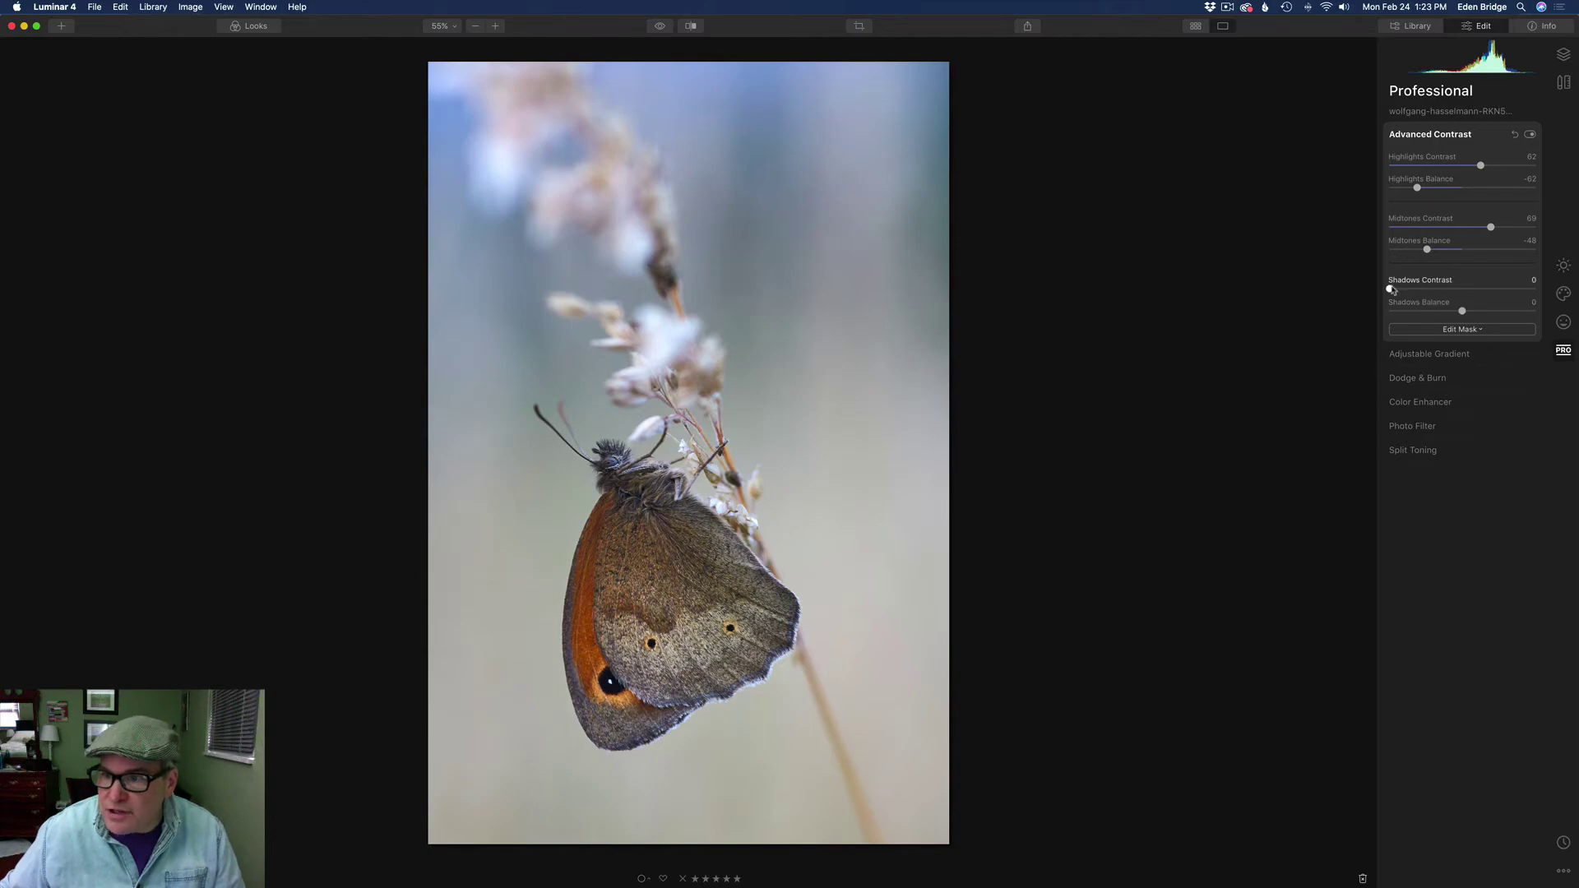
Set the butterfly's Shadows Contrast to 48 and Shadows Balance to about 48.
left_click_drag(1398, 288, 1463, 291)
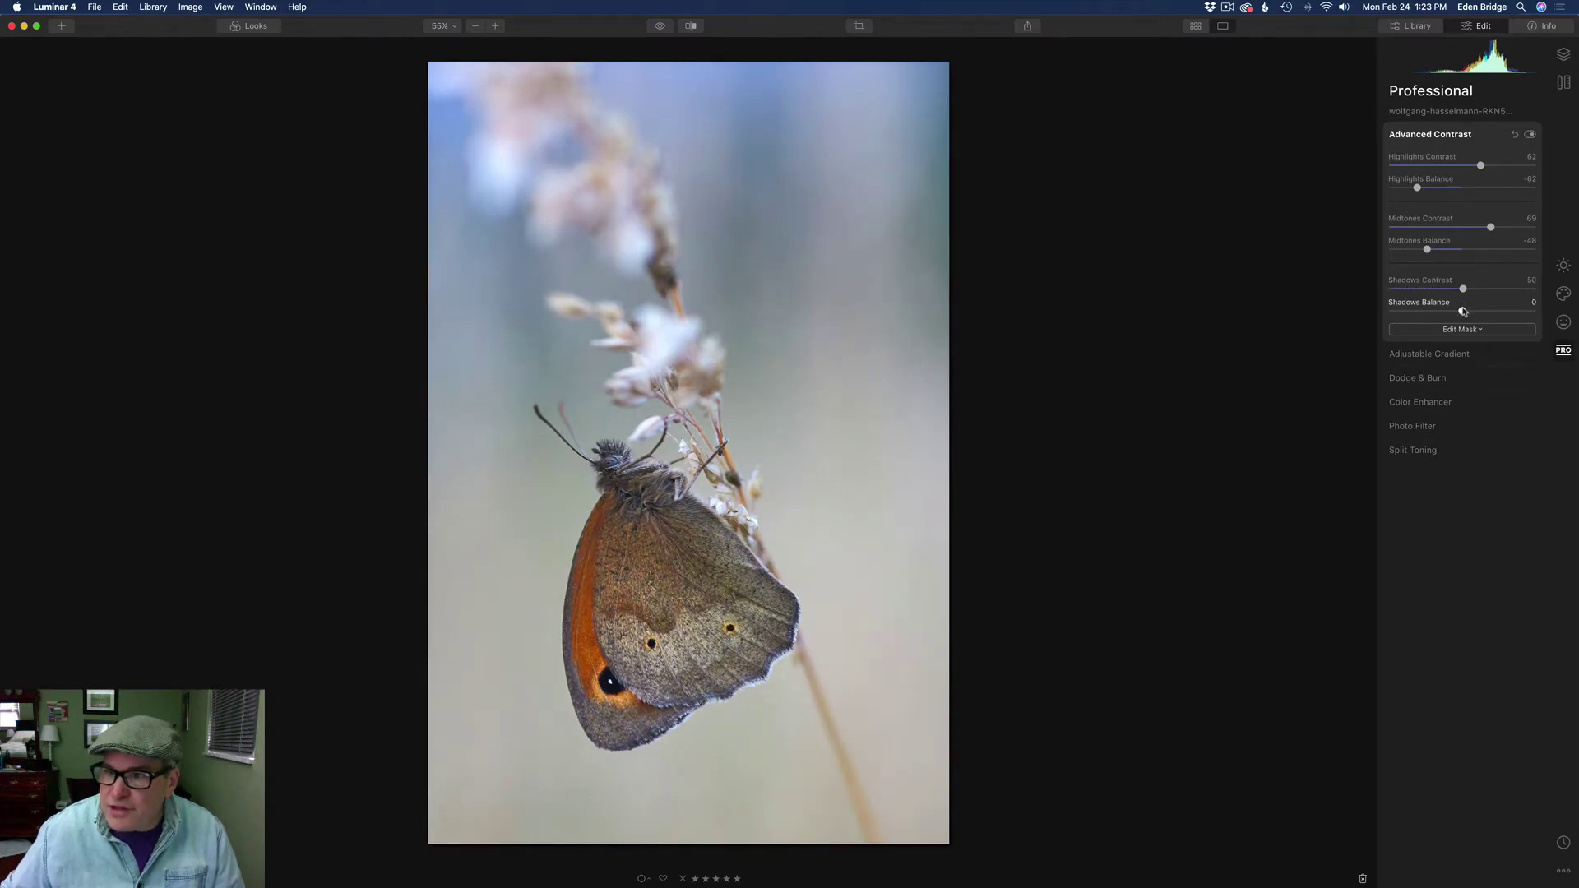
left_click_drag(1462, 313, 1501, 319)
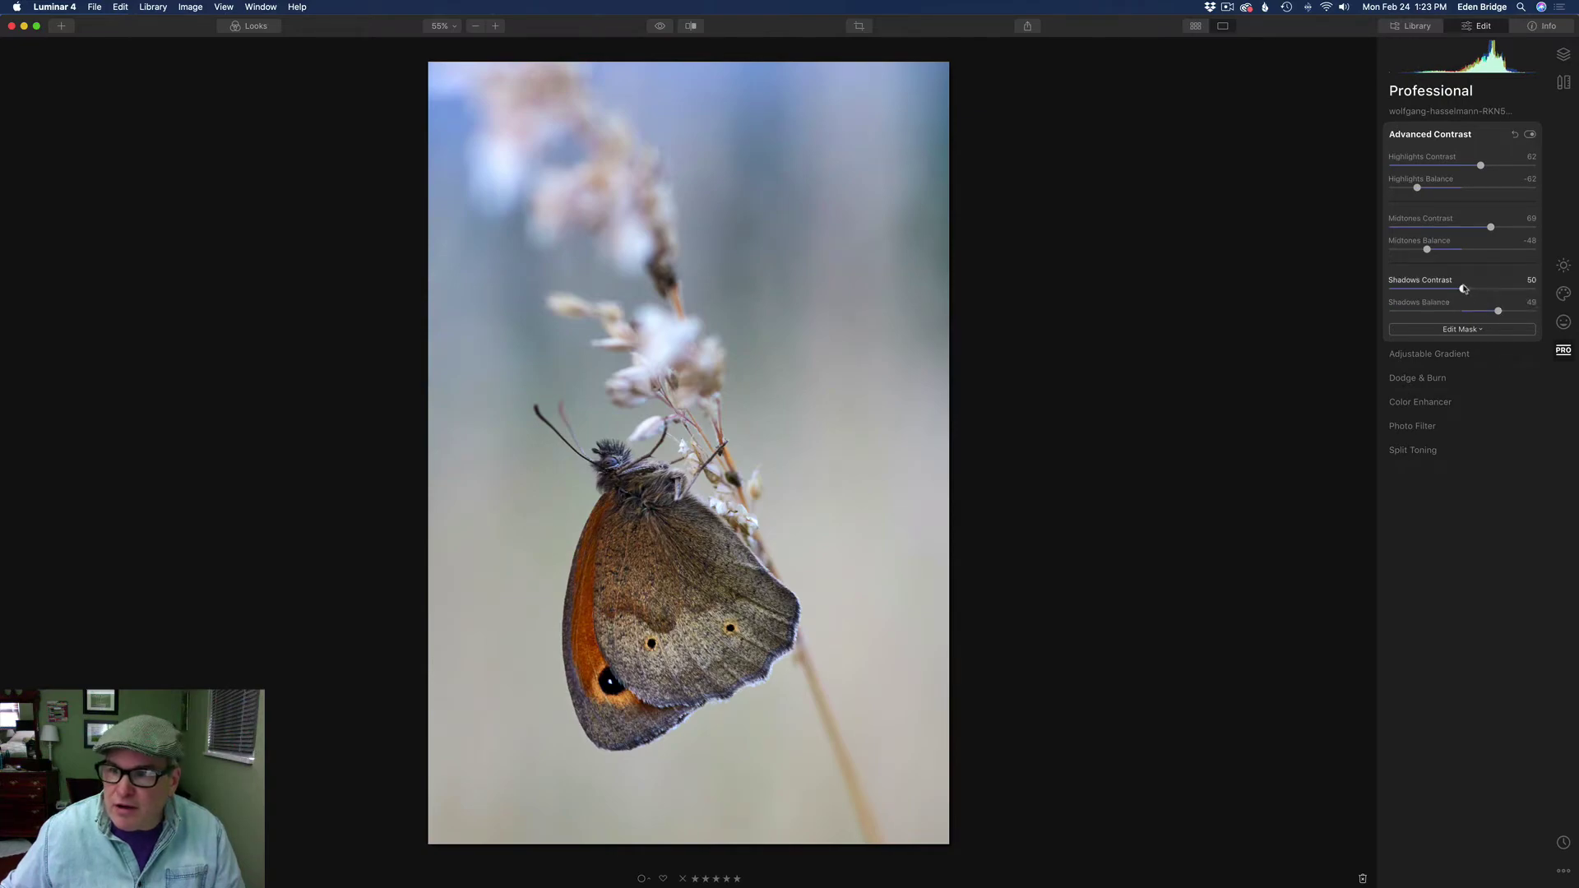
mouse_move(1463, 289)
left_mouse_down()
mouse_move(1381, 286)
mouse_move(1480, 299)
mouse_move(1460, 293)
left_mouse_up()
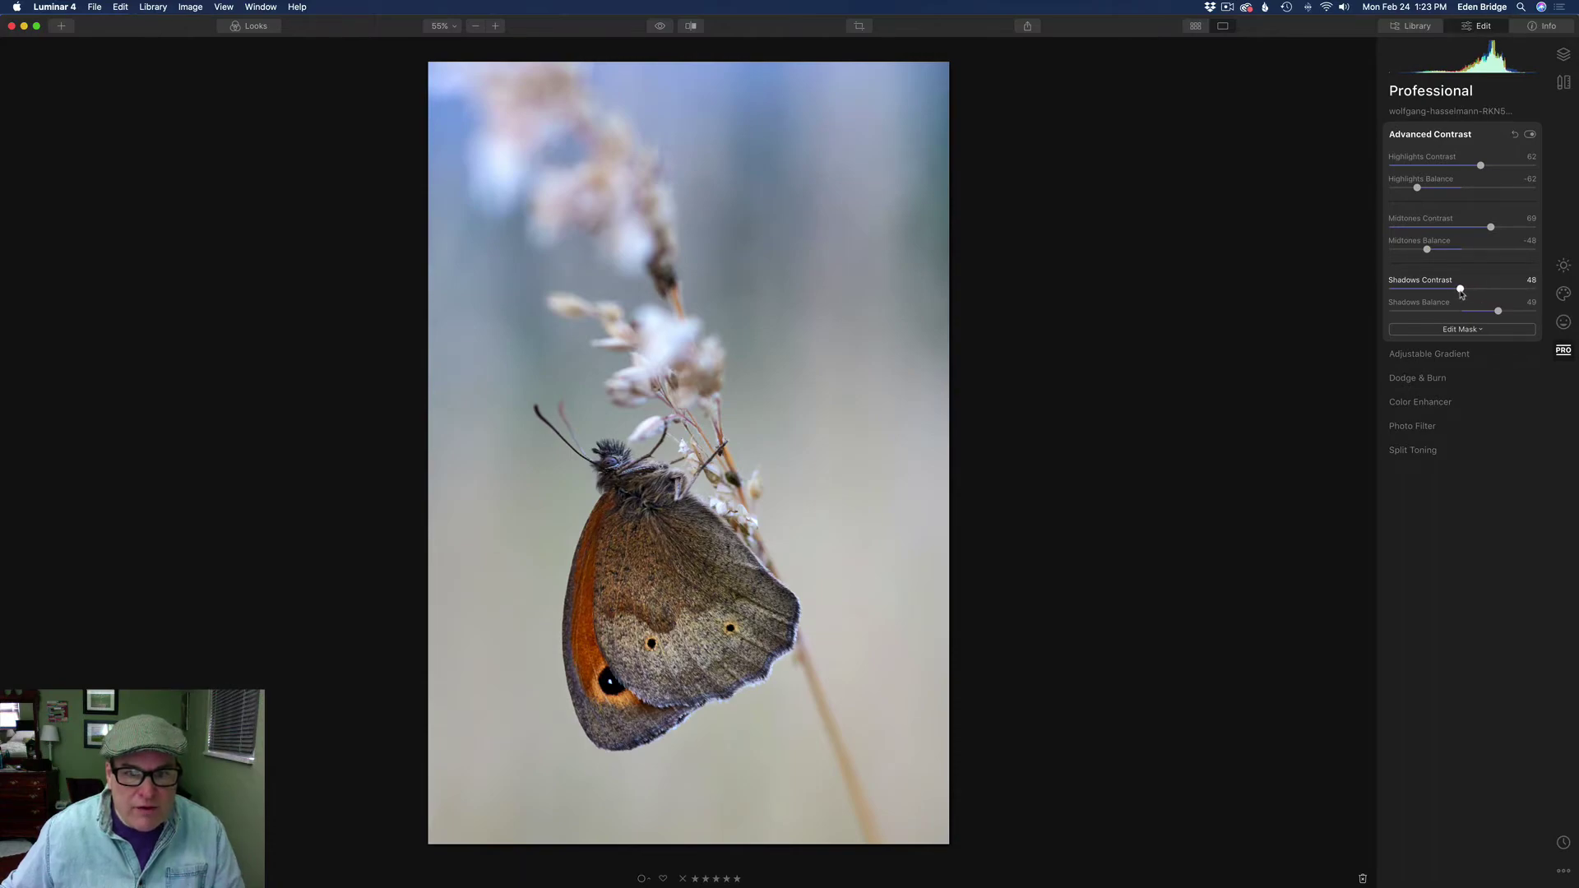
Turn Advanced Contrast off and back on to compare the butterfly before and after.
left_click(1530, 135)
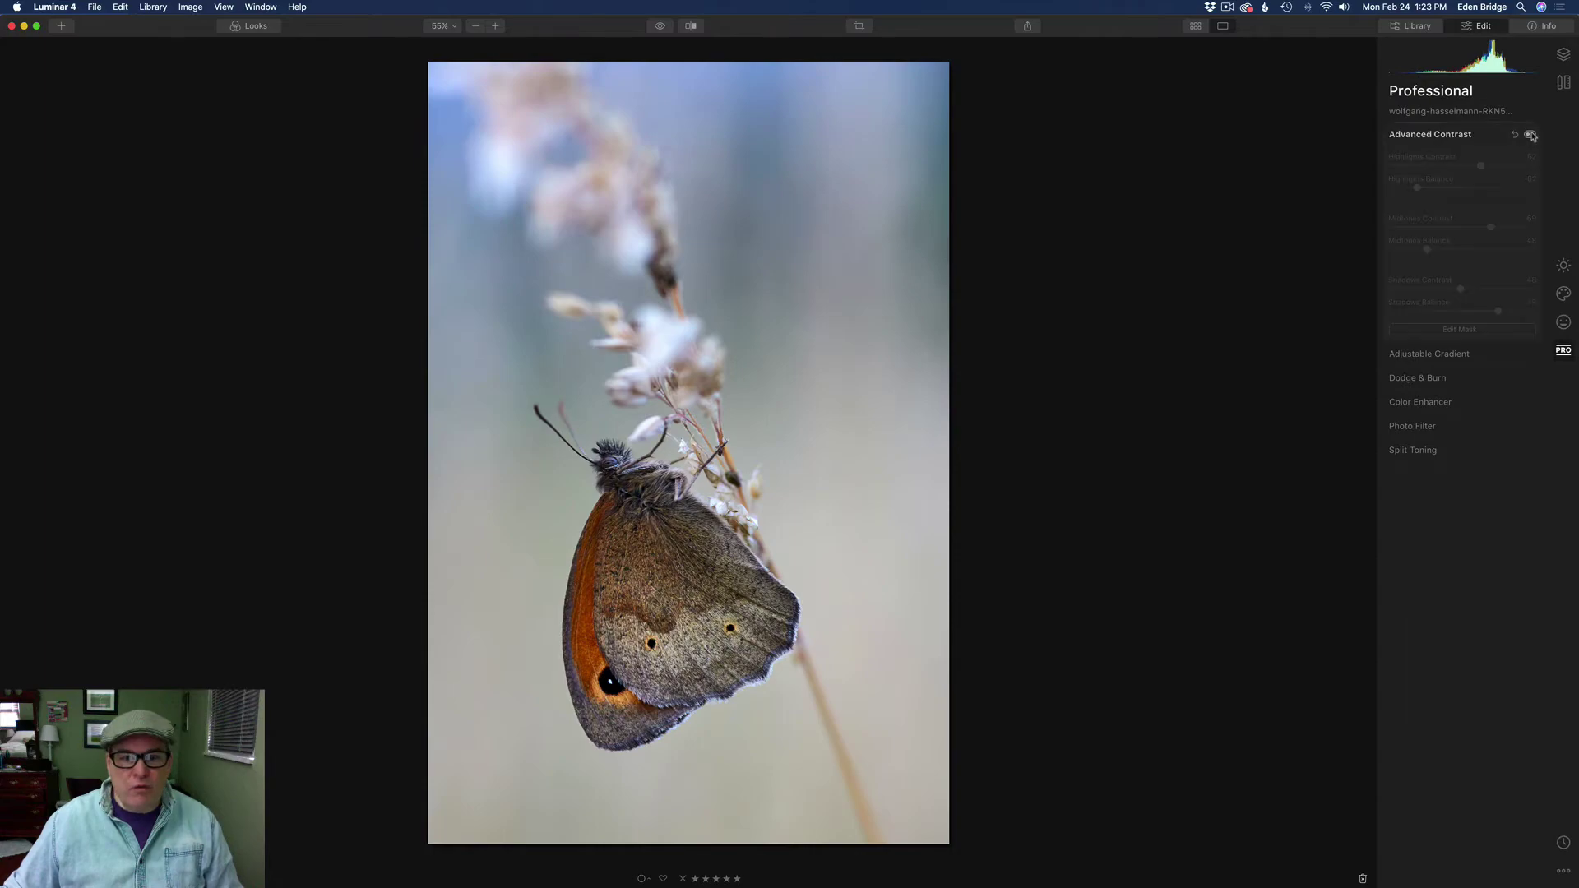
left_click(1530, 135)
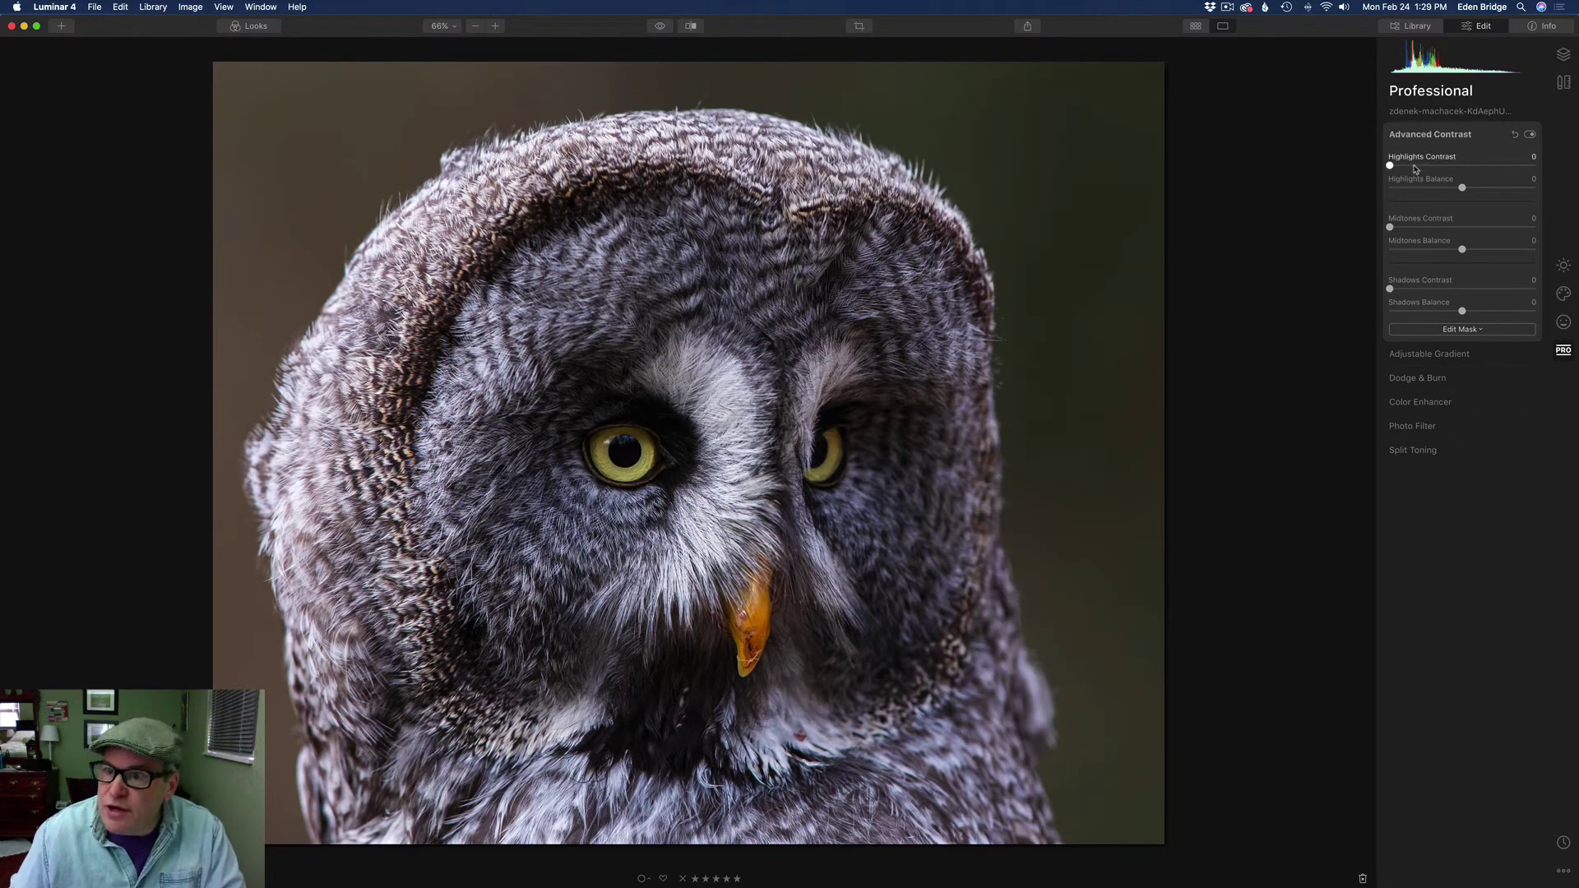
On the owl photo, set Highlights Contrast to 49 and Highlights Balance to -24.
left_click_drag(1392, 168, 1467, 169)
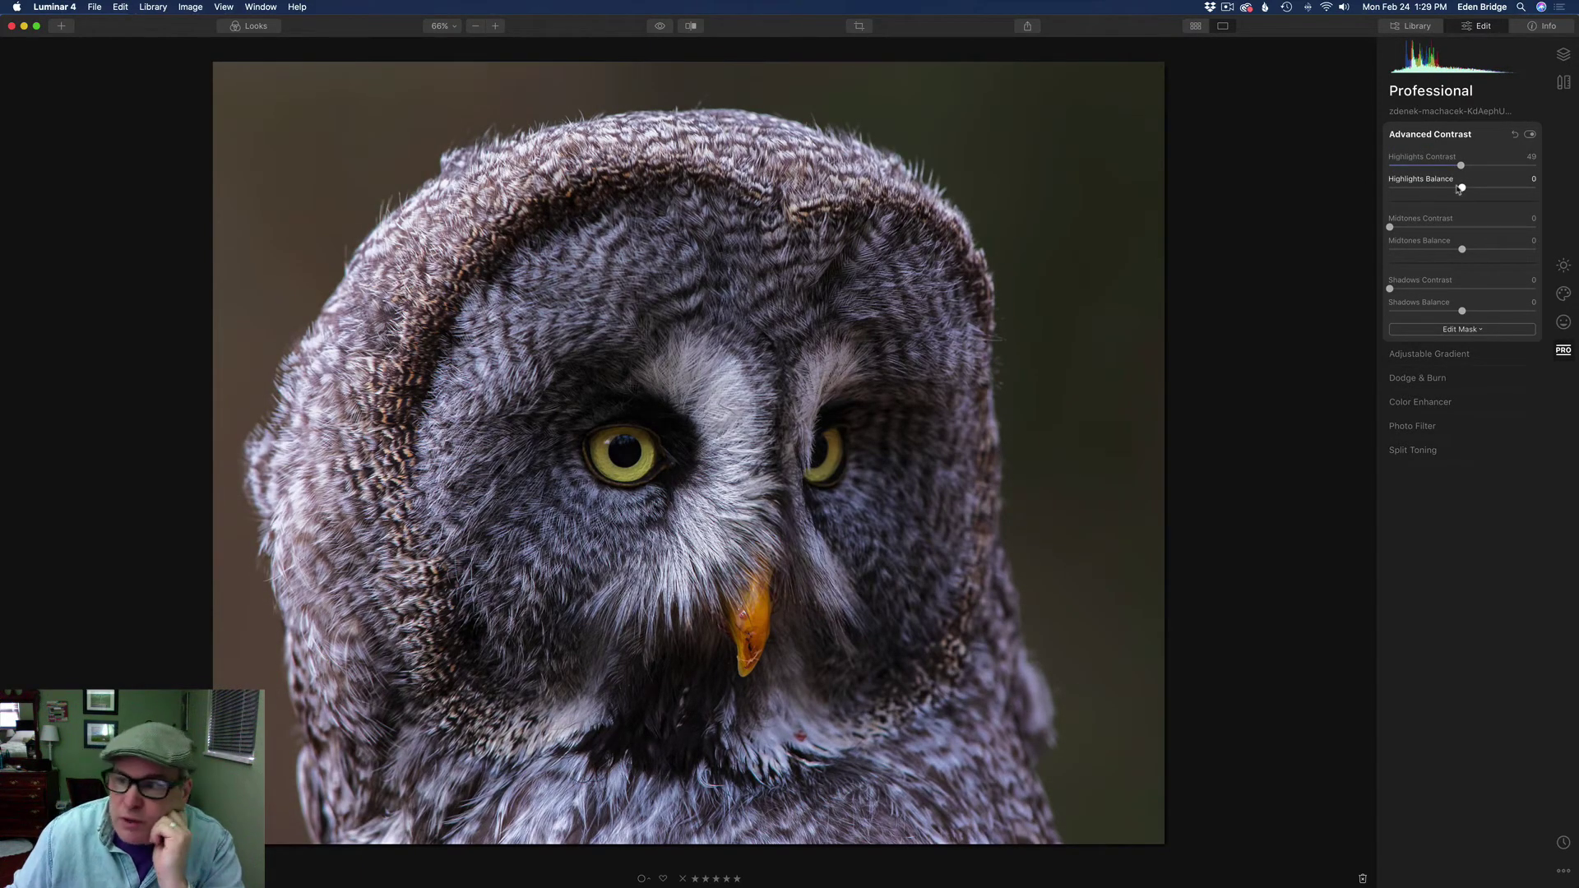
left_click_drag(1463, 188, 1518, 194)
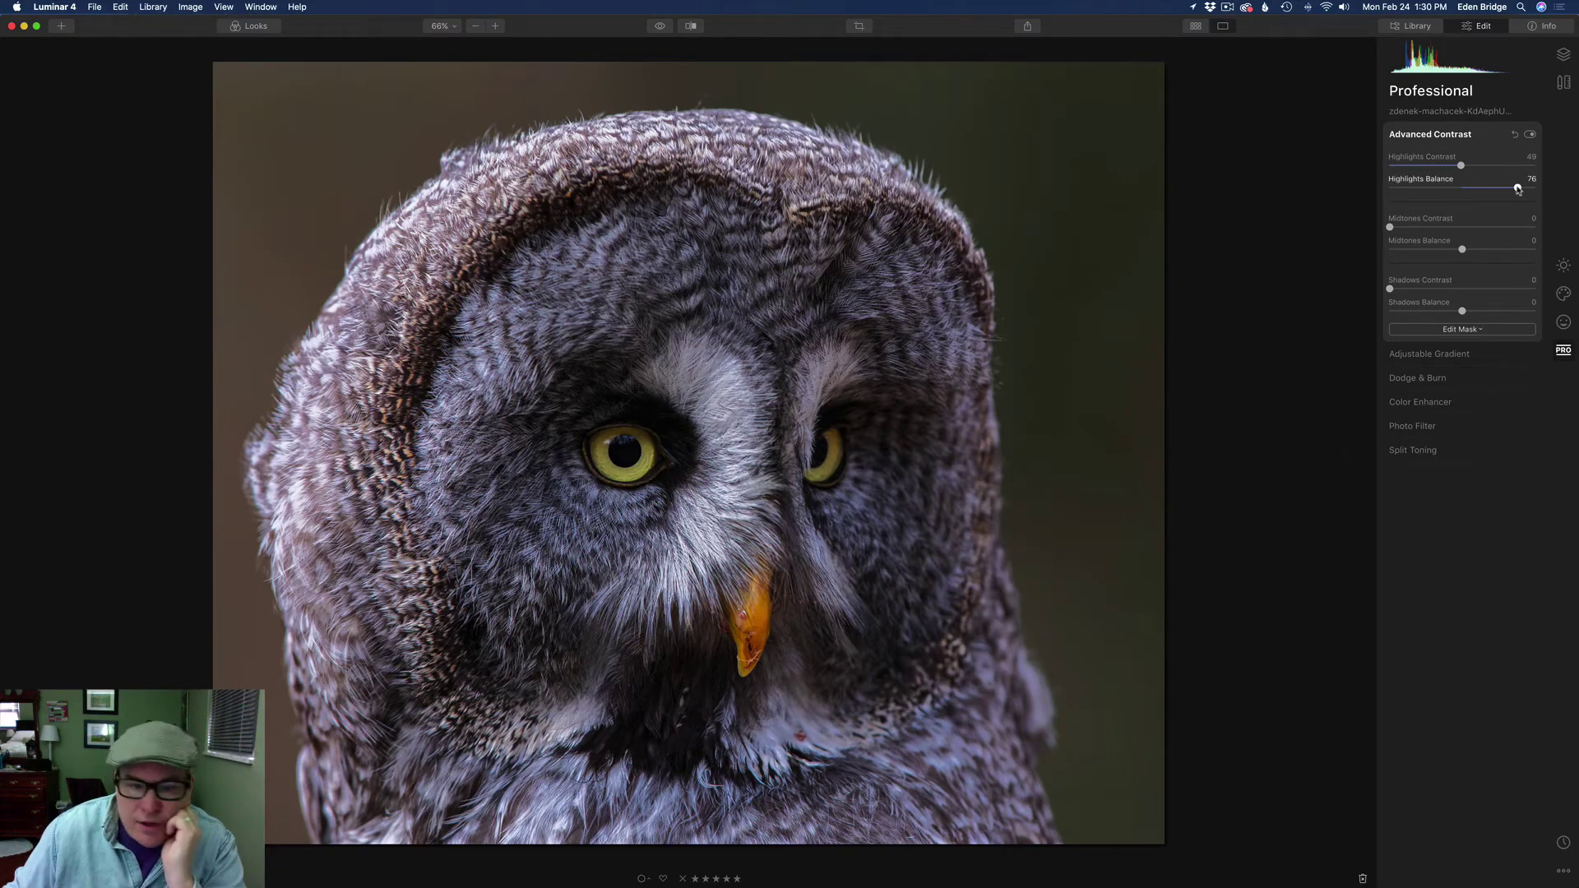
left_click_drag(1517, 189, 1388, 197)
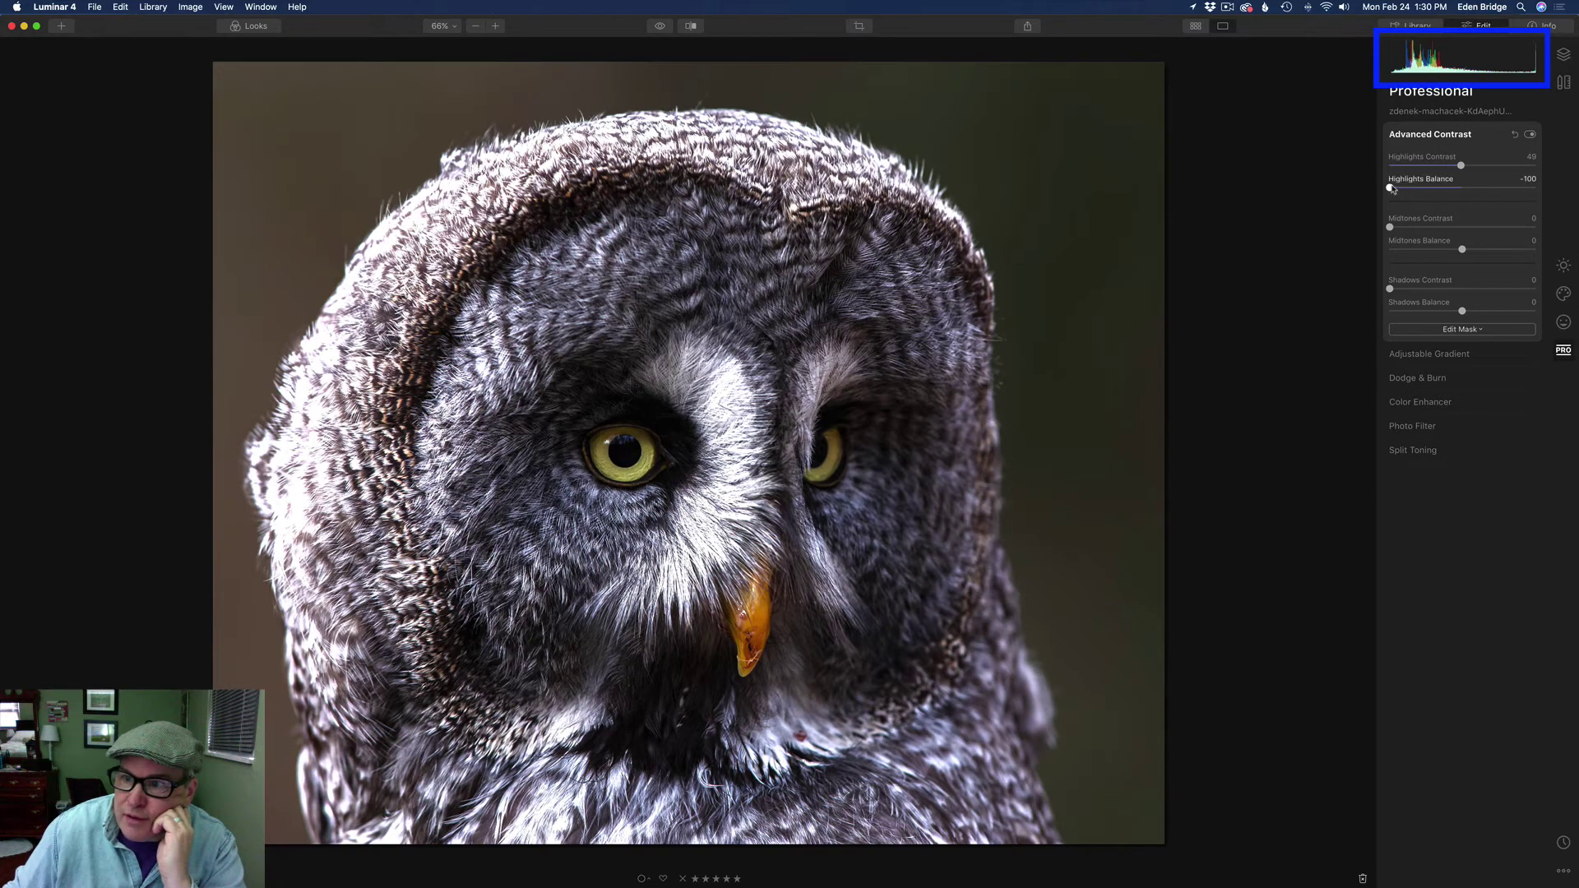
double_click(1391, 189)
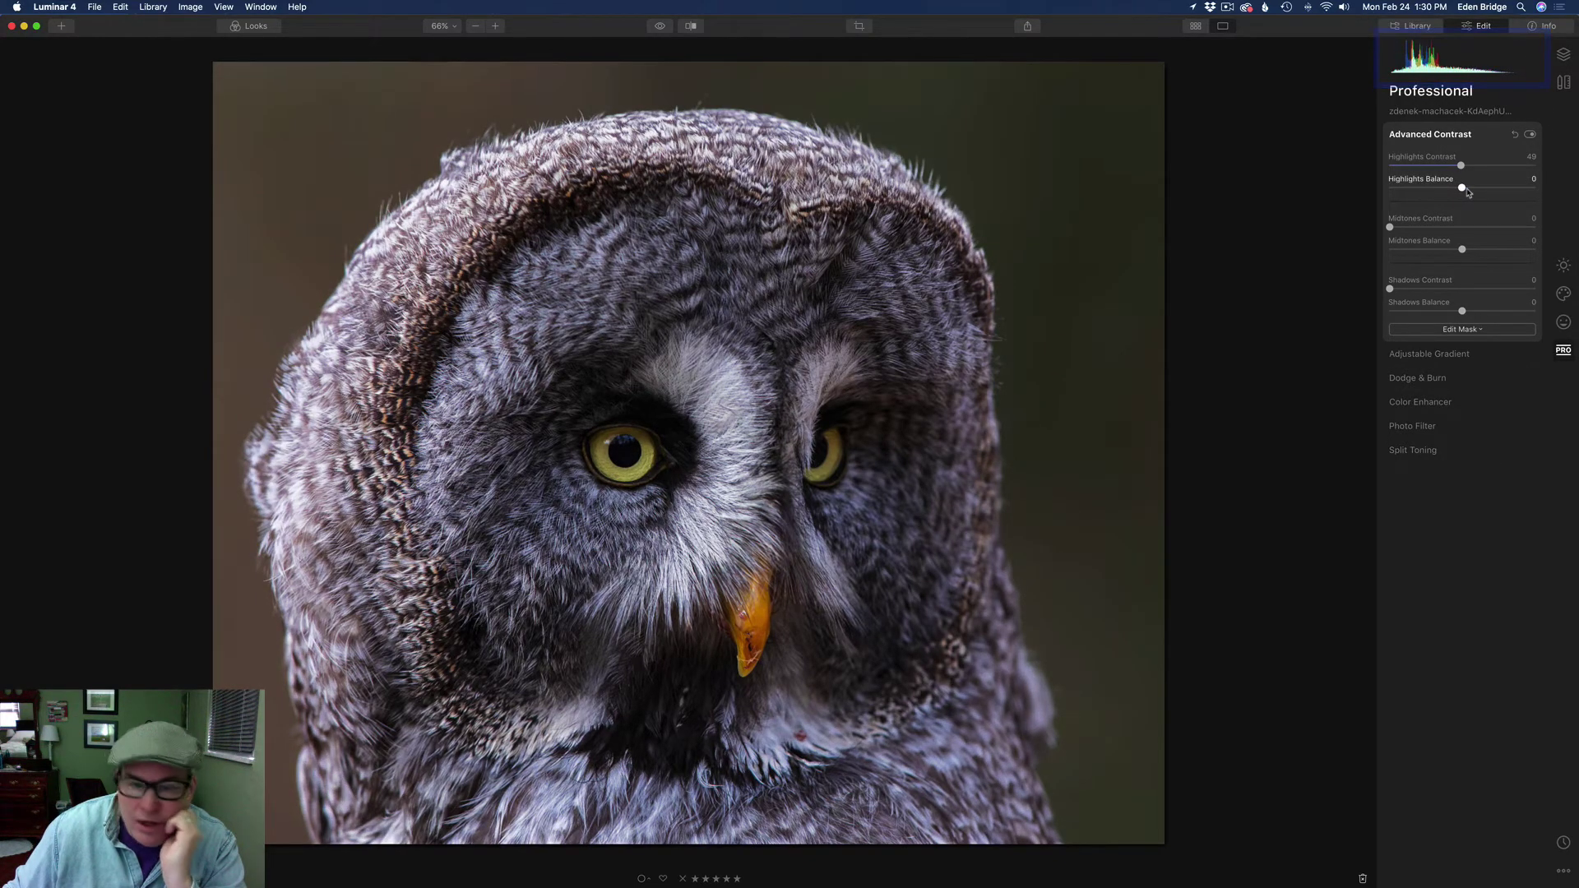
left_click_drag(1466, 192, 1441, 192)
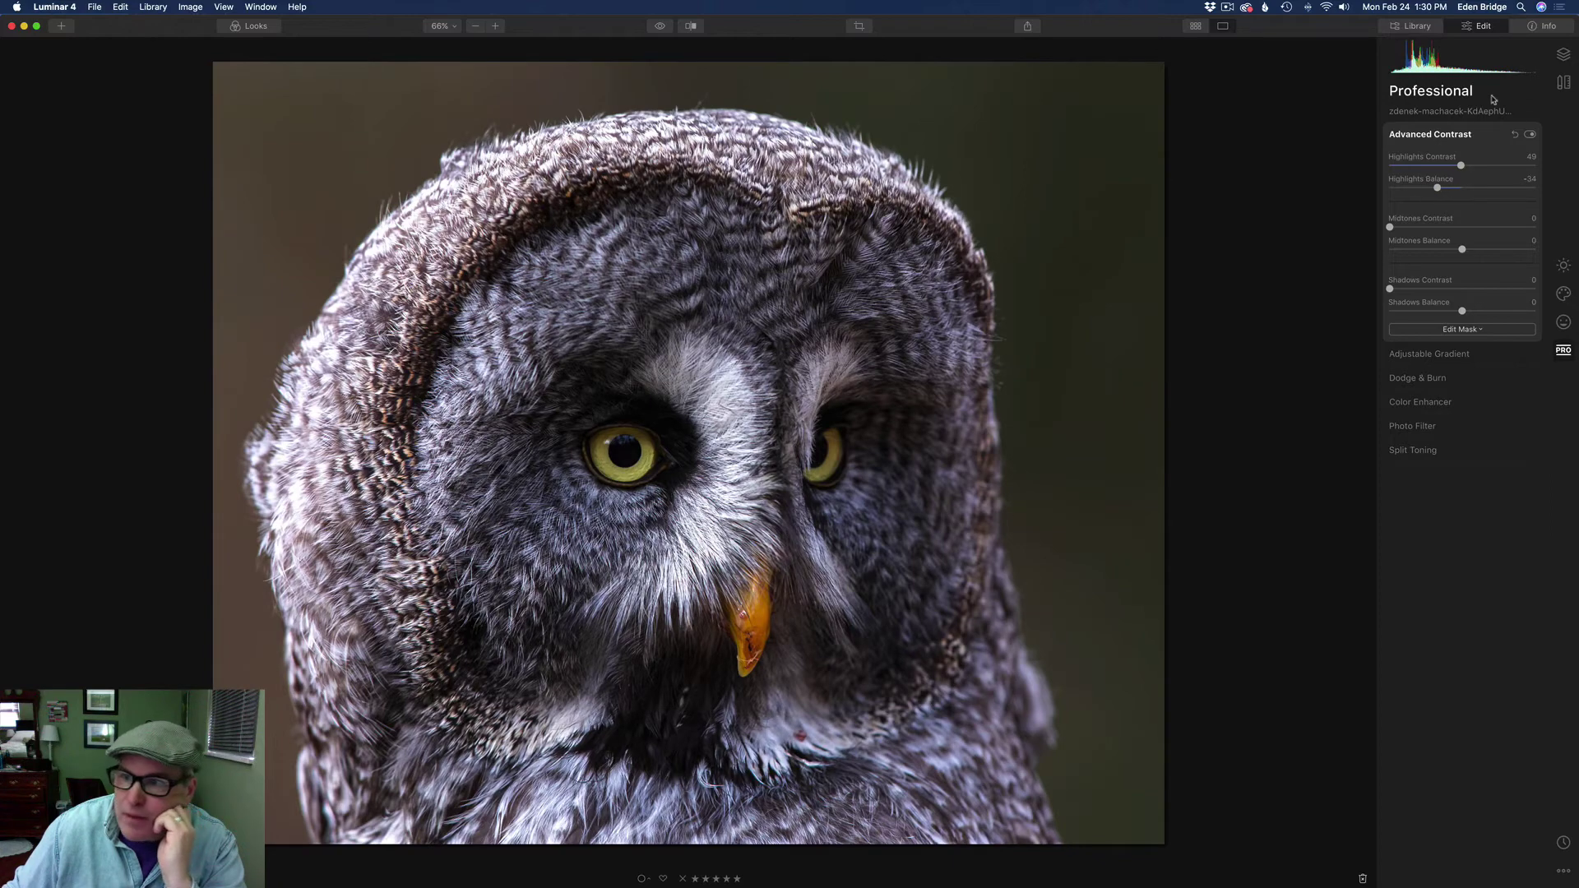
Compare the owl with the filter off and on, then lower Highlights Contrast to 27.
left_click(1530, 135)
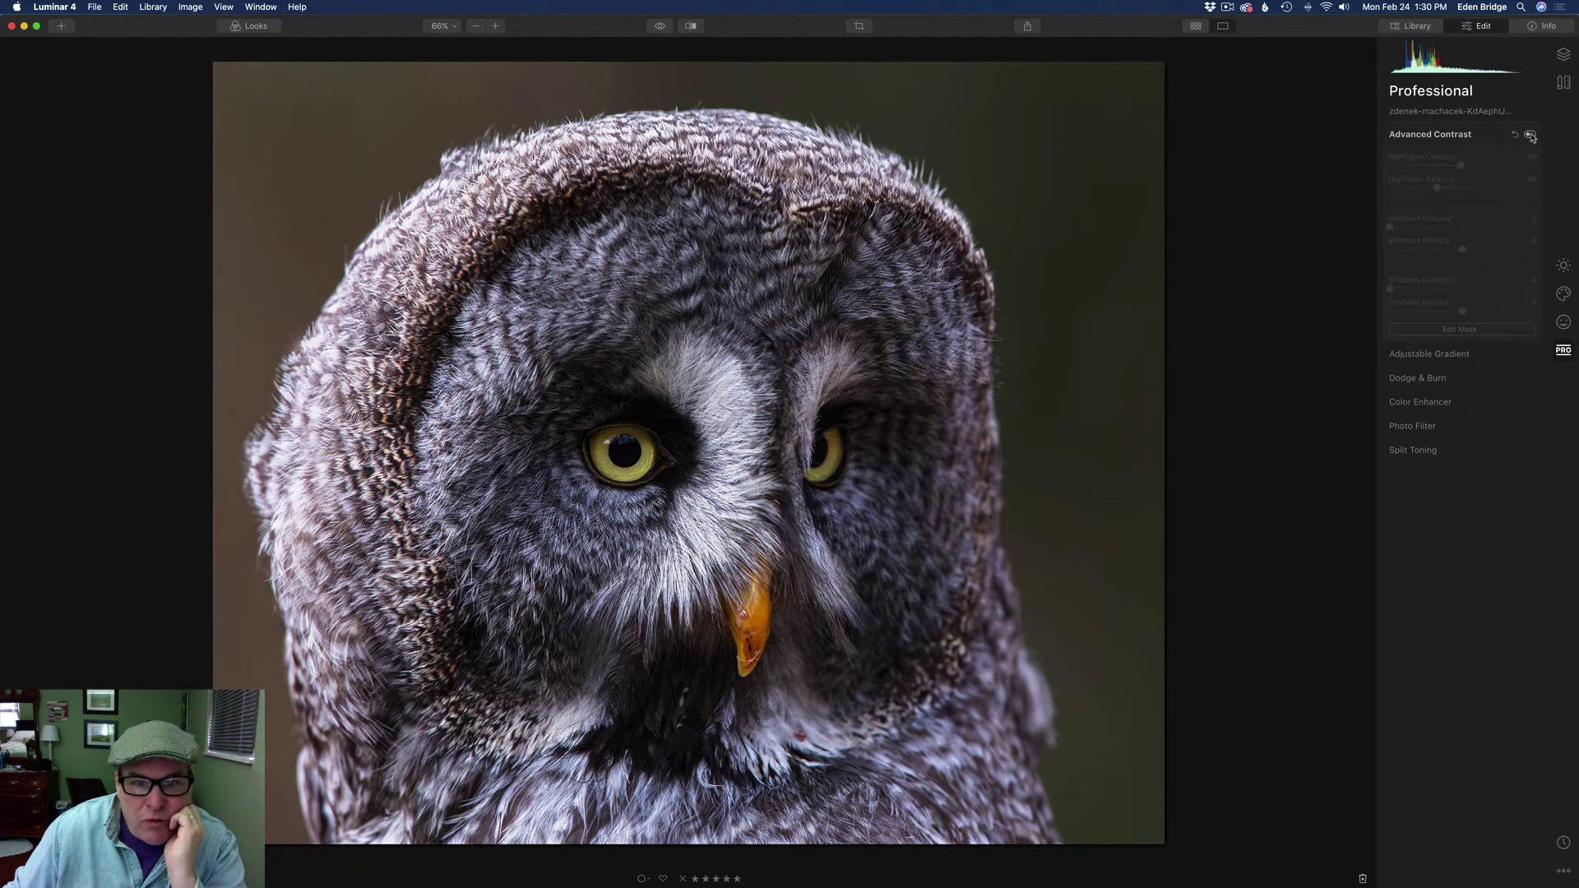
left_click(1530, 135)
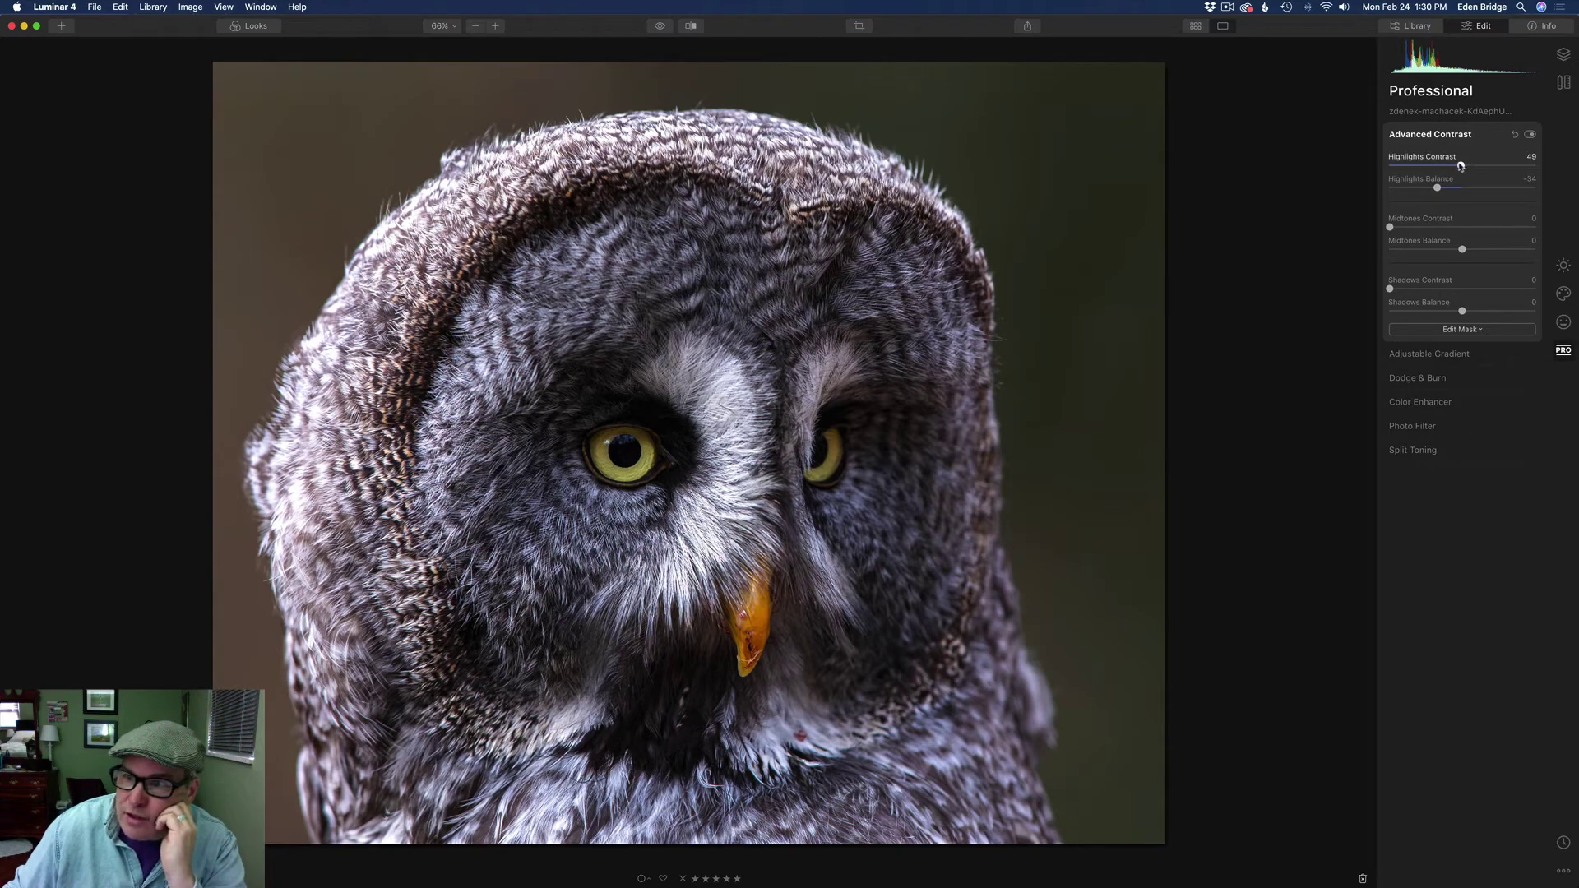
mouse_move(1460, 166)
left_mouse_down()
mouse_move(1505, 167)
mouse_move(1348, 165)
mouse_move(1461, 166)
mouse_move(1470, 180)
mouse_move(1428, 180)
mouse_move(1455, 182)
left_mouse_up()
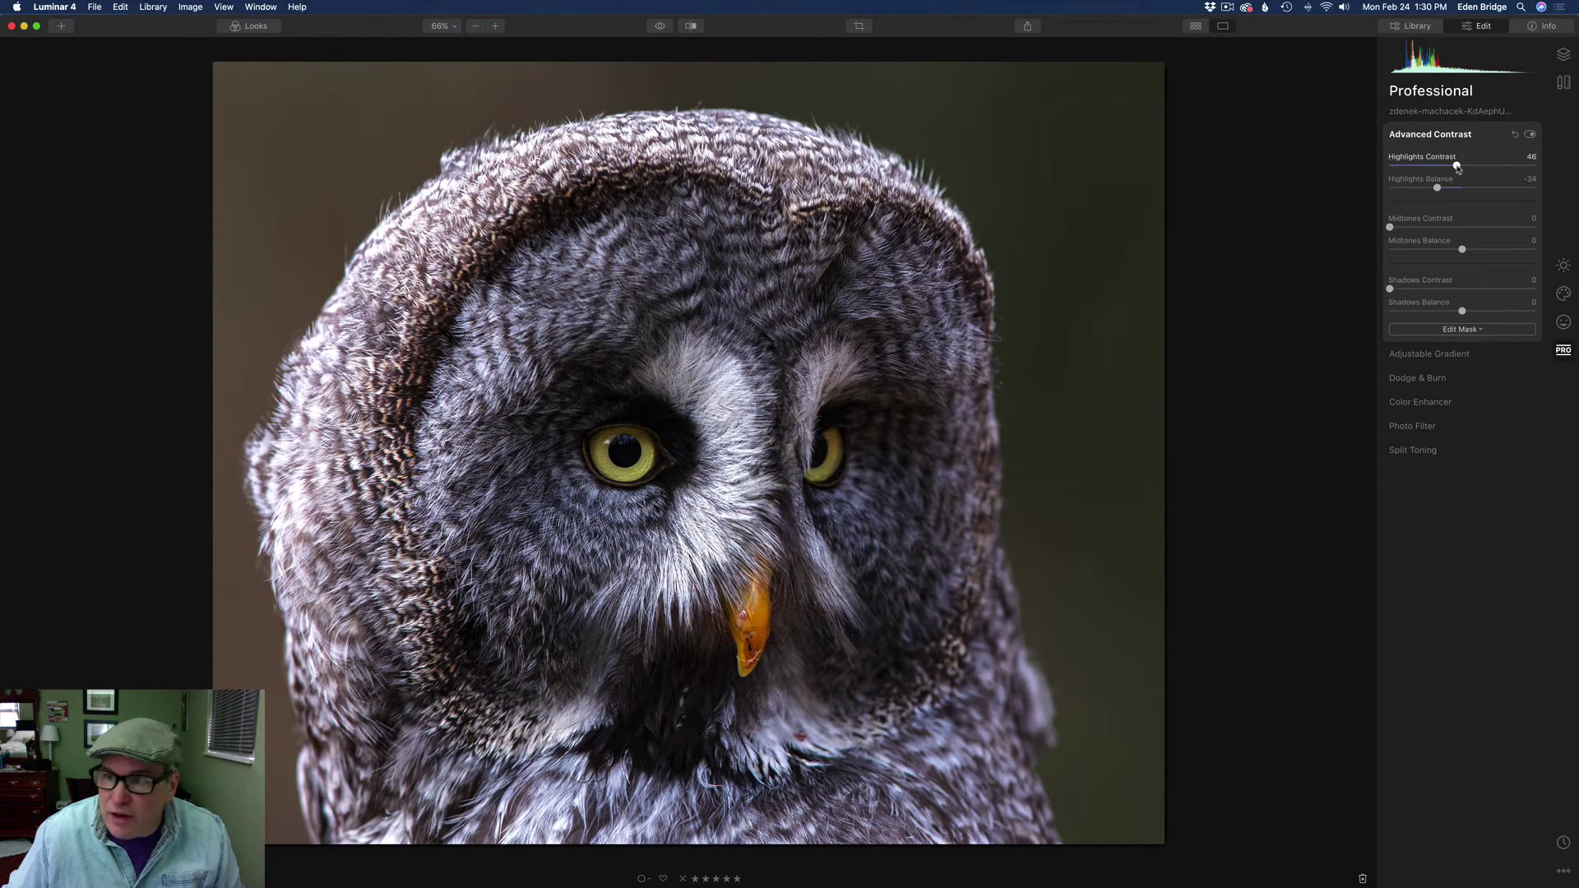
mouse_move(1457, 166)
left_mouse_down()
mouse_move(1485, 167)
mouse_move(1413, 167)
mouse_move(1430, 169)
left_mouse_up()
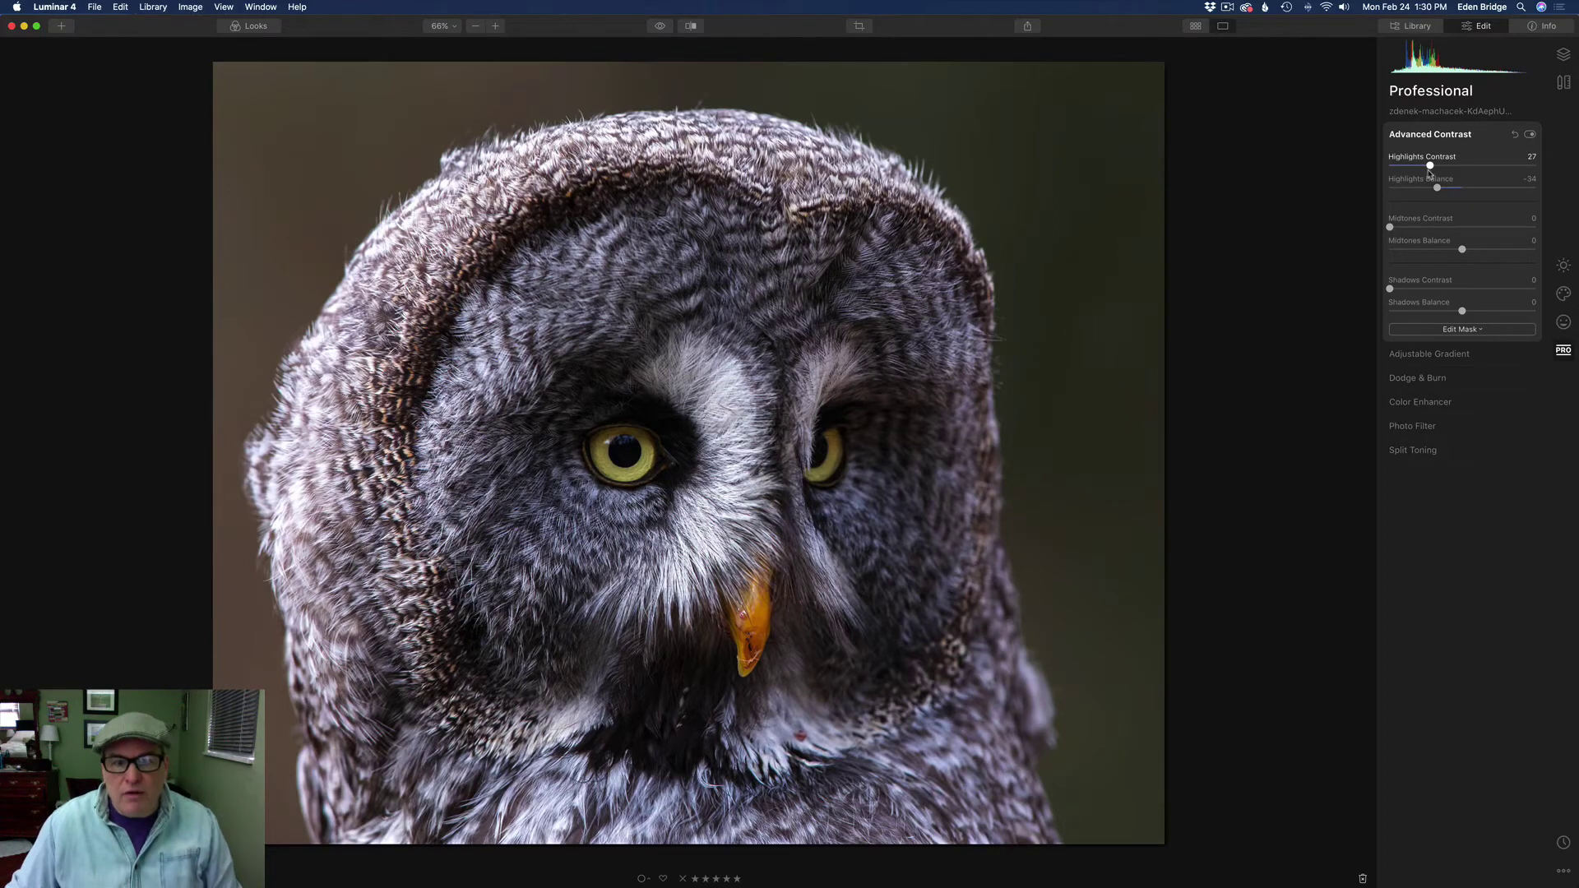
Toggle Advanced Contrast repeatedly to compare the owl with and without the effect.
left_click(1530, 135)
left_click(1530, 134)
left_click(1530, 134)
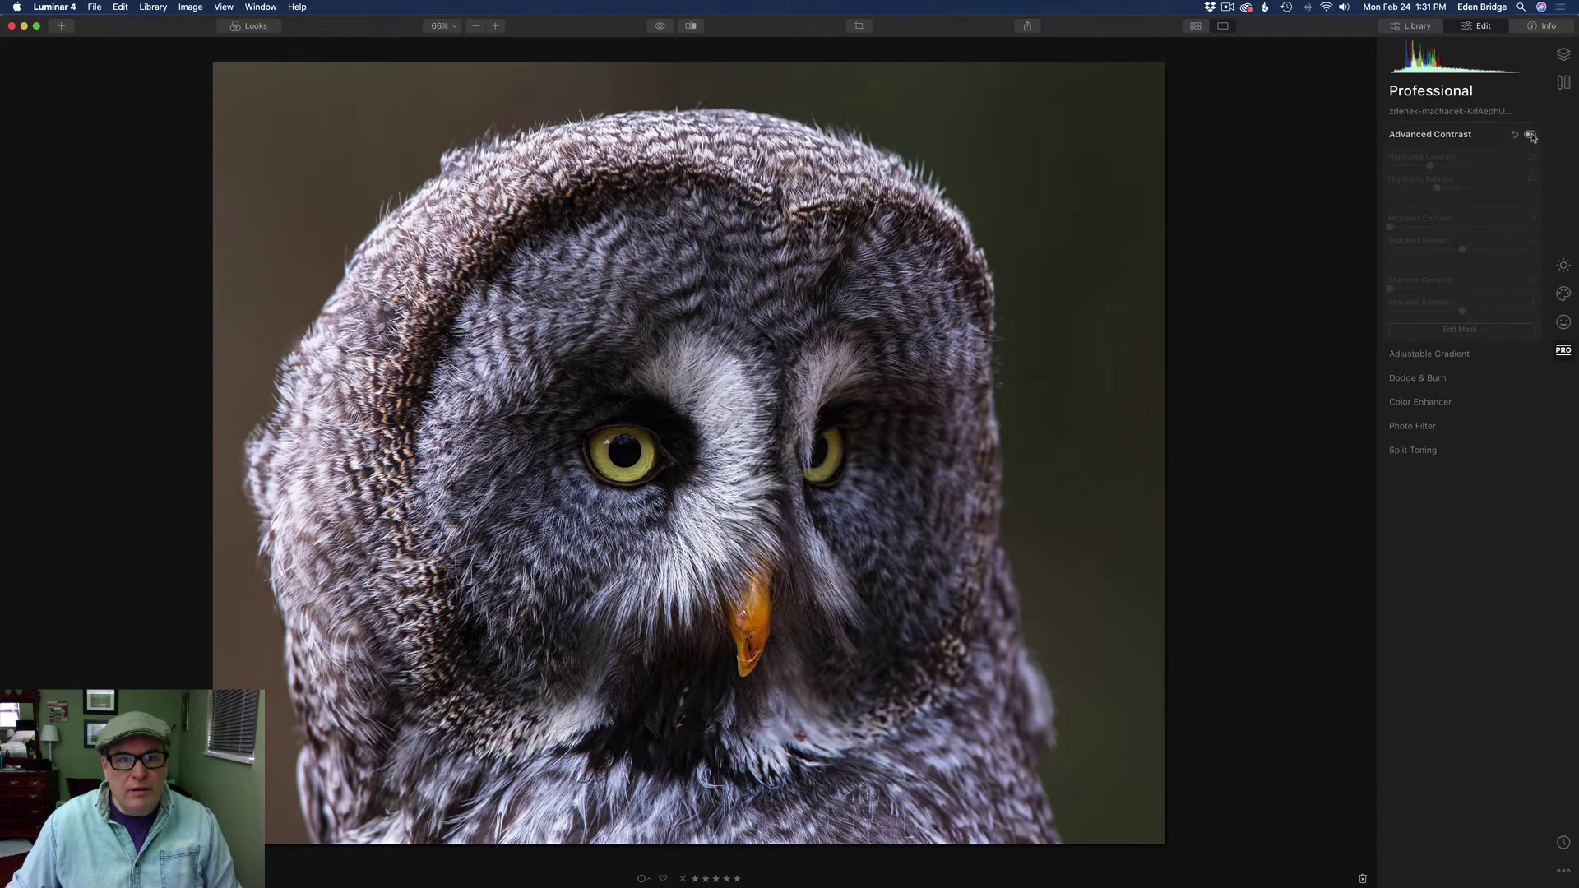
left_click(1530, 135)
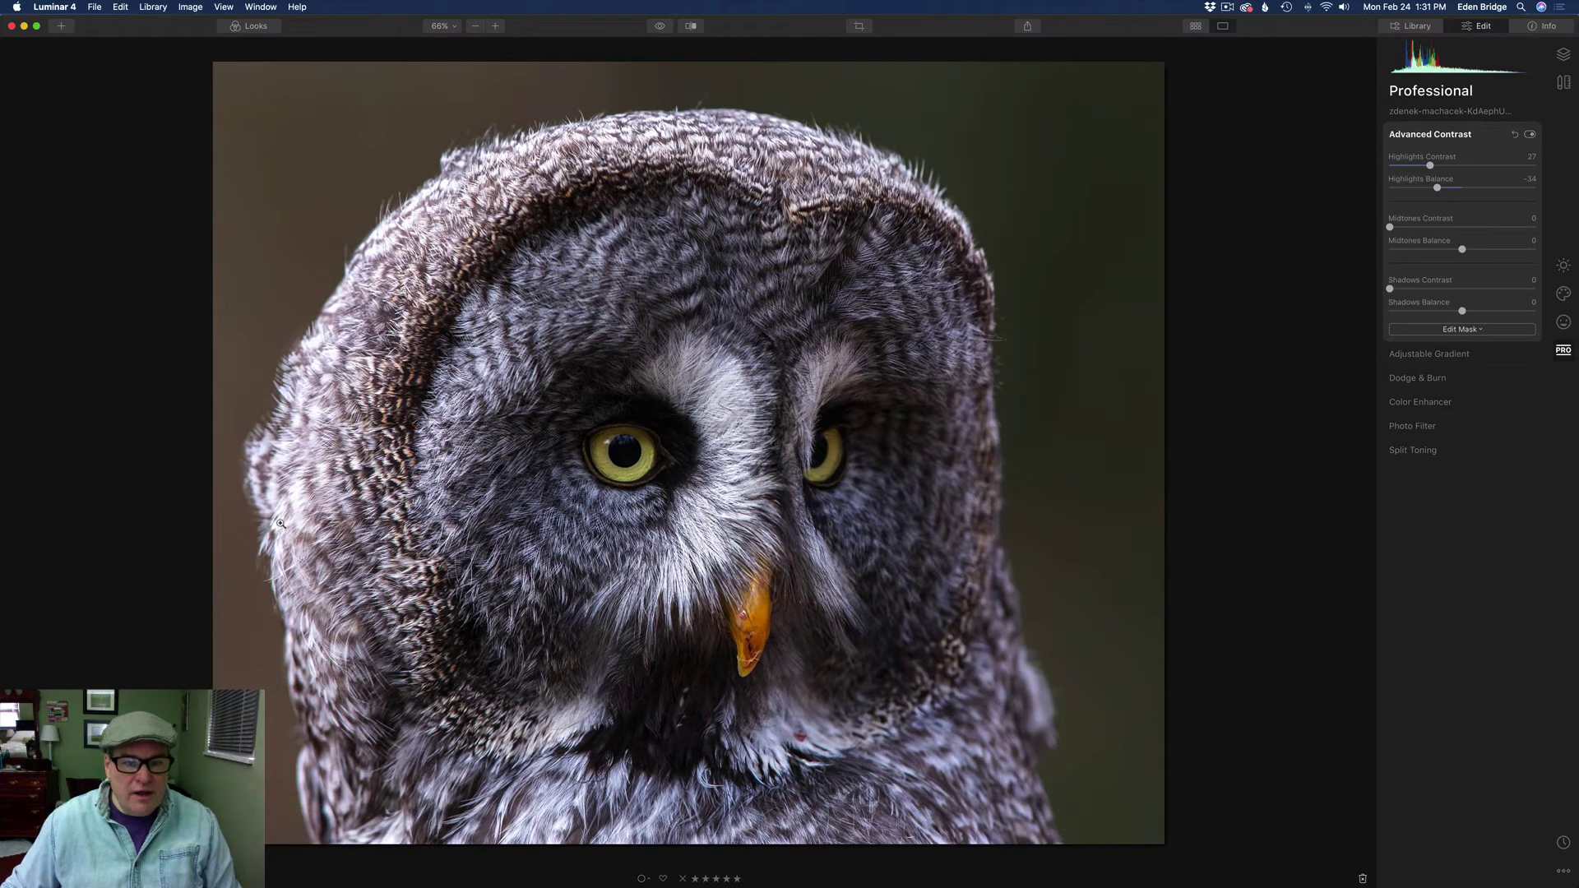
left_click(1530, 135)
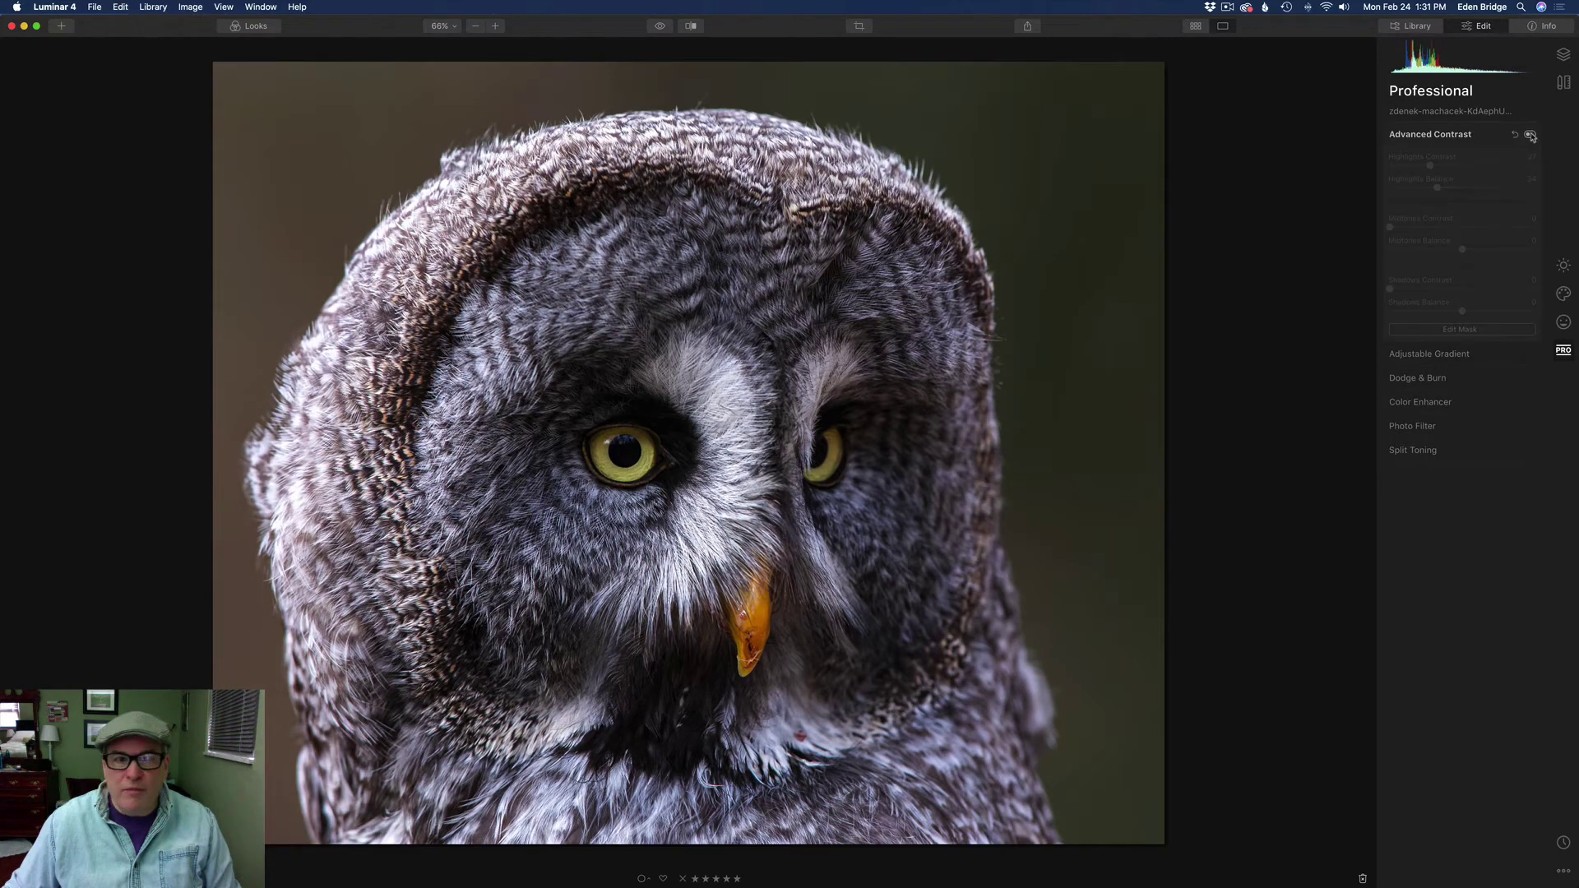
left_click(1530, 135)
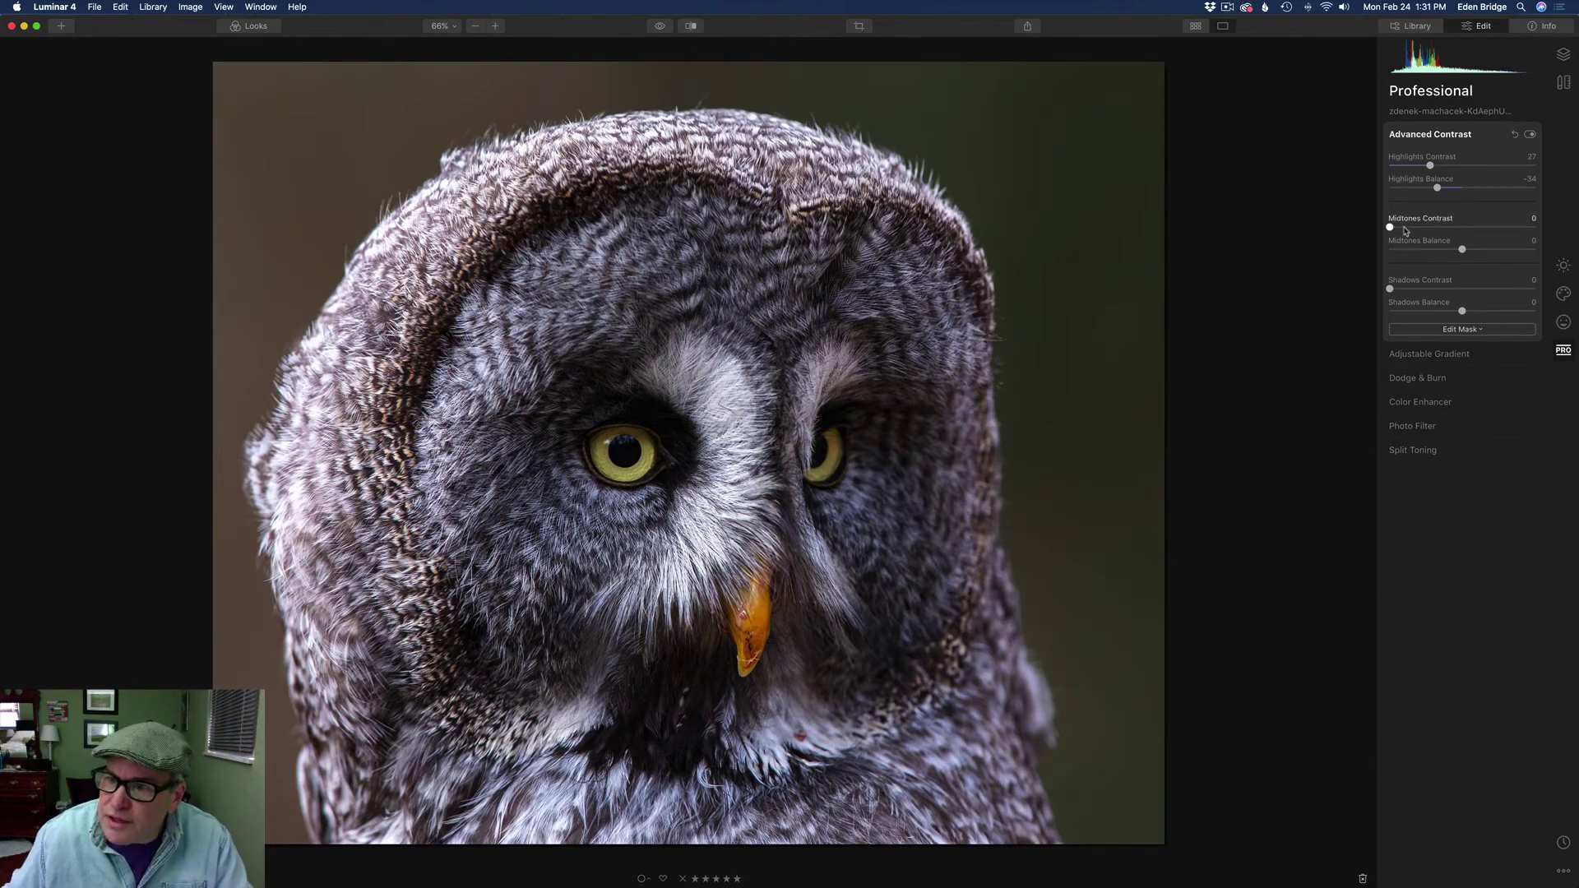
Set the owl's Midtones Contrast to 61 and Midtones Balance to -29.
left_click_drag(1391, 228, 1464, 233)
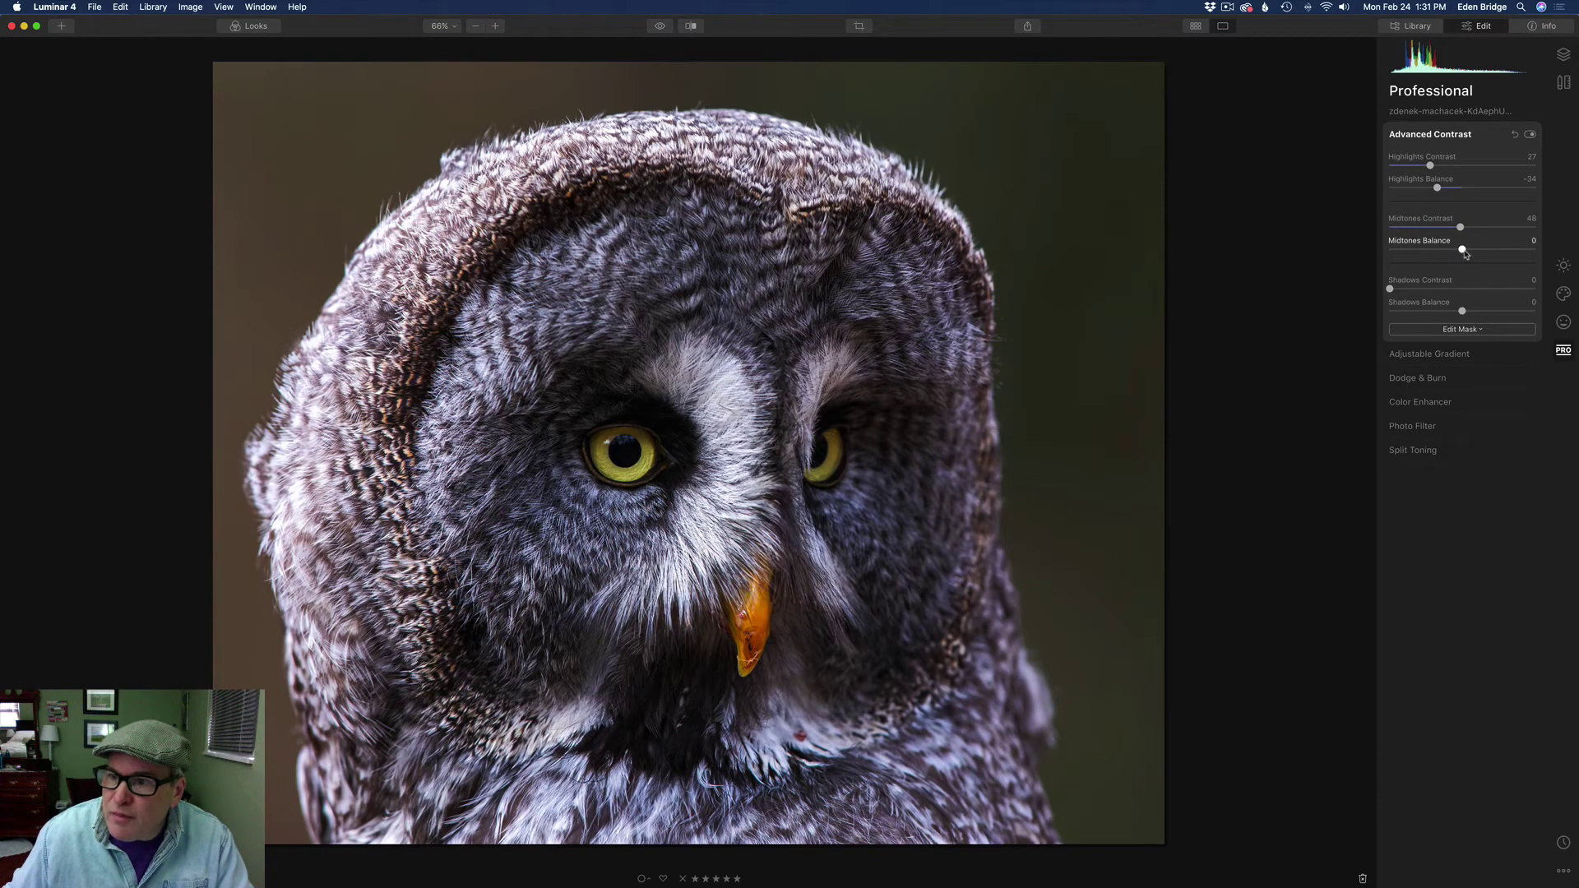
mouse_move(1463, 251)
left_mouse_down()
mouse_move(1501, 256)
mouse_move(1440, 253)
left_mouse_up()
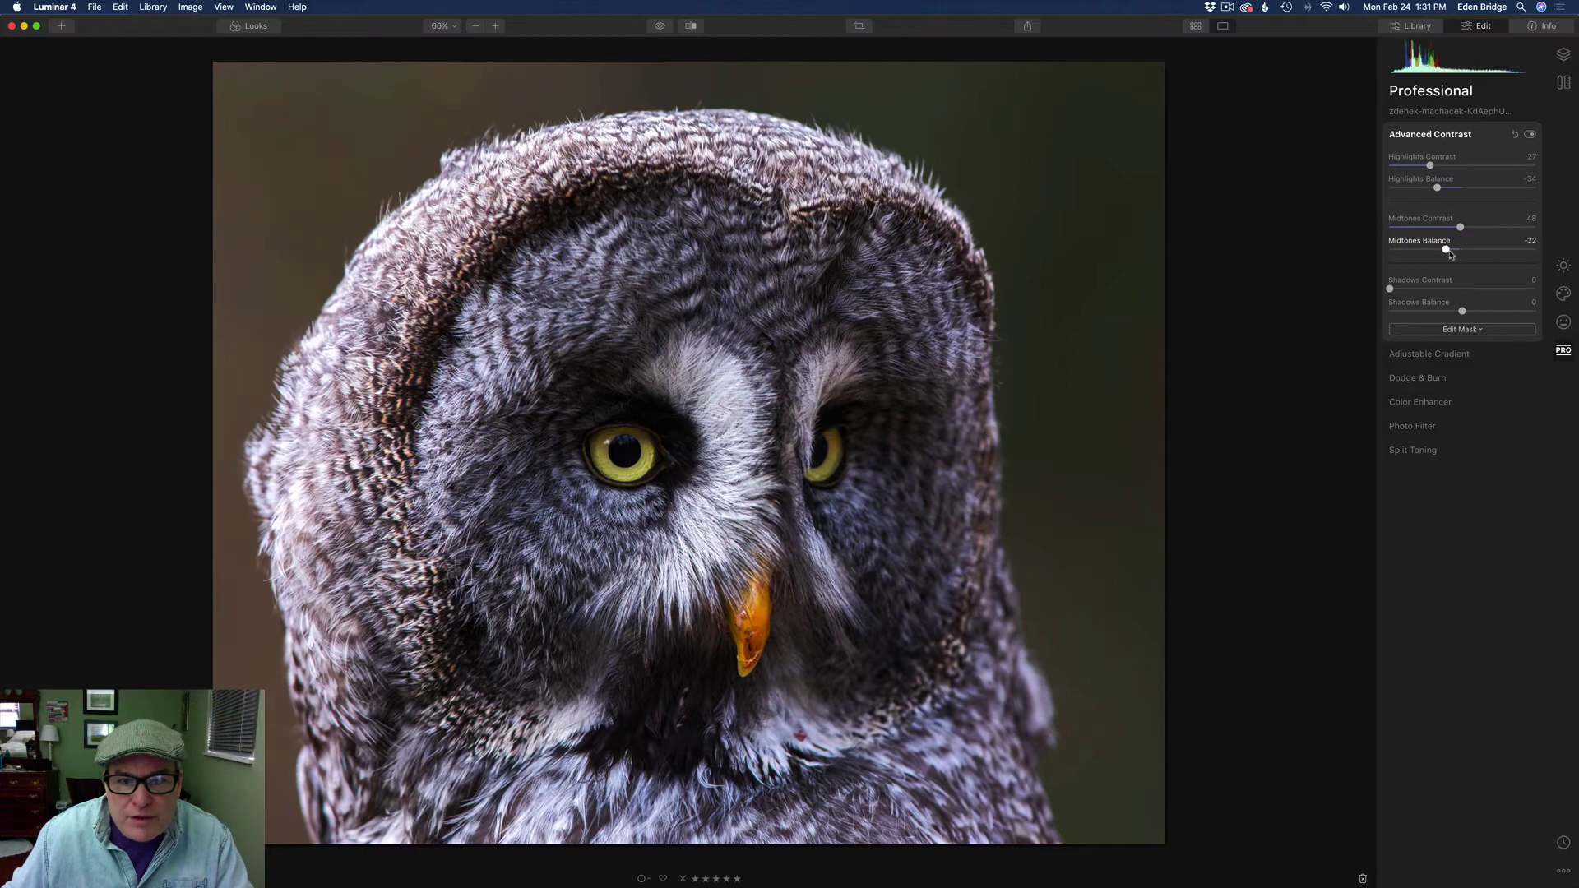
left_click_drag(1442, 253, 1447, 252)
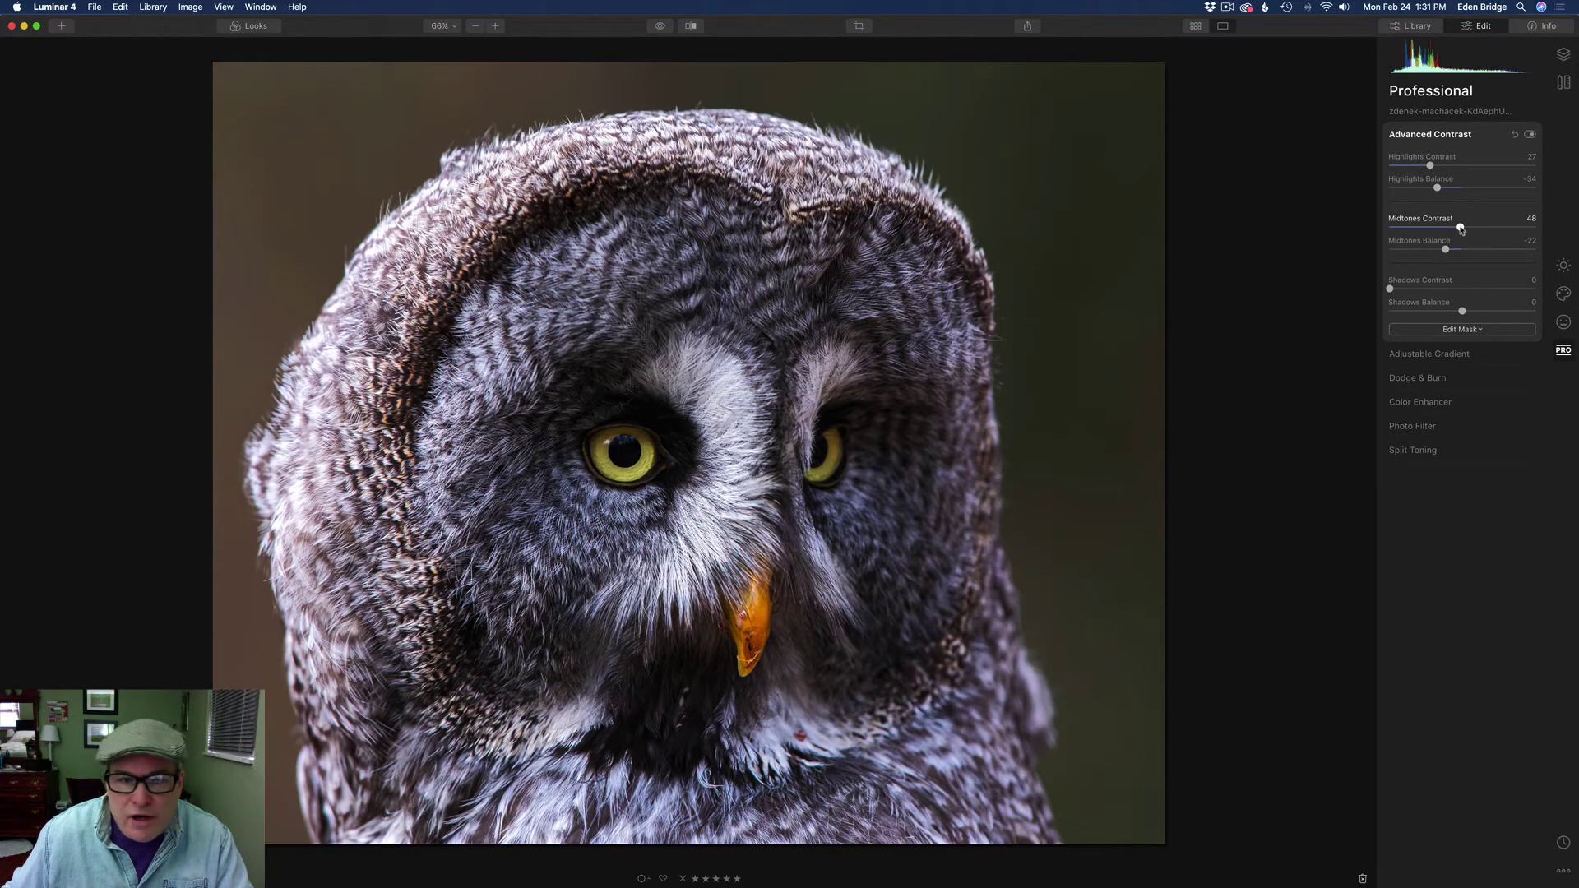
mouse_move(1461, 229)
left_mouse_down()
mouse_move(1488, 232)
mouse_move(1409, 230)
mouse_move(1505, 230)
mouse_move(1460, 232)
mouse_move(1479, 234)
left_mouse_up()
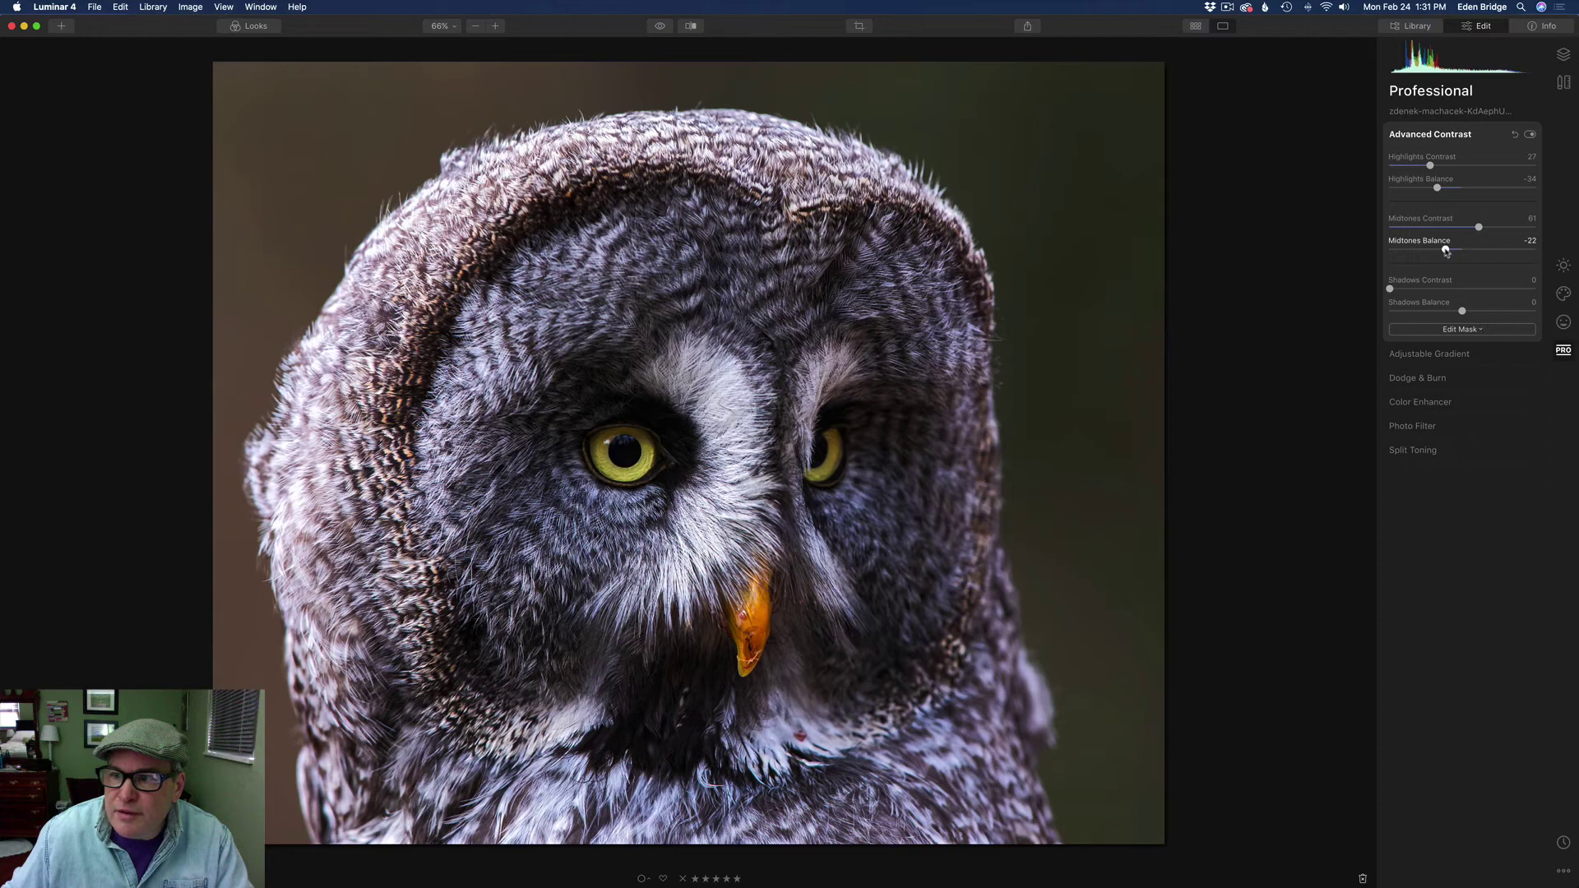
left_click_drag(1446, 250, 1441, 251)
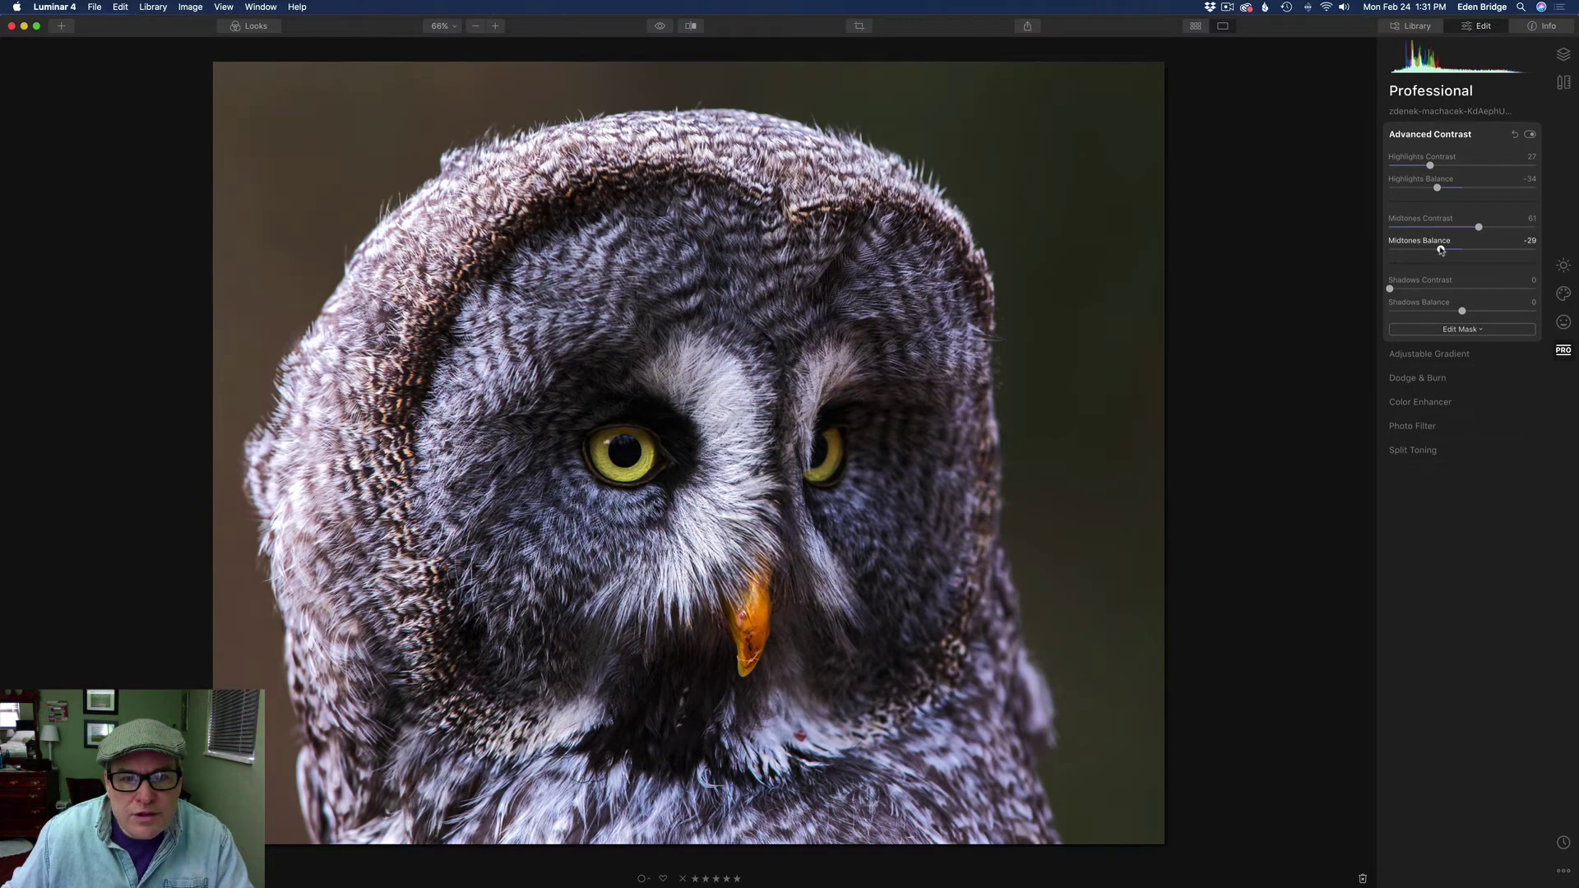
left_click(1530, 135)
left_click(1530, 134)
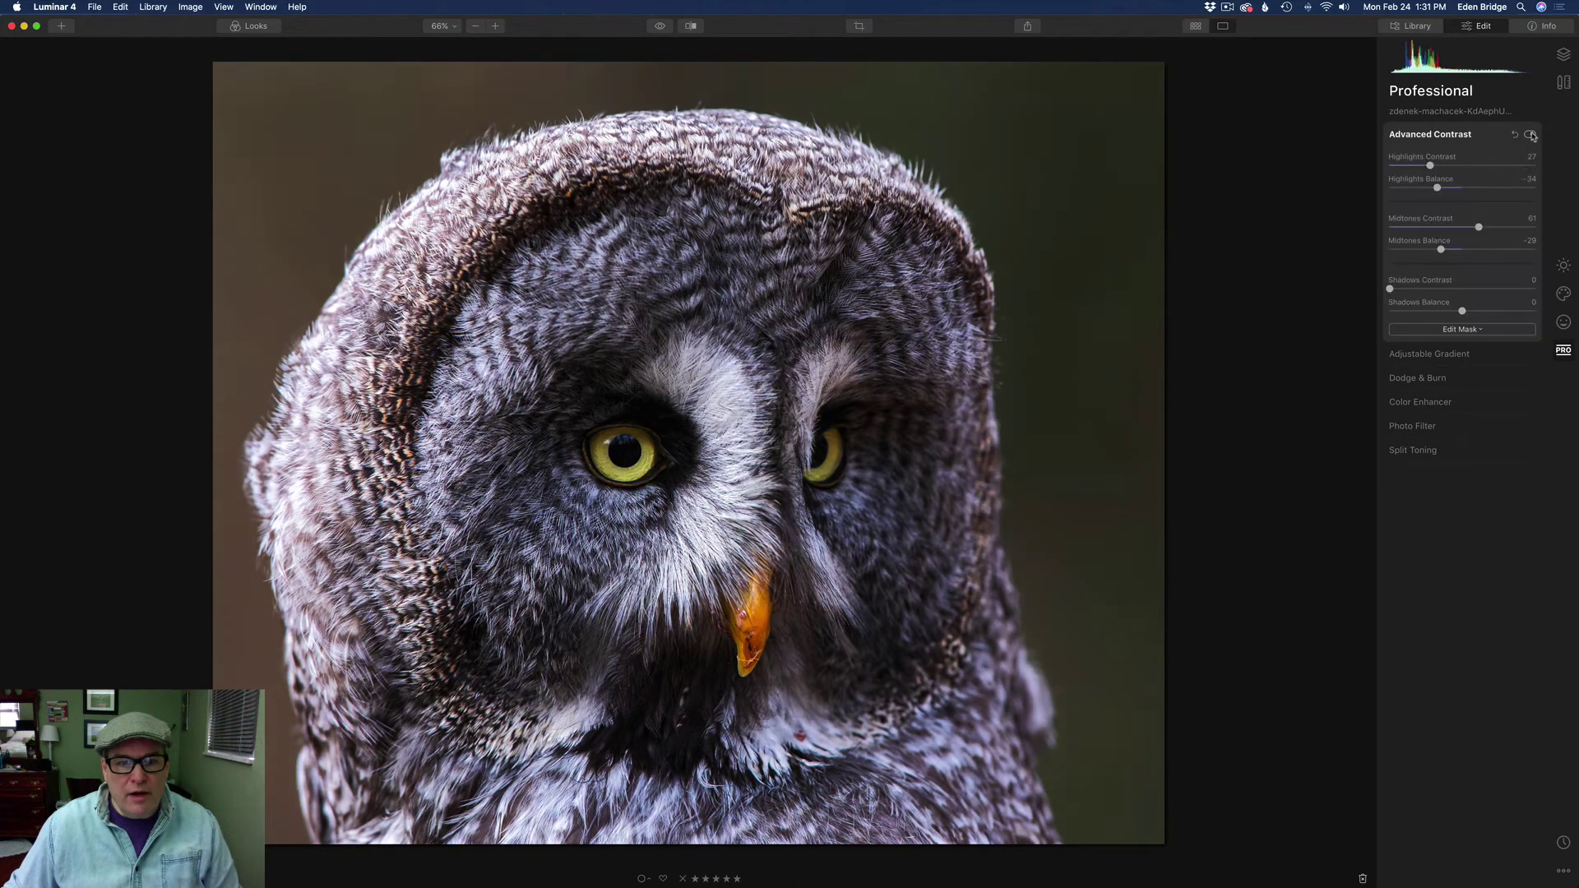
left_click(1530, 135)
left_click(1530, 134)
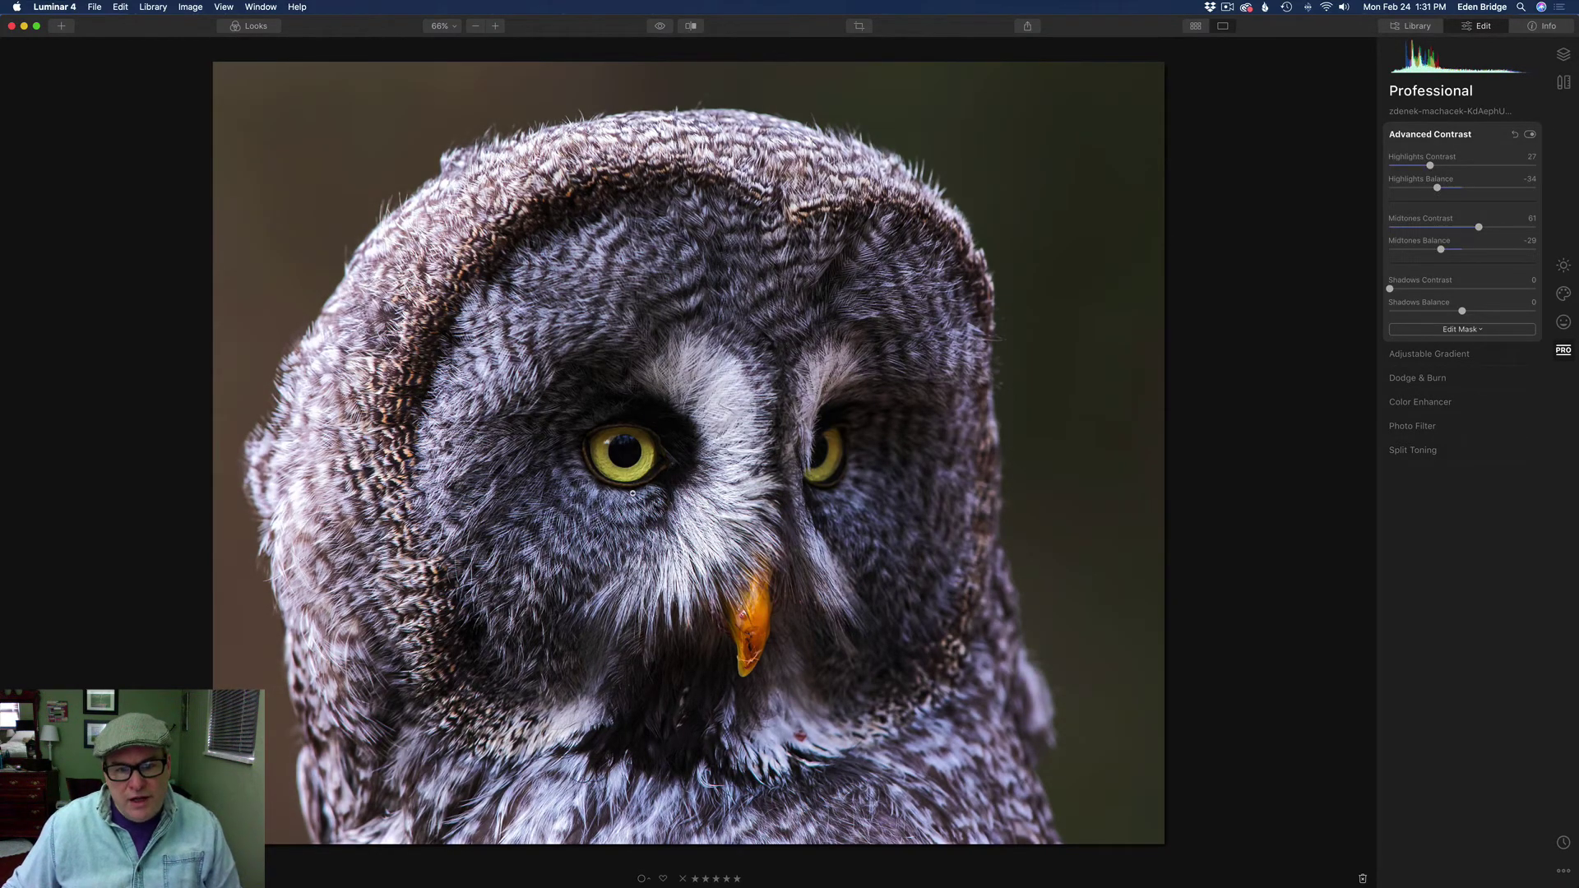
left_click(1531, 135)
left_click(1530, 135)
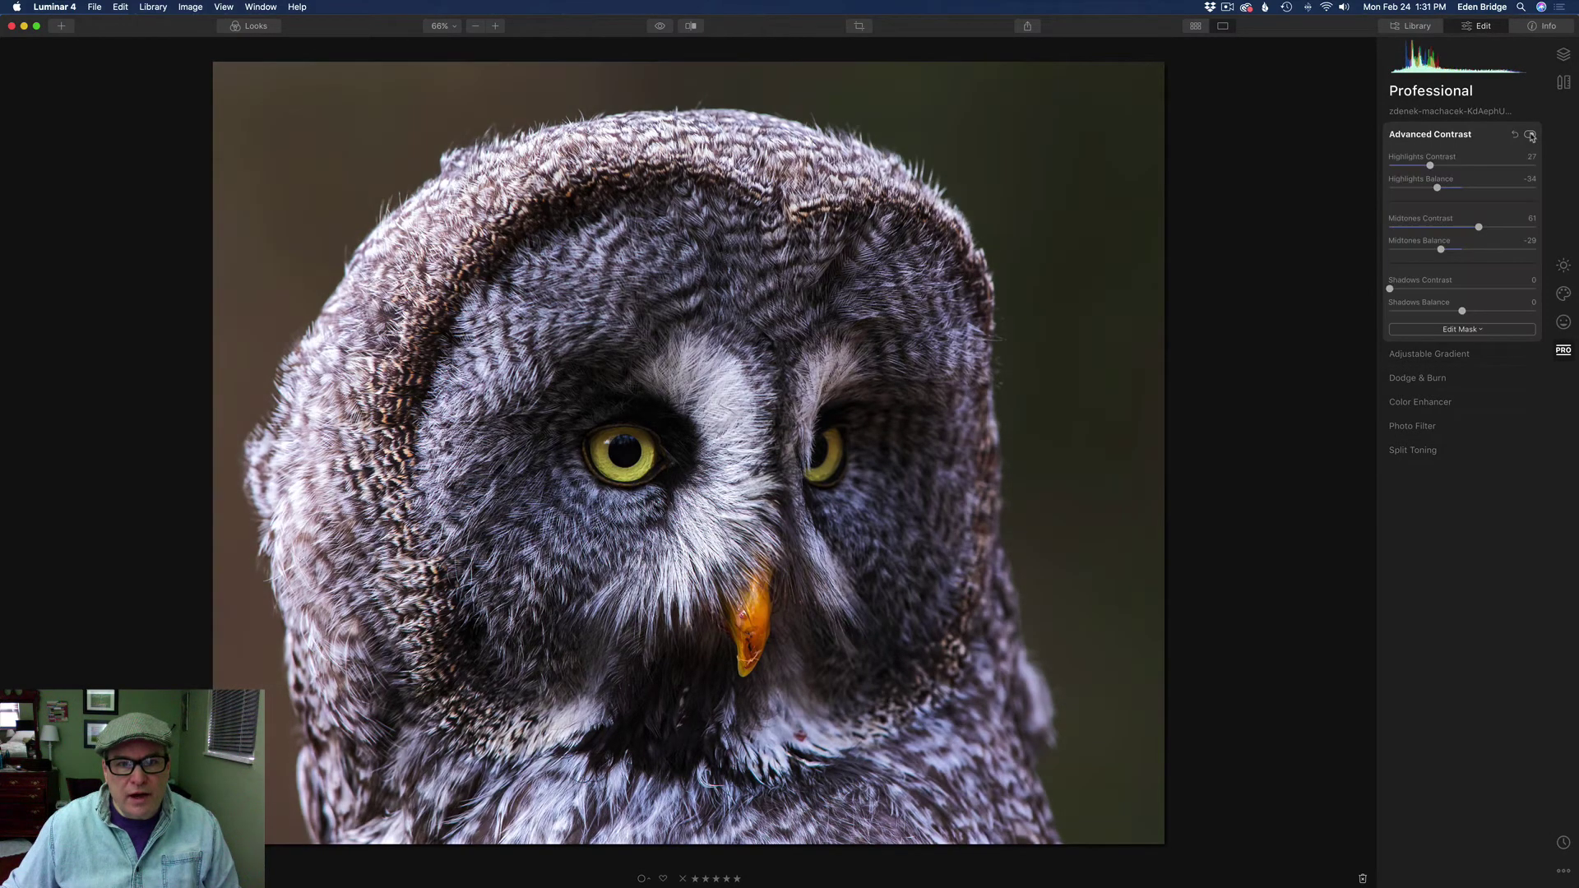
left_click(1530, 135)
left_click(1530, 135)
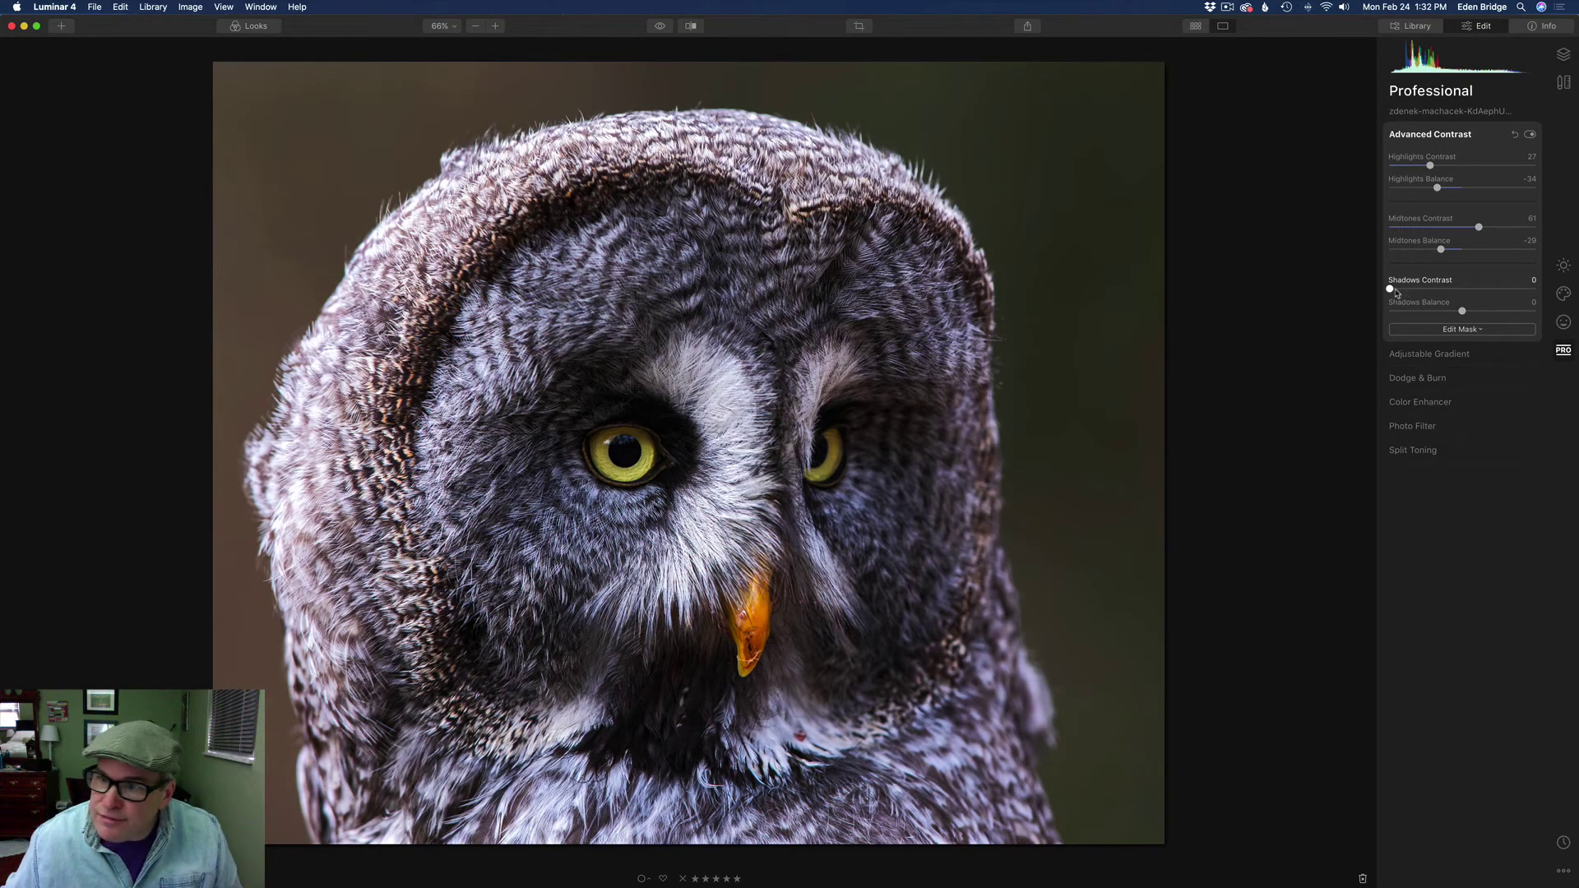
Set the owl's Shadows Contrast to 78 and Shadows Balance to about 4.
left_click_drag(1390, 289, 1466, 294)
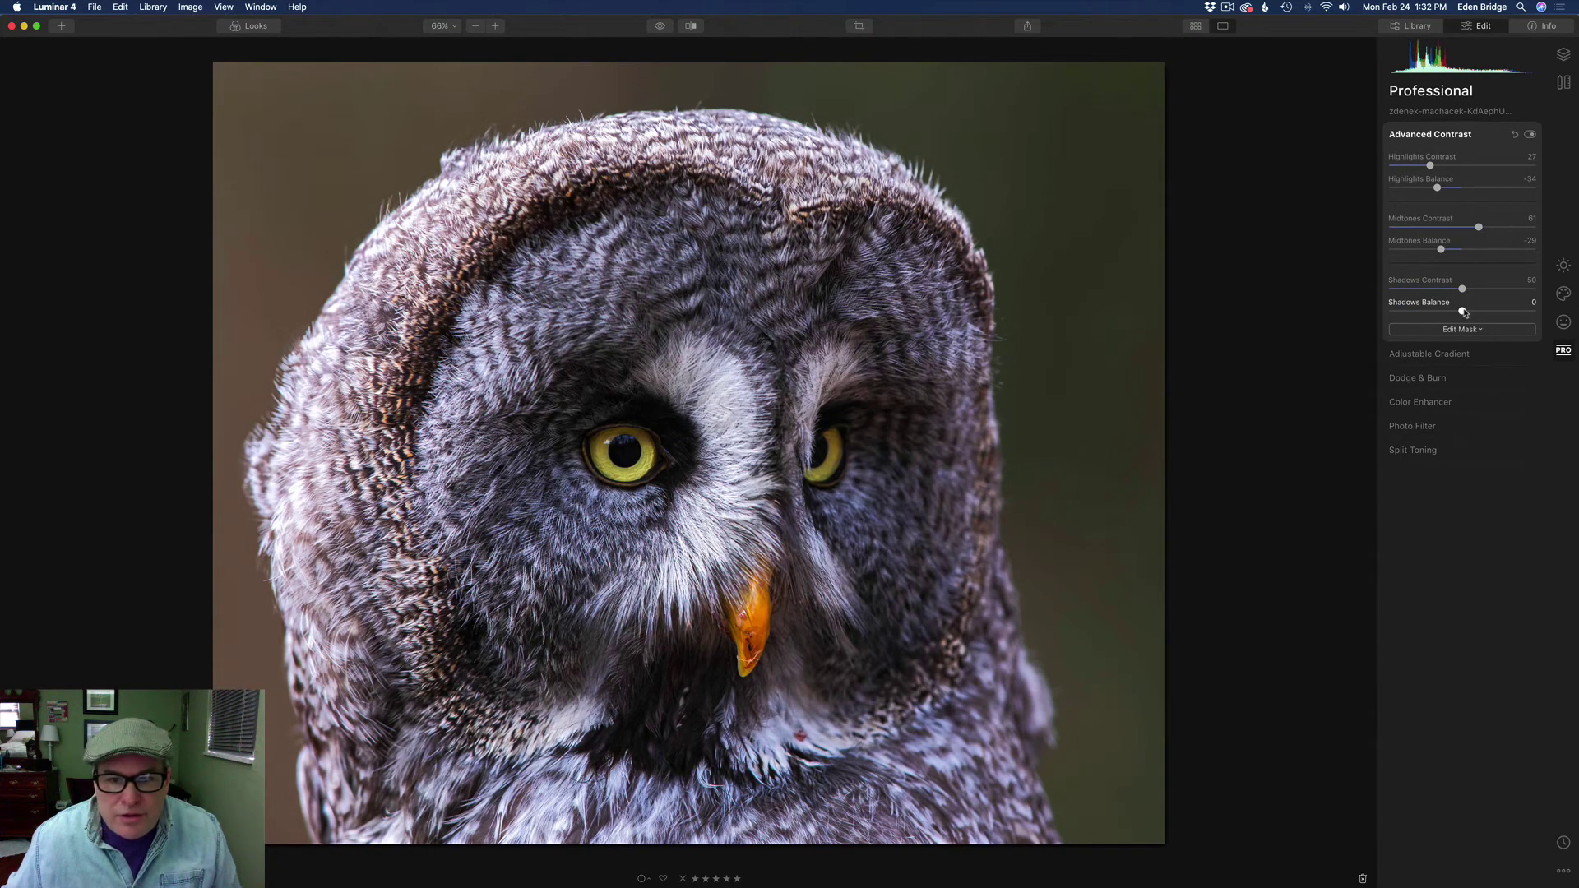
left_click_drag(1463, 312, 1342, 313)
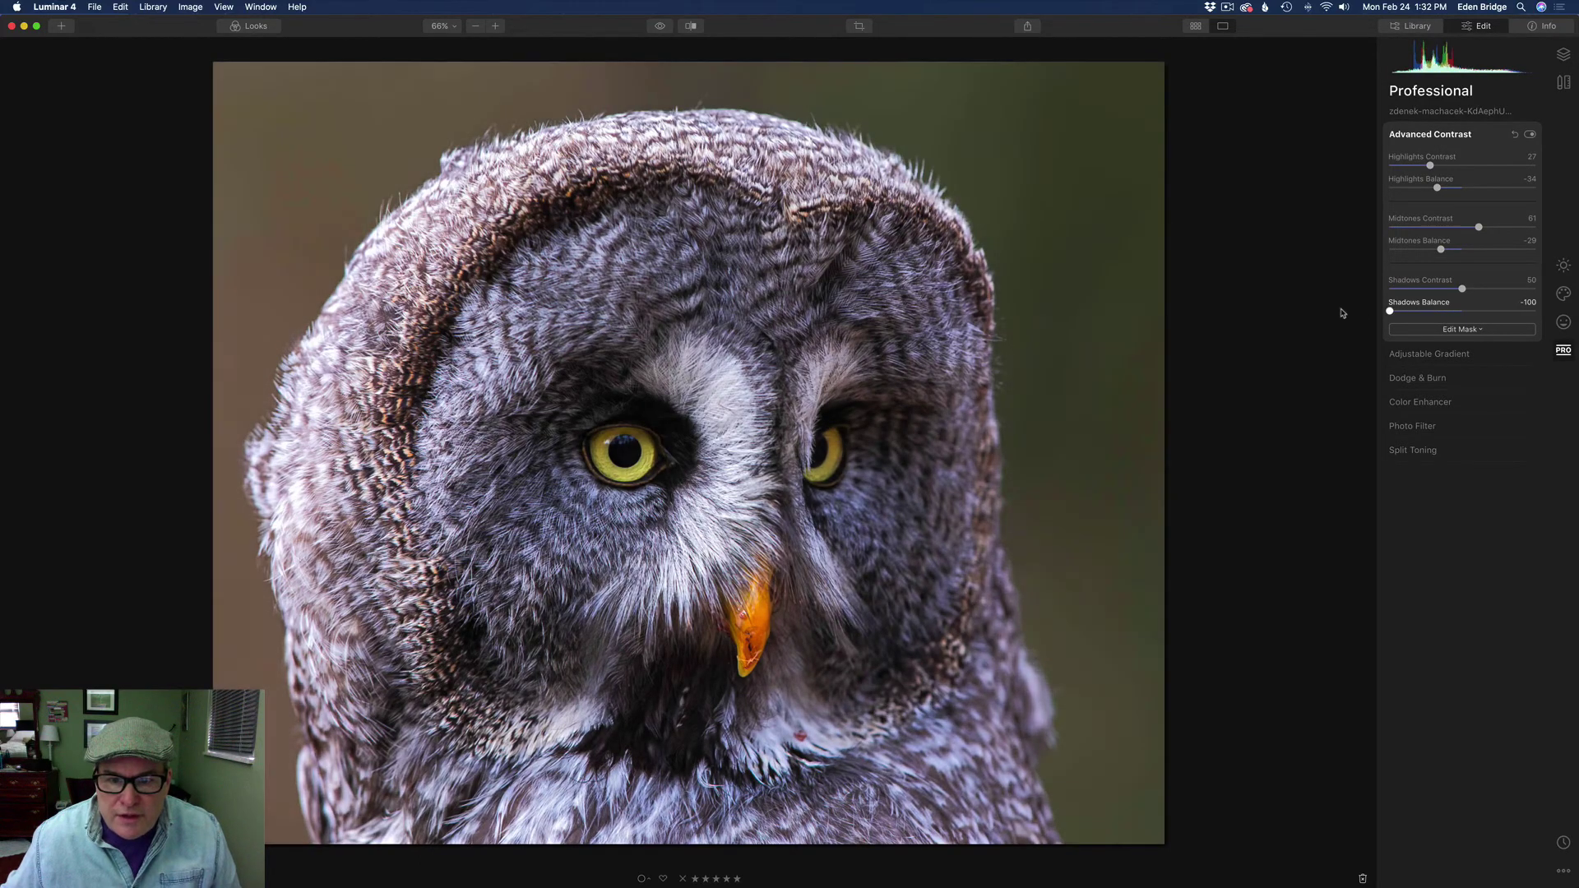
double_click(1463, 312)
mouse_move(1465, 328)
left_mouse_down()
mouse_move(1437, 327)
mouse_move(1493, 333)
mouse_move(1445, 333)
mouse_move(1460, 335)
left_mouse_up()
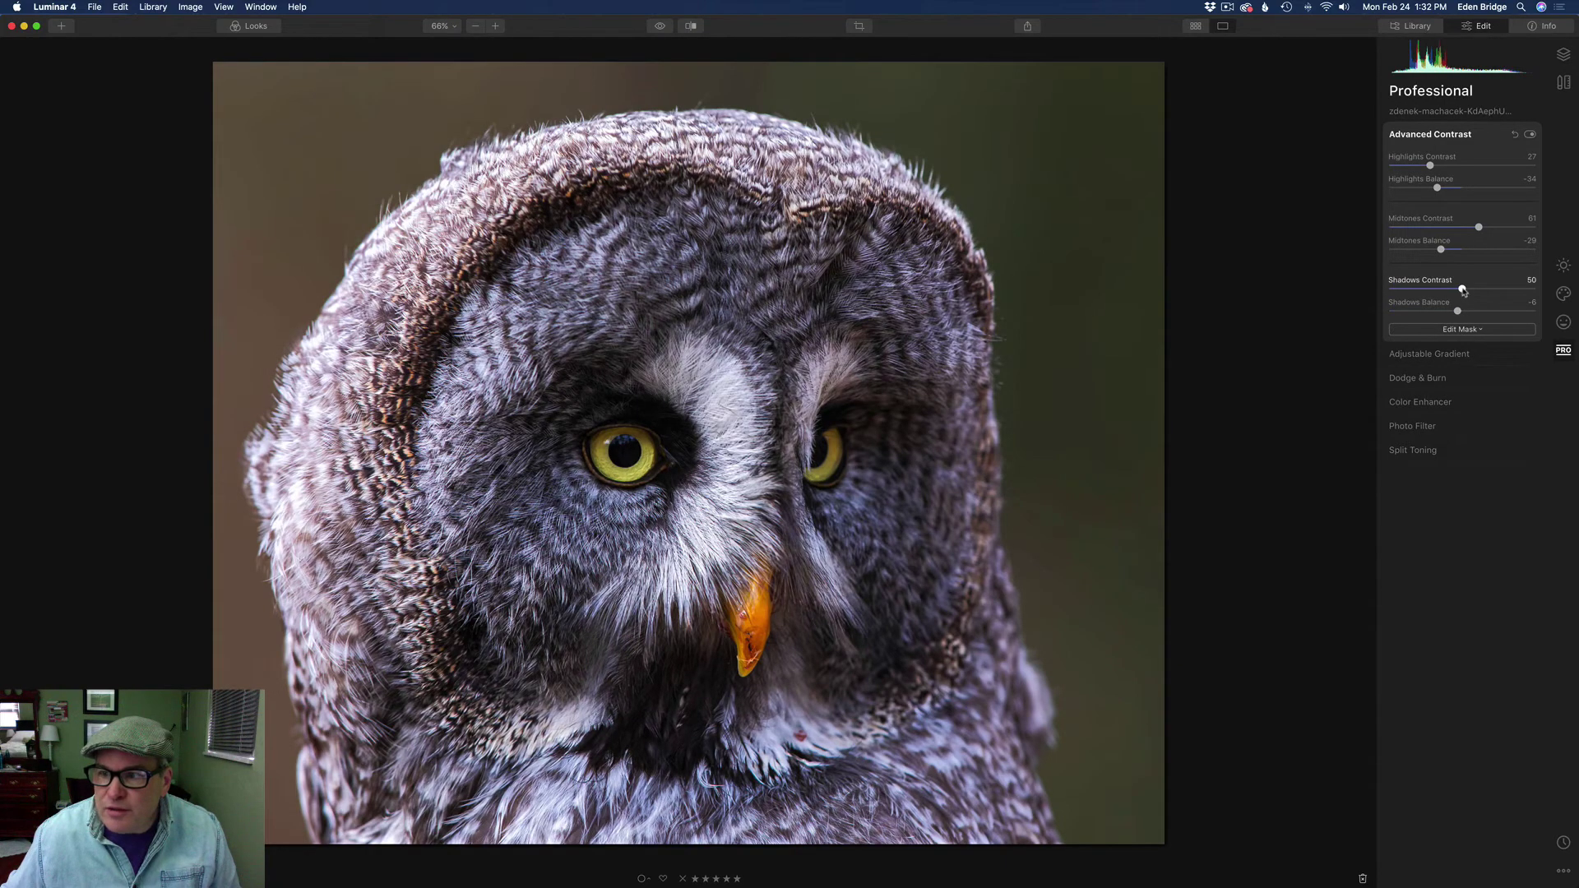
mouse_move(1463, 289)
left_mouse_down()
mouse_move(1510, 292)
mouse_move(1464, 313)
left_mouse_up()
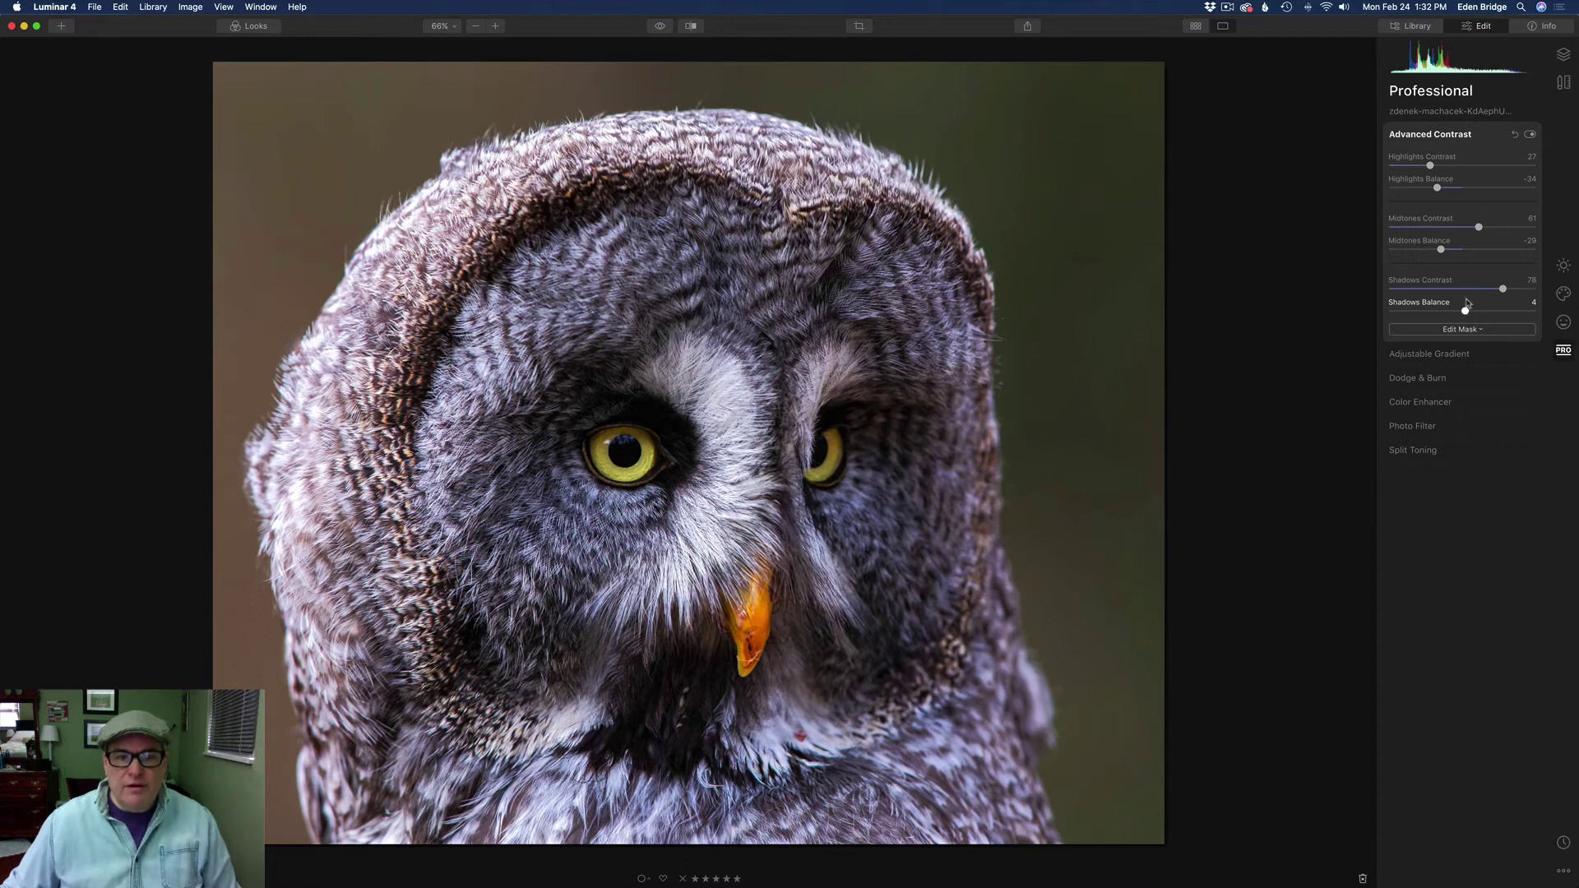
Toggle Advanced Contrast off and on repeatedly to compare the owl with and without the effect.
left_click(1530, 135)
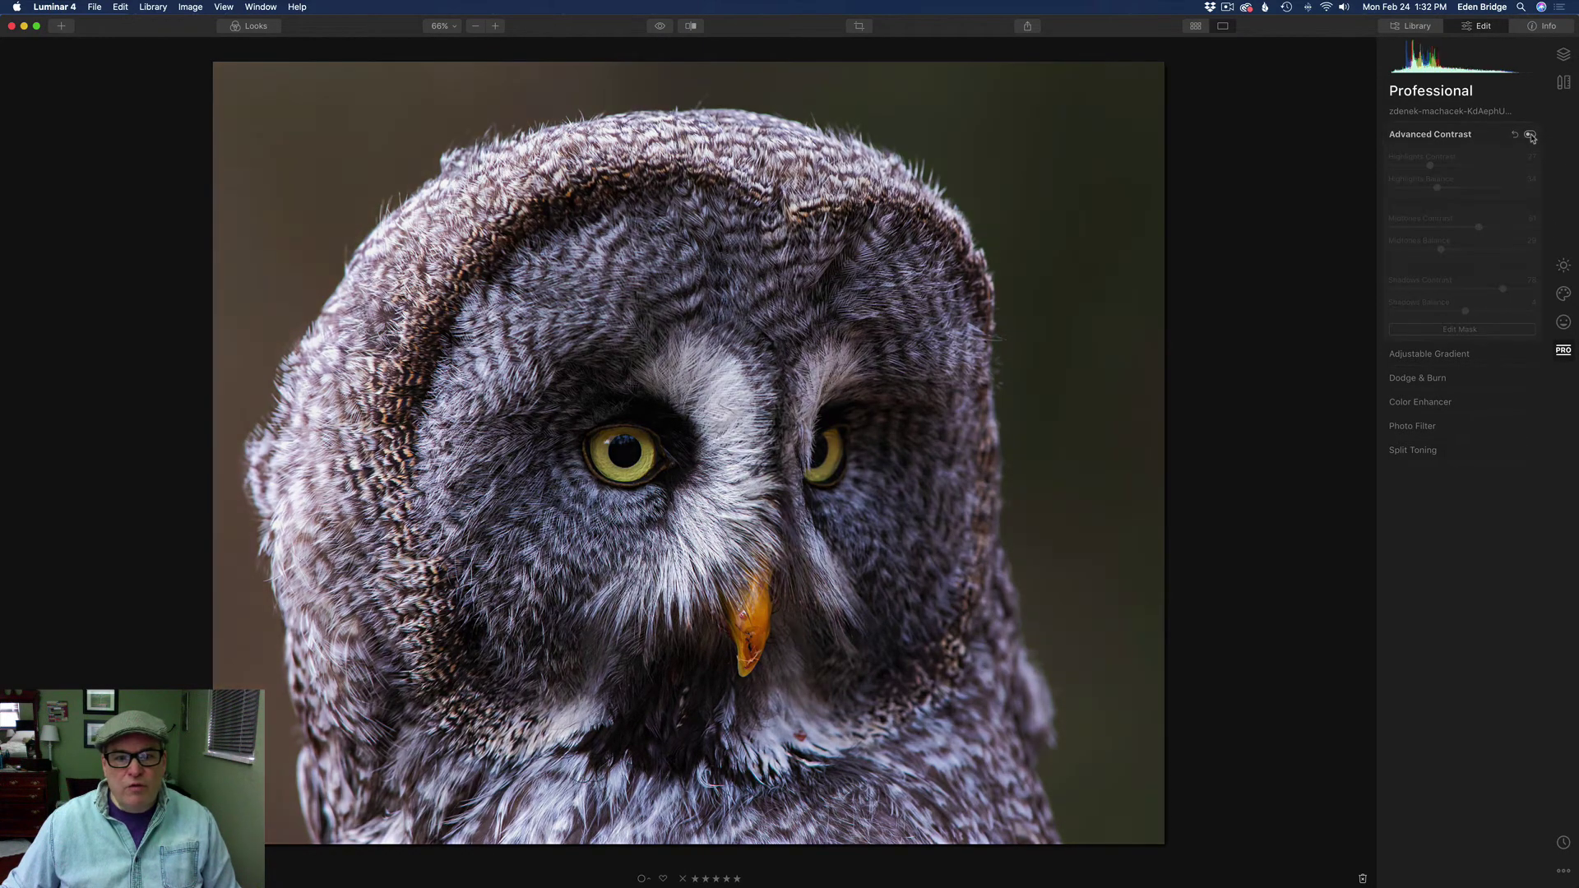
left_click(1530, 135)
left_click(1531, 134)
left_click(1530, 135)
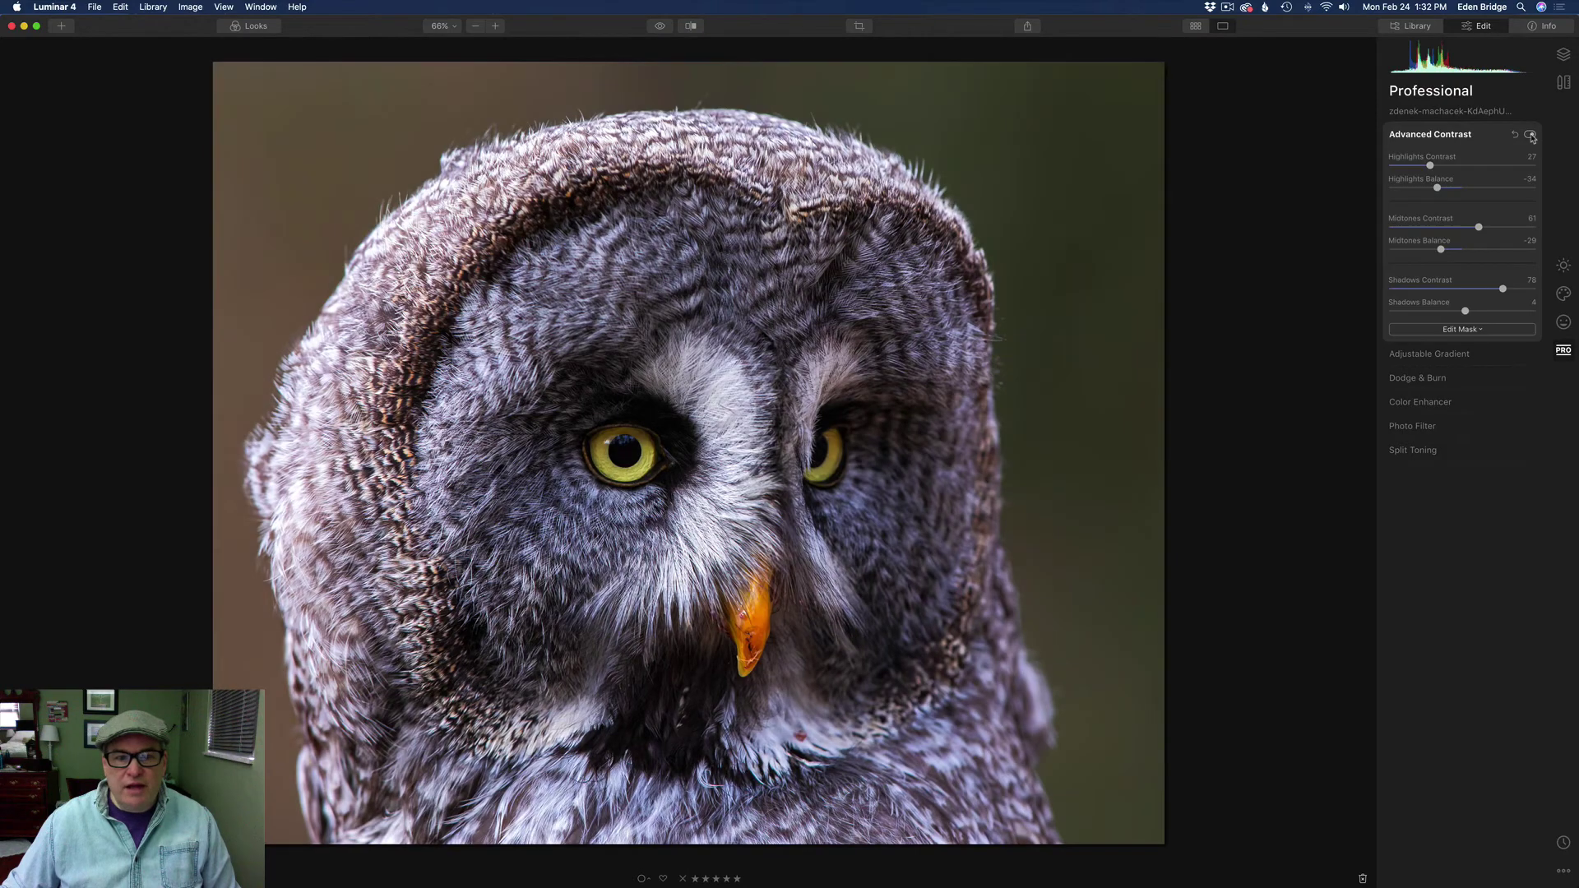
left_click(1530, 134)
left_click(1531, 135)
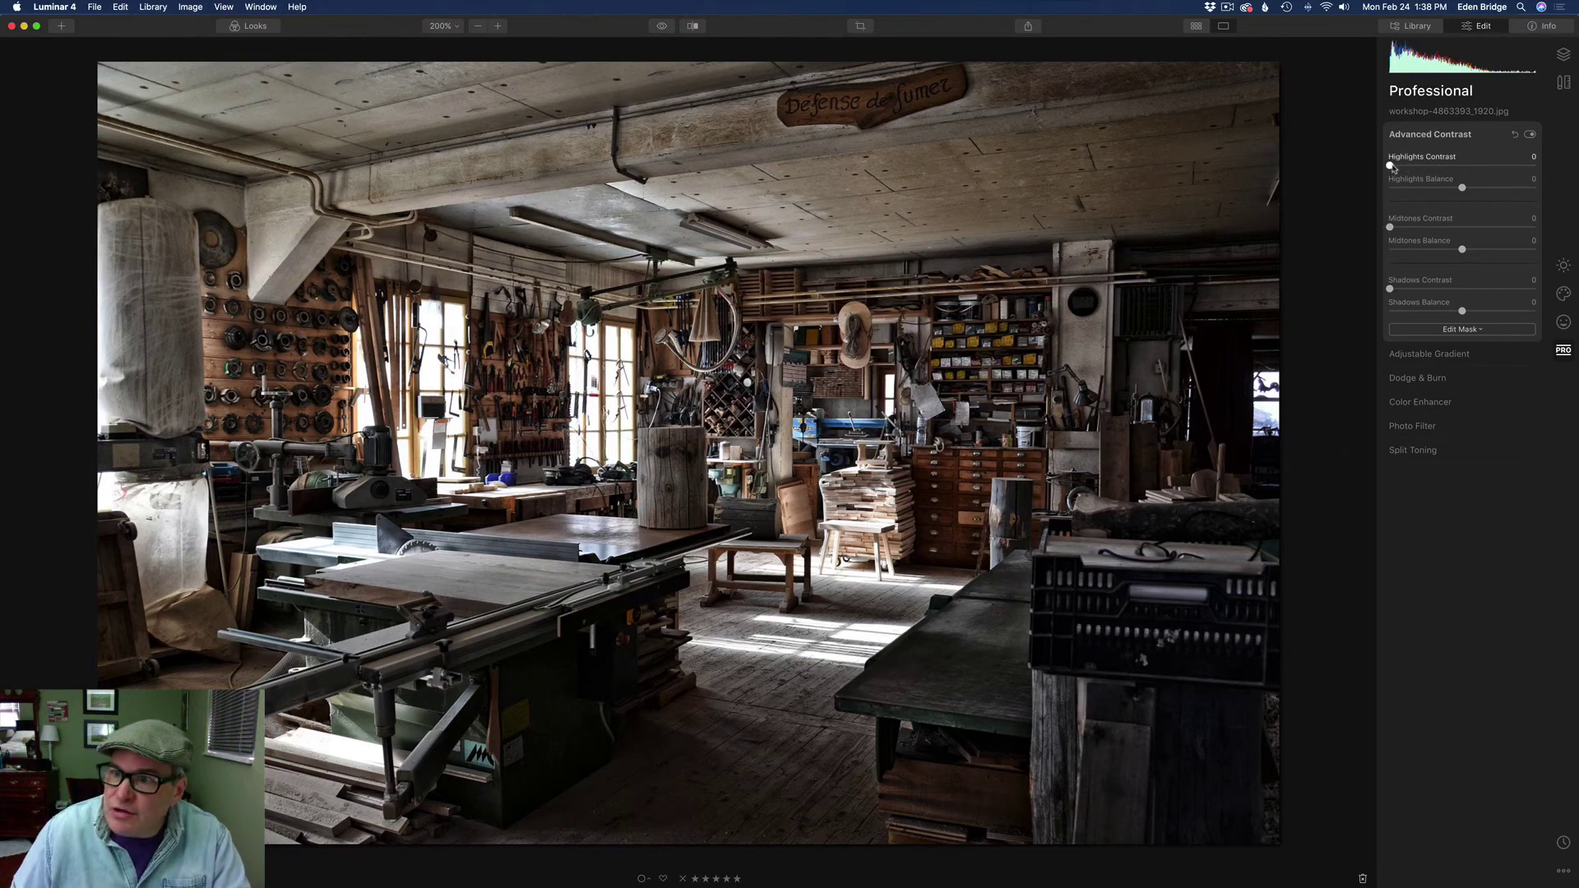
Give the workshop photo Highlights Contrast 65 and Highlights Balance 75 in Advanced Contrast.
left_click_drag(1391, 167, 1445, 166)
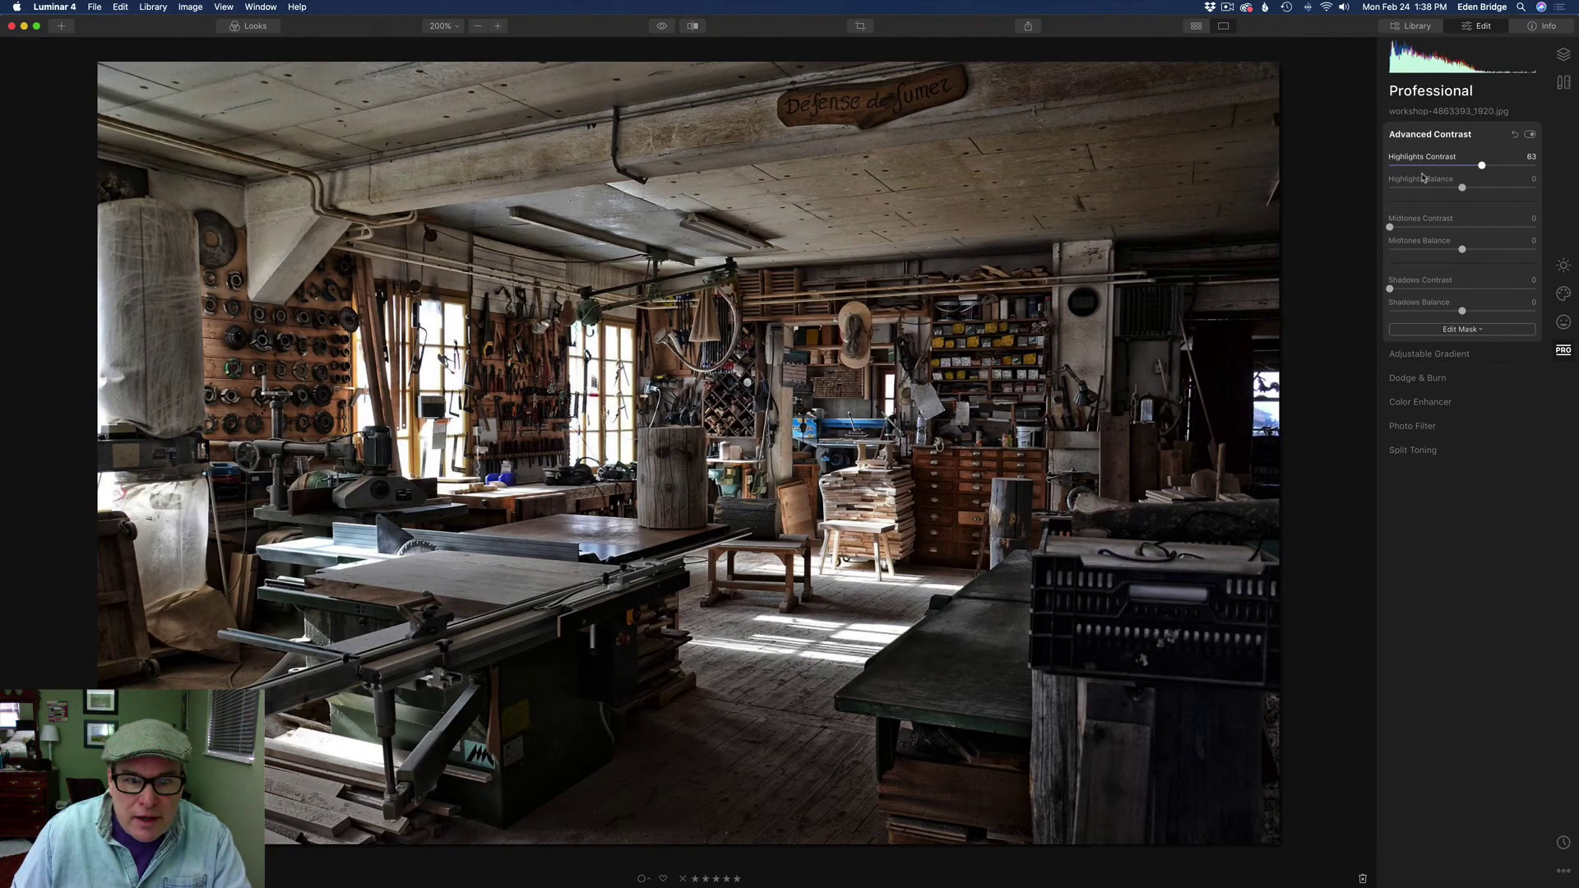
left_click(1474, 165)
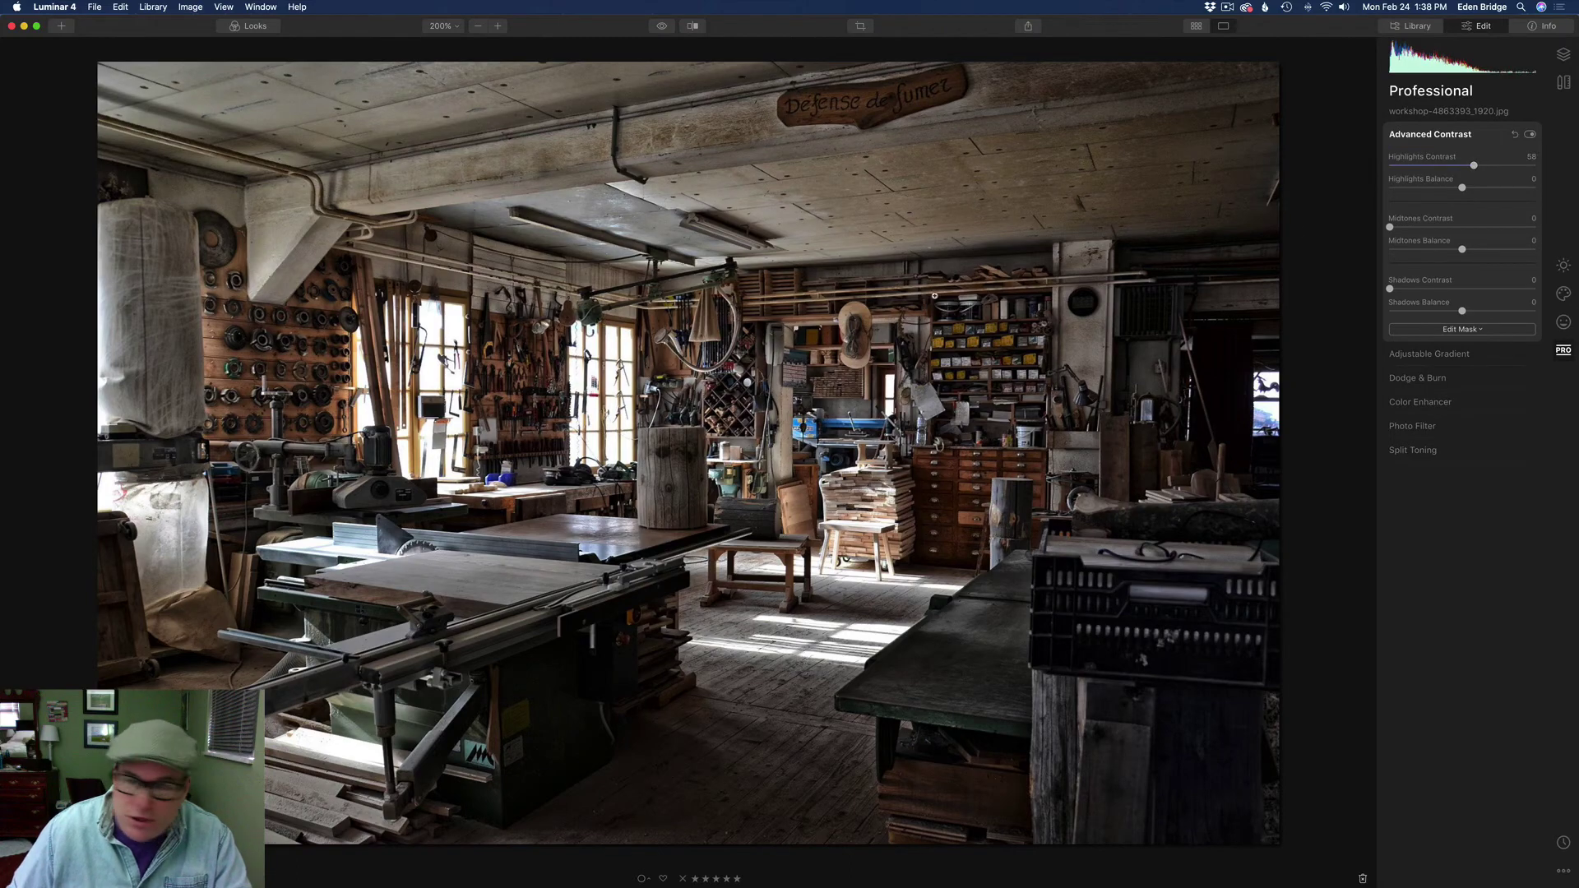
left_click_drag(1473, 166, 1463, 167)
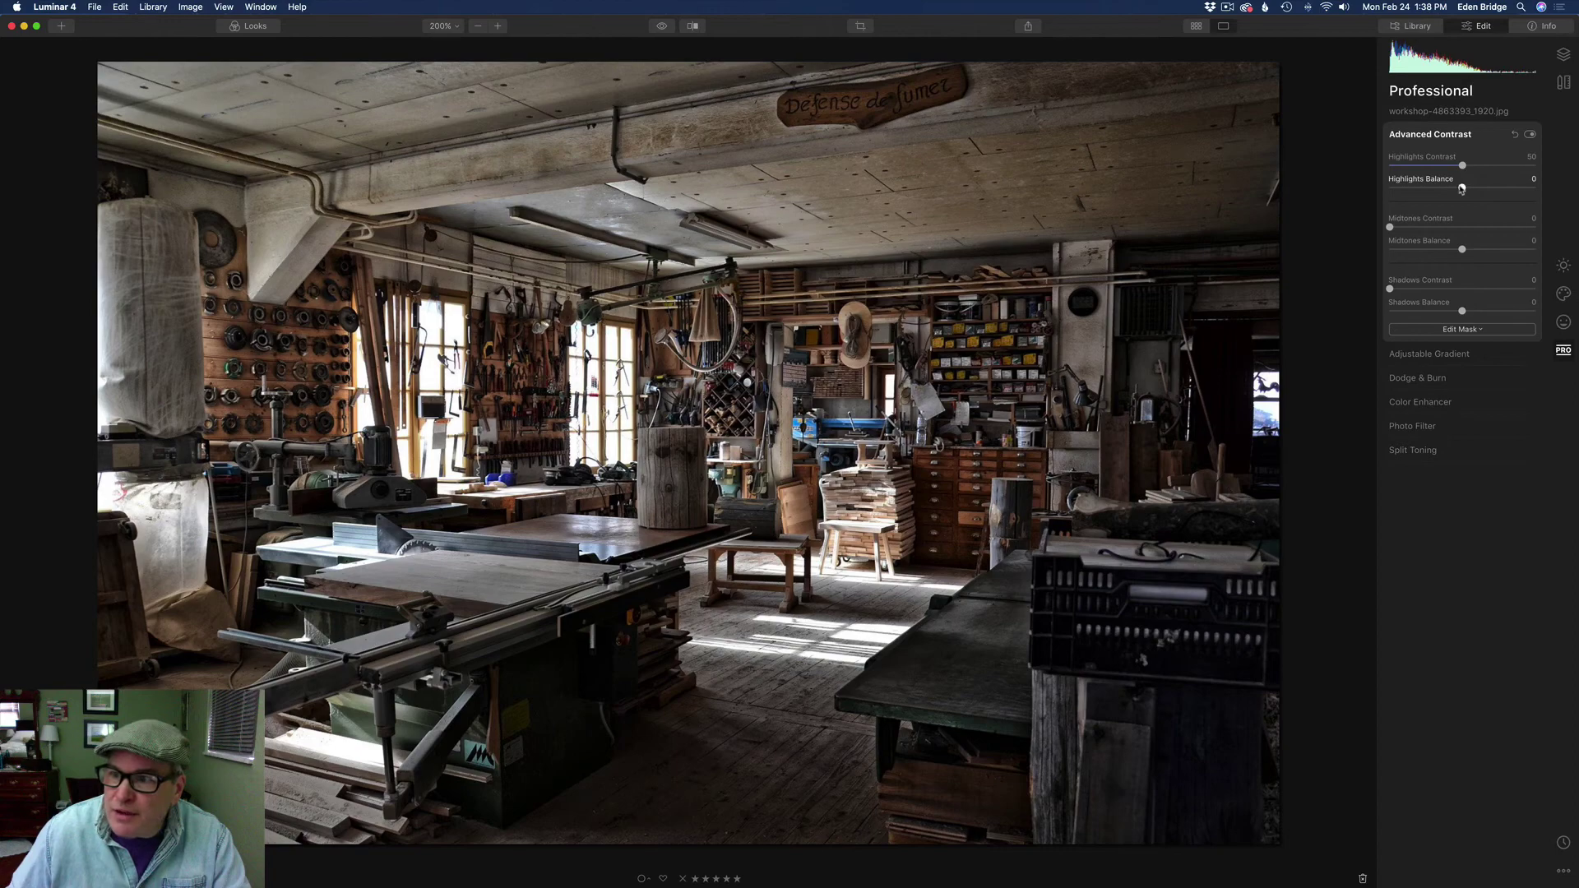
left_click_drag(1462, 188, 1388, 198)
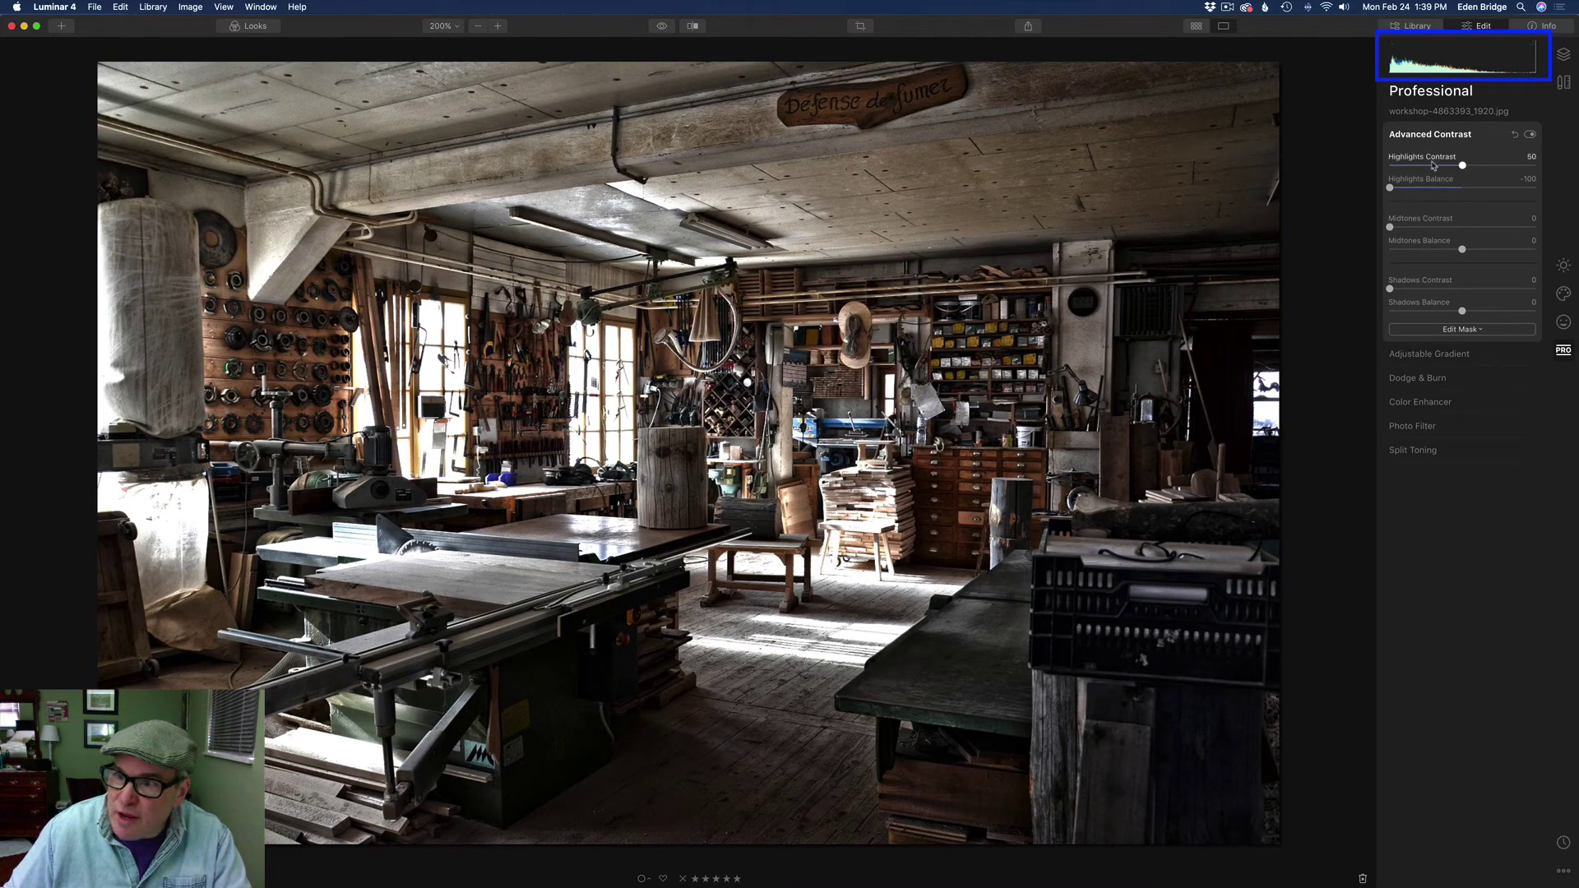
left_click_drag(1390, 188, 1517, 197)
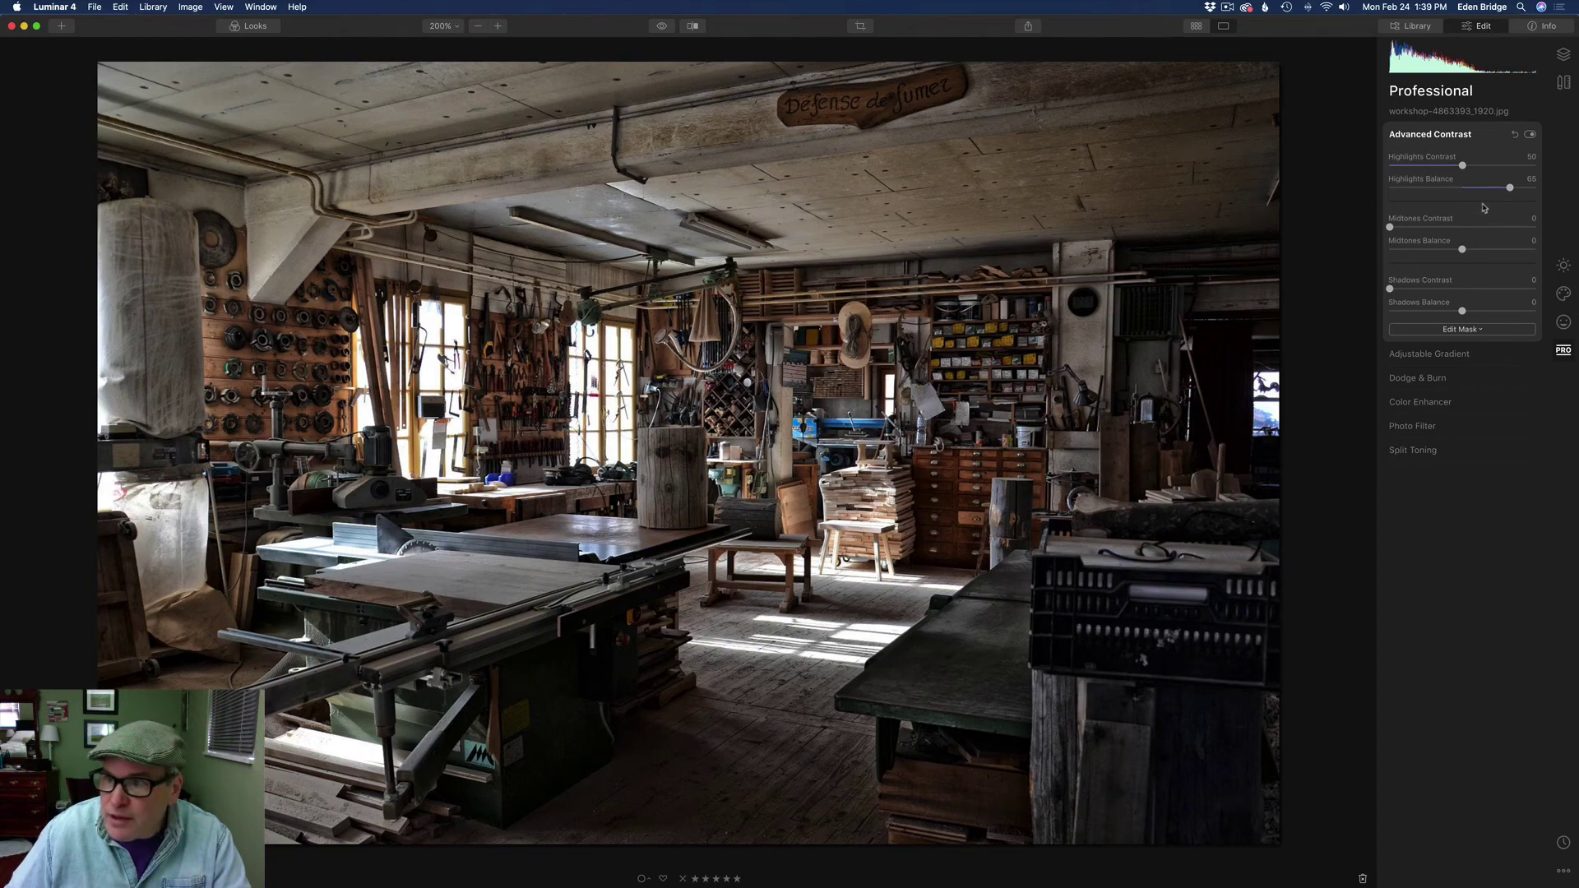
mouse_move(1510, 188)
left_mouse_down()
mouse_move(1477, 188)
mouse_move(1517, 195)
left_mouse_up()
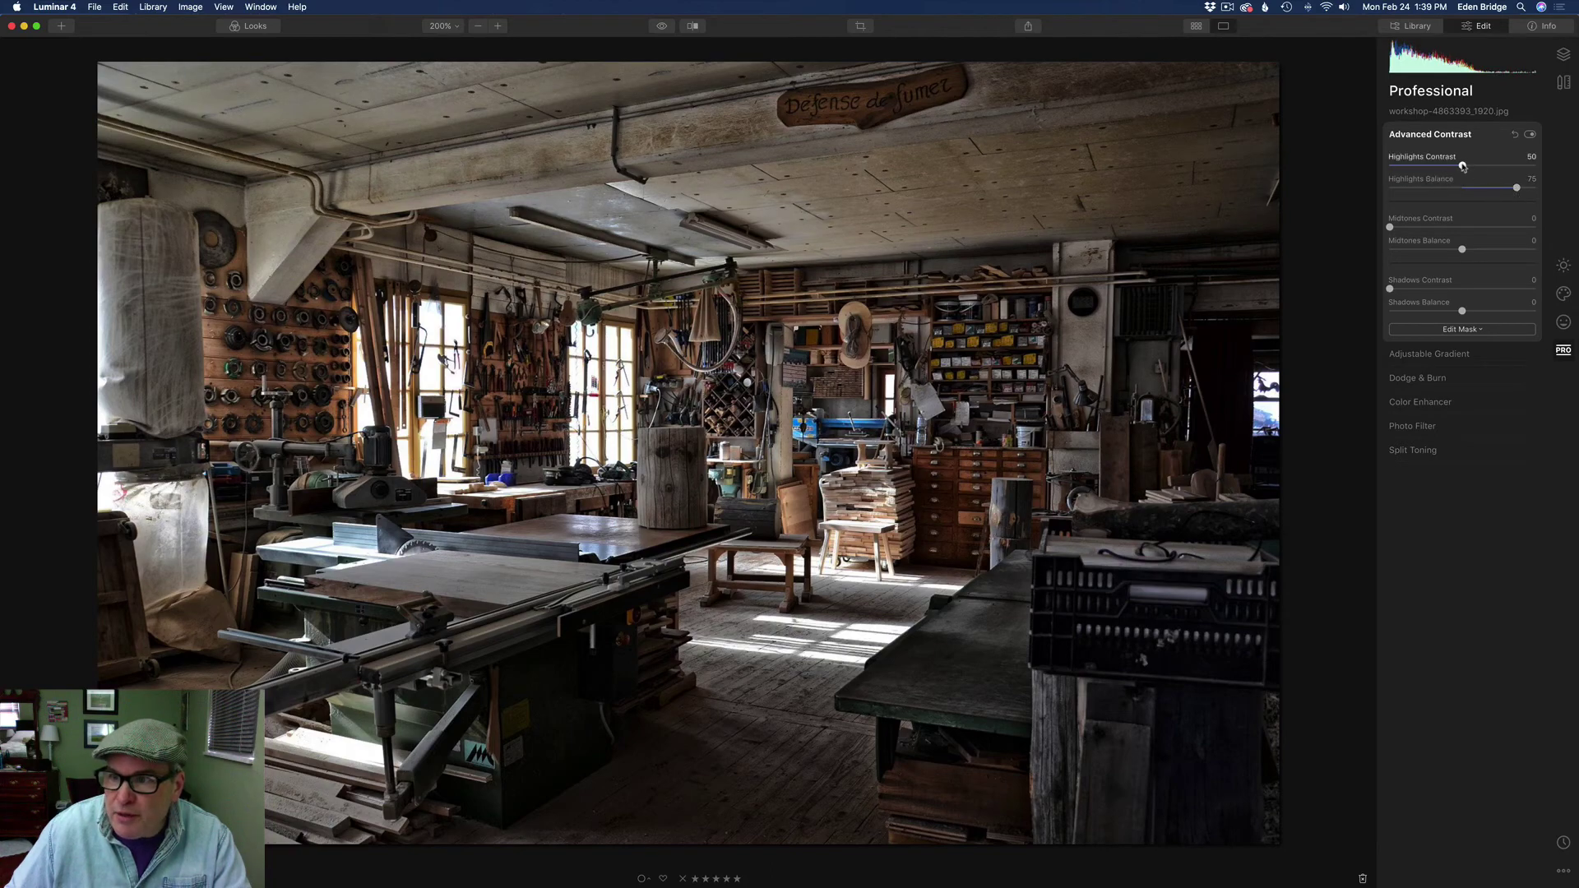
left_click_drag(1463, 167, 1486, 191)
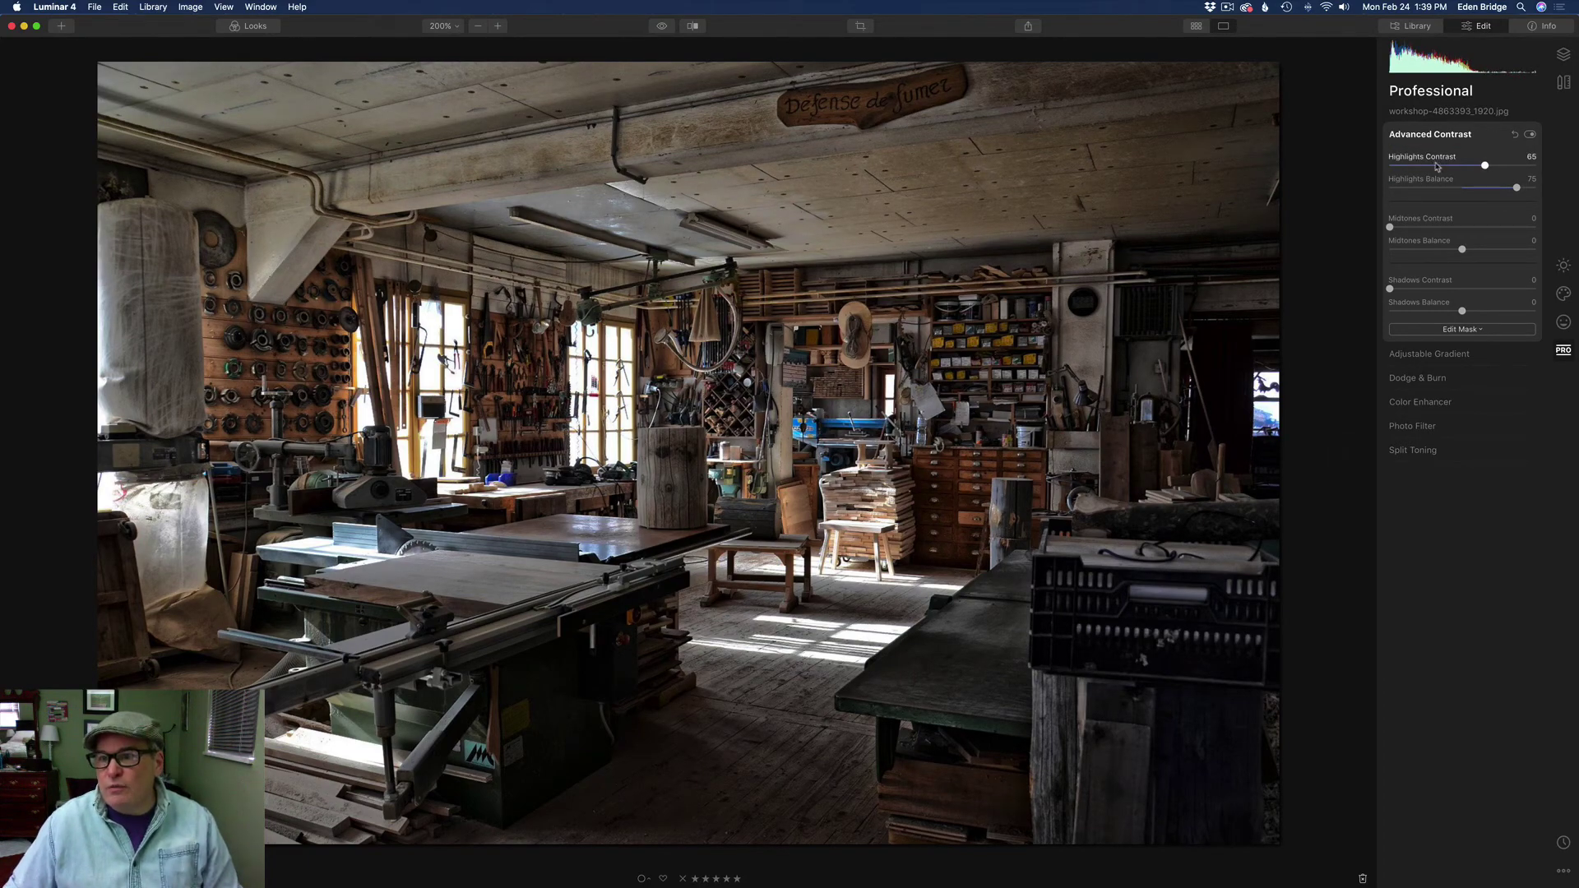
Compare the workshop photo with Advanced Contrast on and off, then ease Highlights Balance to about 66.
left_click(1531, 135)
left_click(1531, 134)
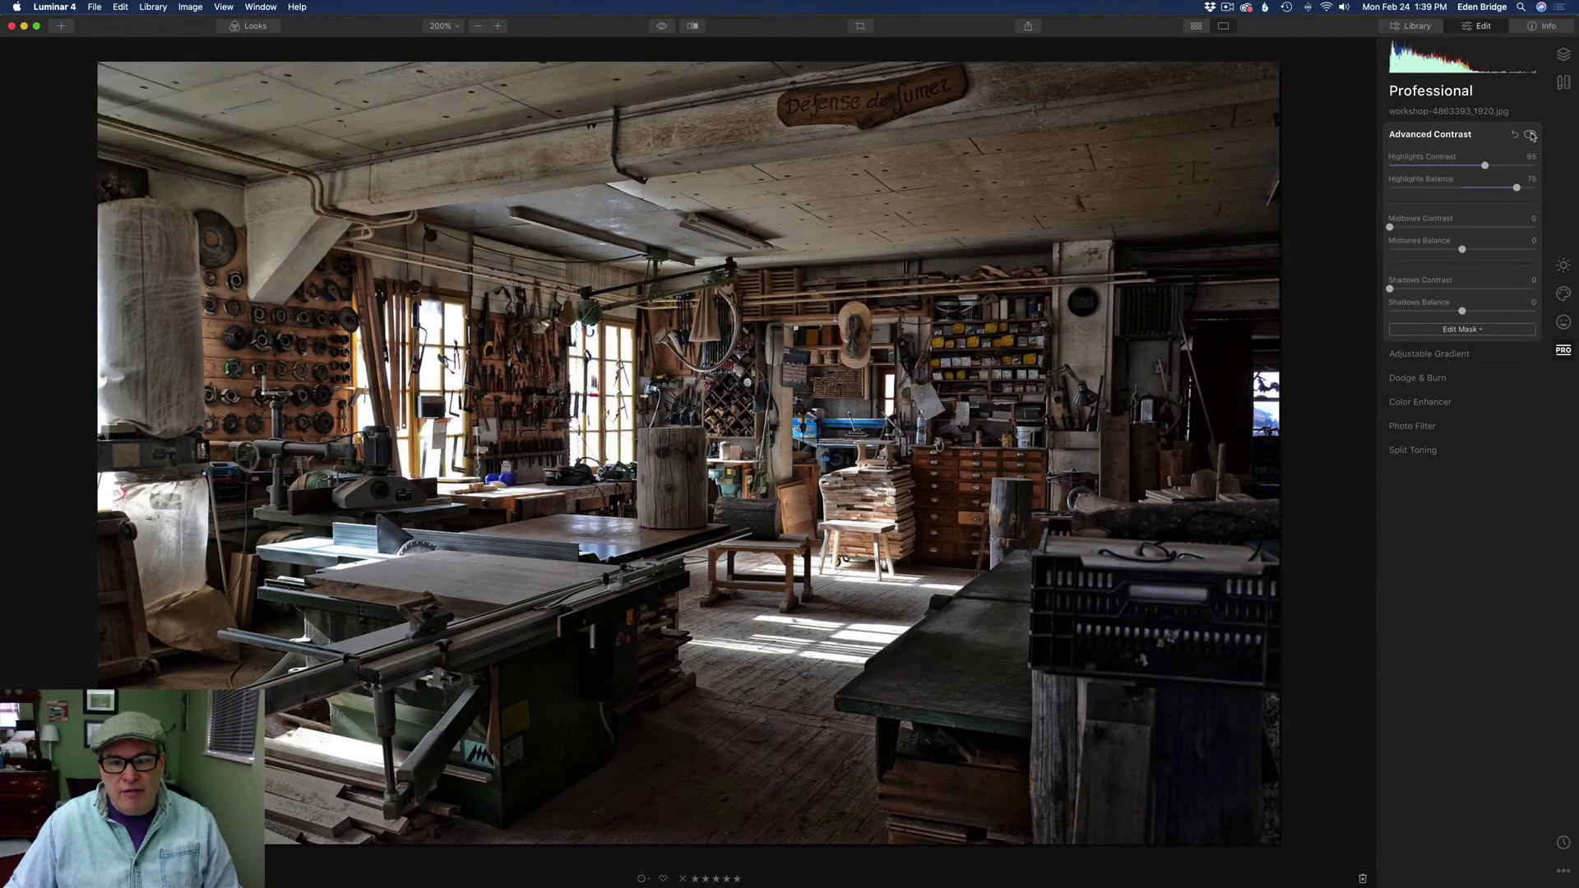
left_click(1531, 135)
left_click(1531, 135)
left_click(1531, 135)
left_click(1530, 135)
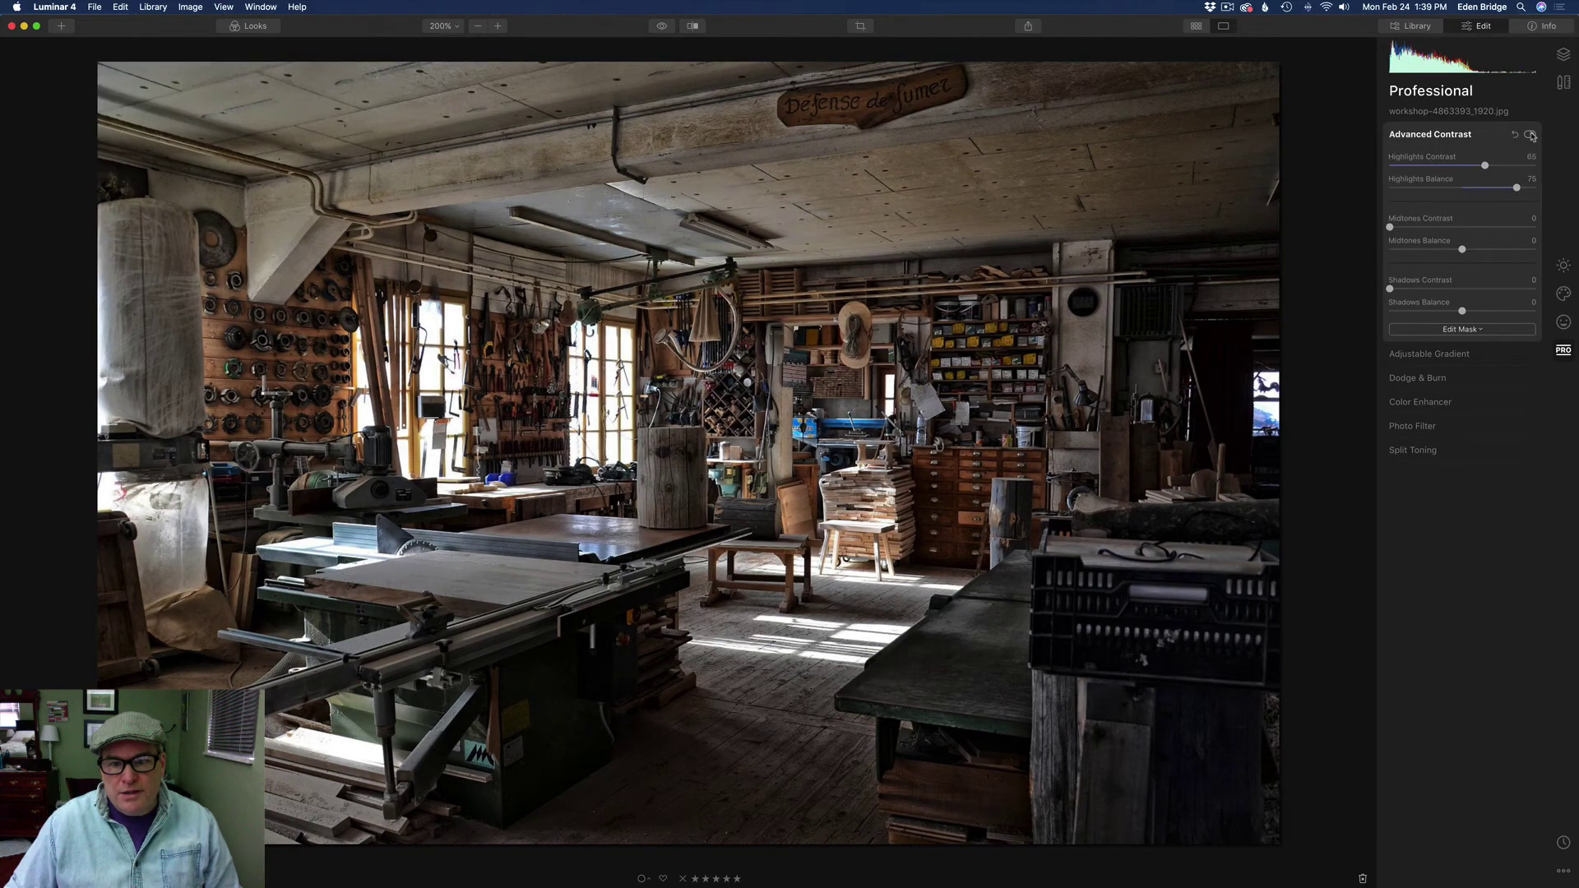
left_click(1531, 135)
left_click(1531, 135)
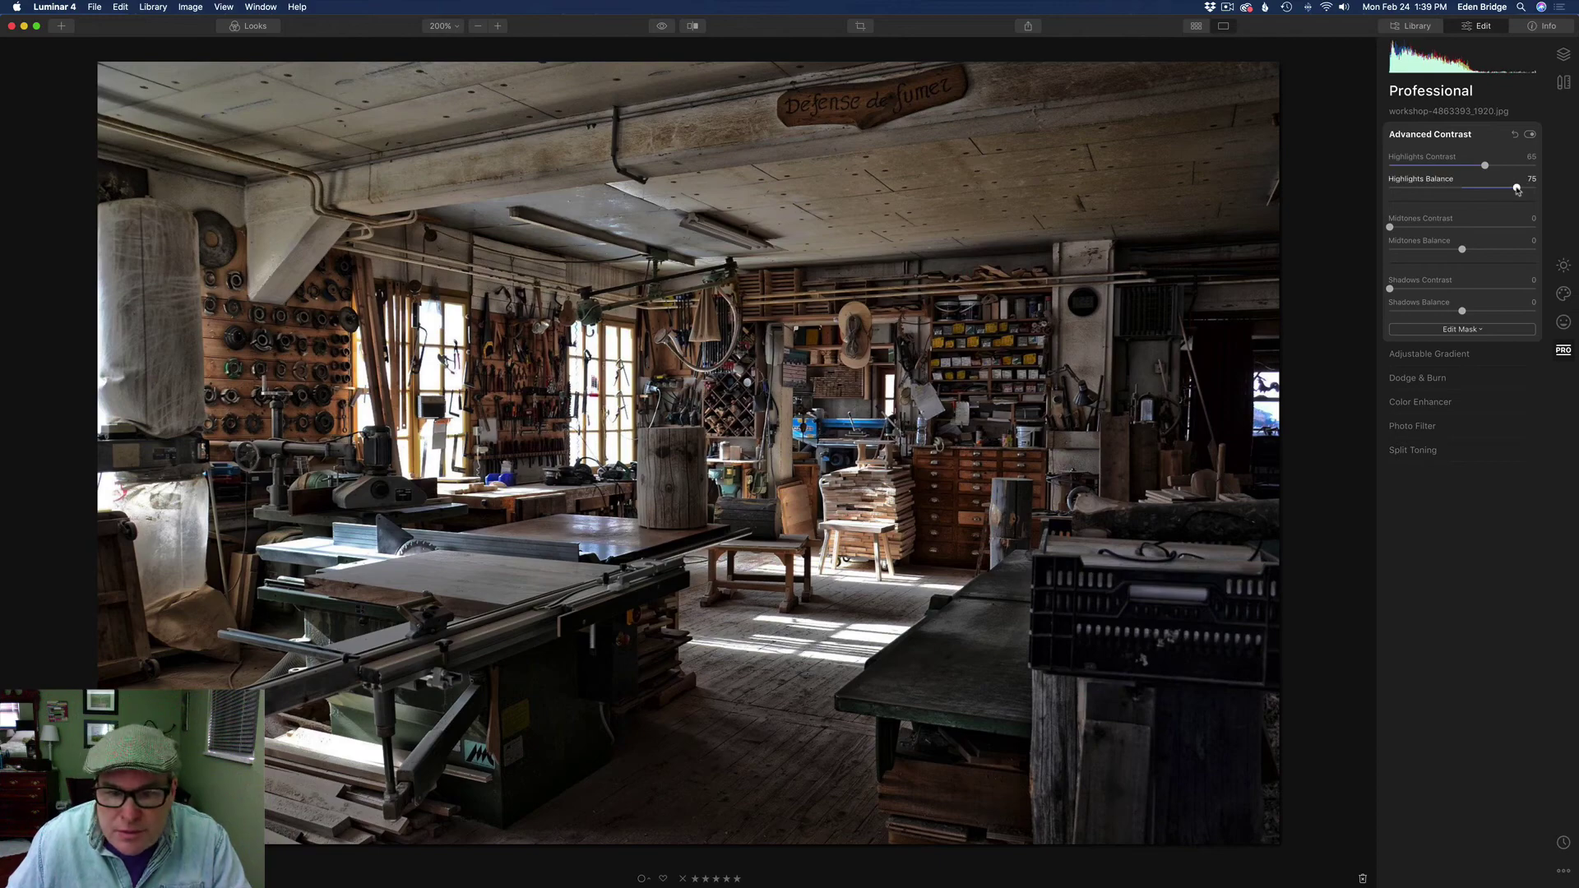
left_click_drag(1515, 188, 1486, 188)
left_click_drag(1503, 189, 1510, 193)
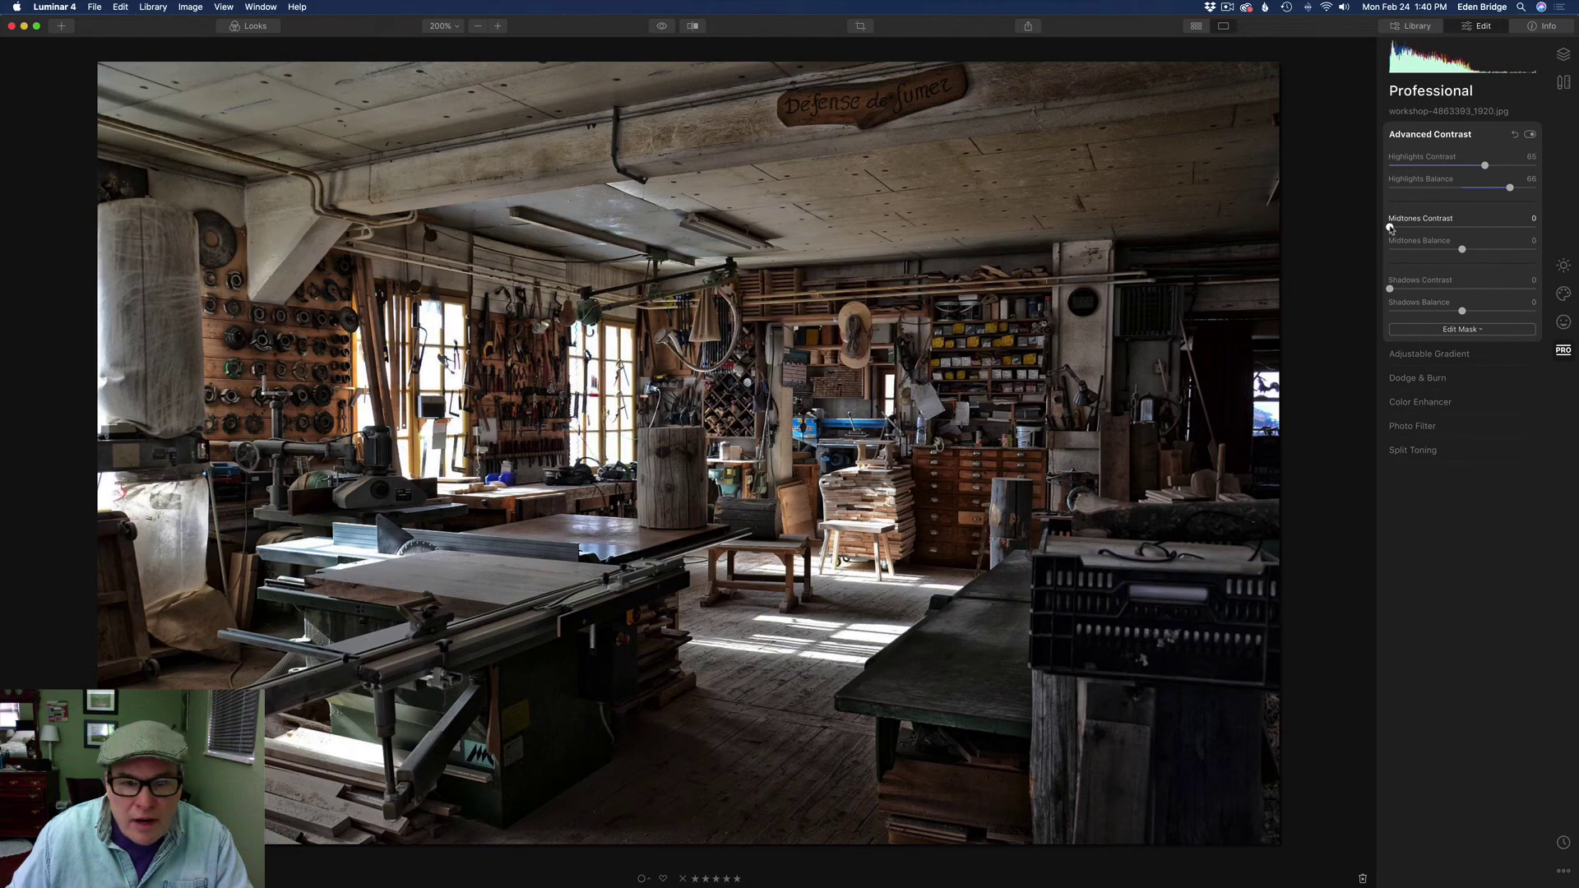
Give the workshop photo Midtones Contrast 49 and Midtones Balance -29.
left_click_drag(1390, 228, 1464, 240)
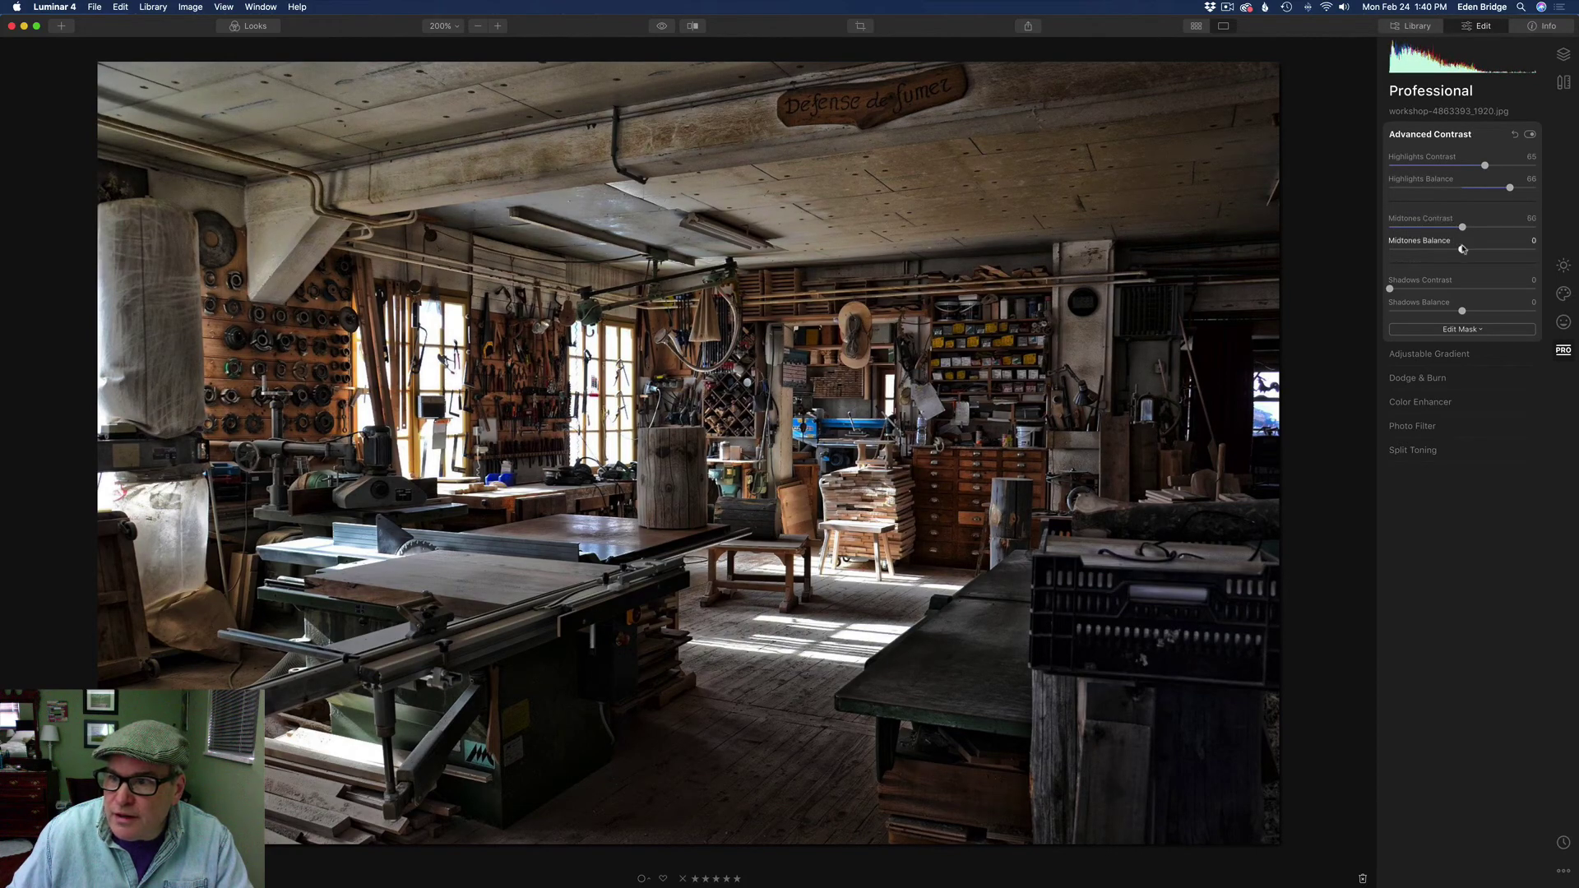
mouse_move(1463, 251)
left_mouse_down()
mouse_move(1504, 251)
mouse_move(1449, 251)
mouse_move(1540, 256)
mouse_move(1417, 253)
mouse_move(1441, 252)
left_mouse_up()
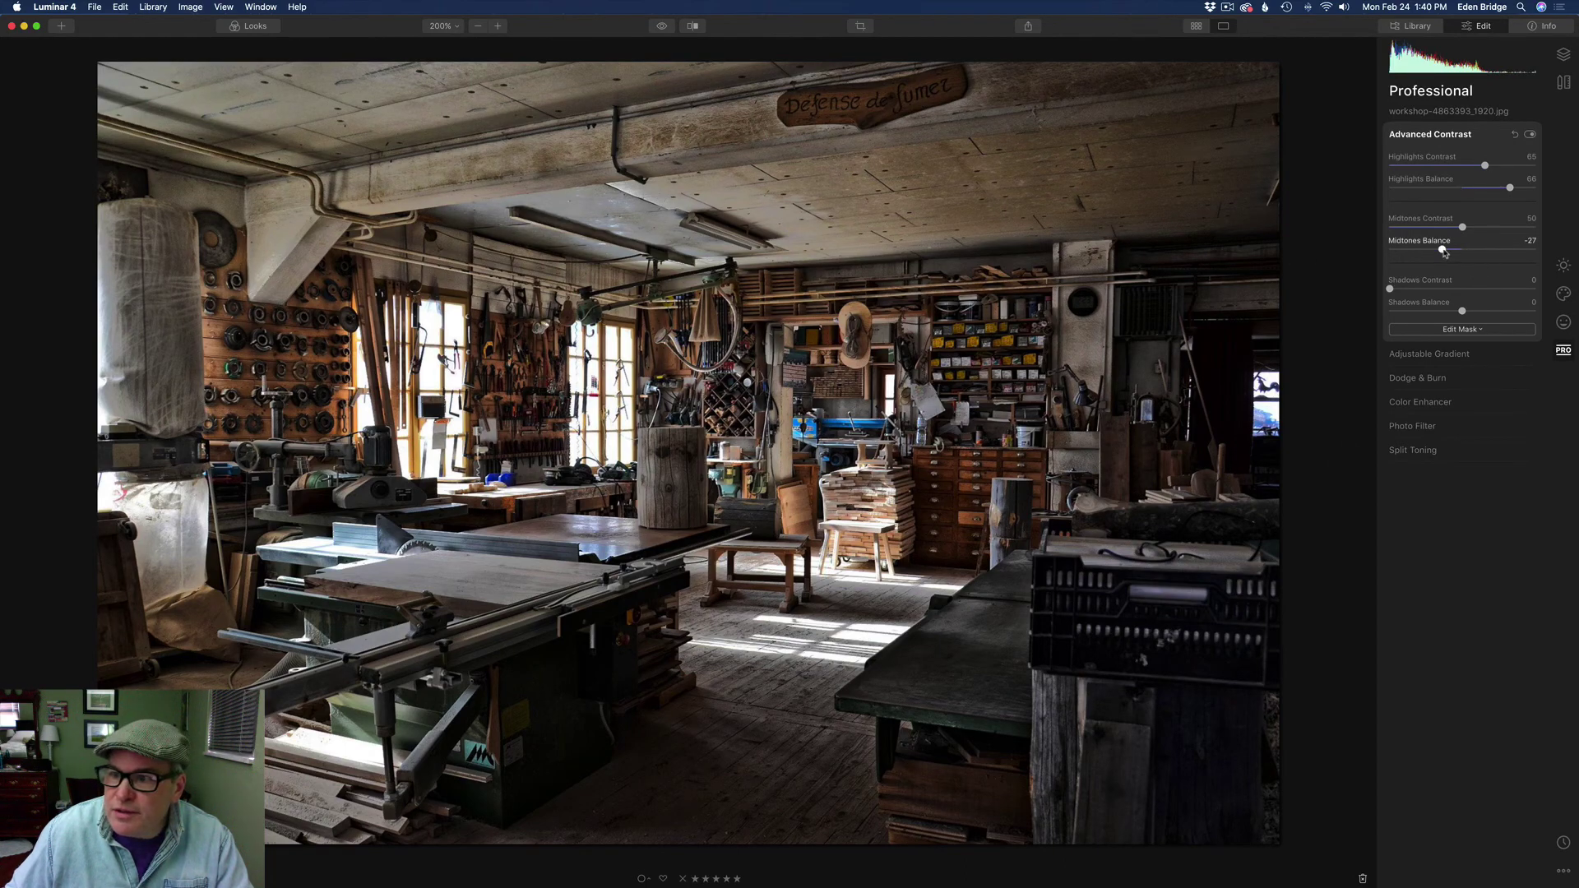
left_click_drag(1443, 252, 1440, 252)
mouse_move(1464, 228)
left_mouse_down()
mouse_move(1482, 228)
mouse_move(1463, 238)
left_mouse_up()
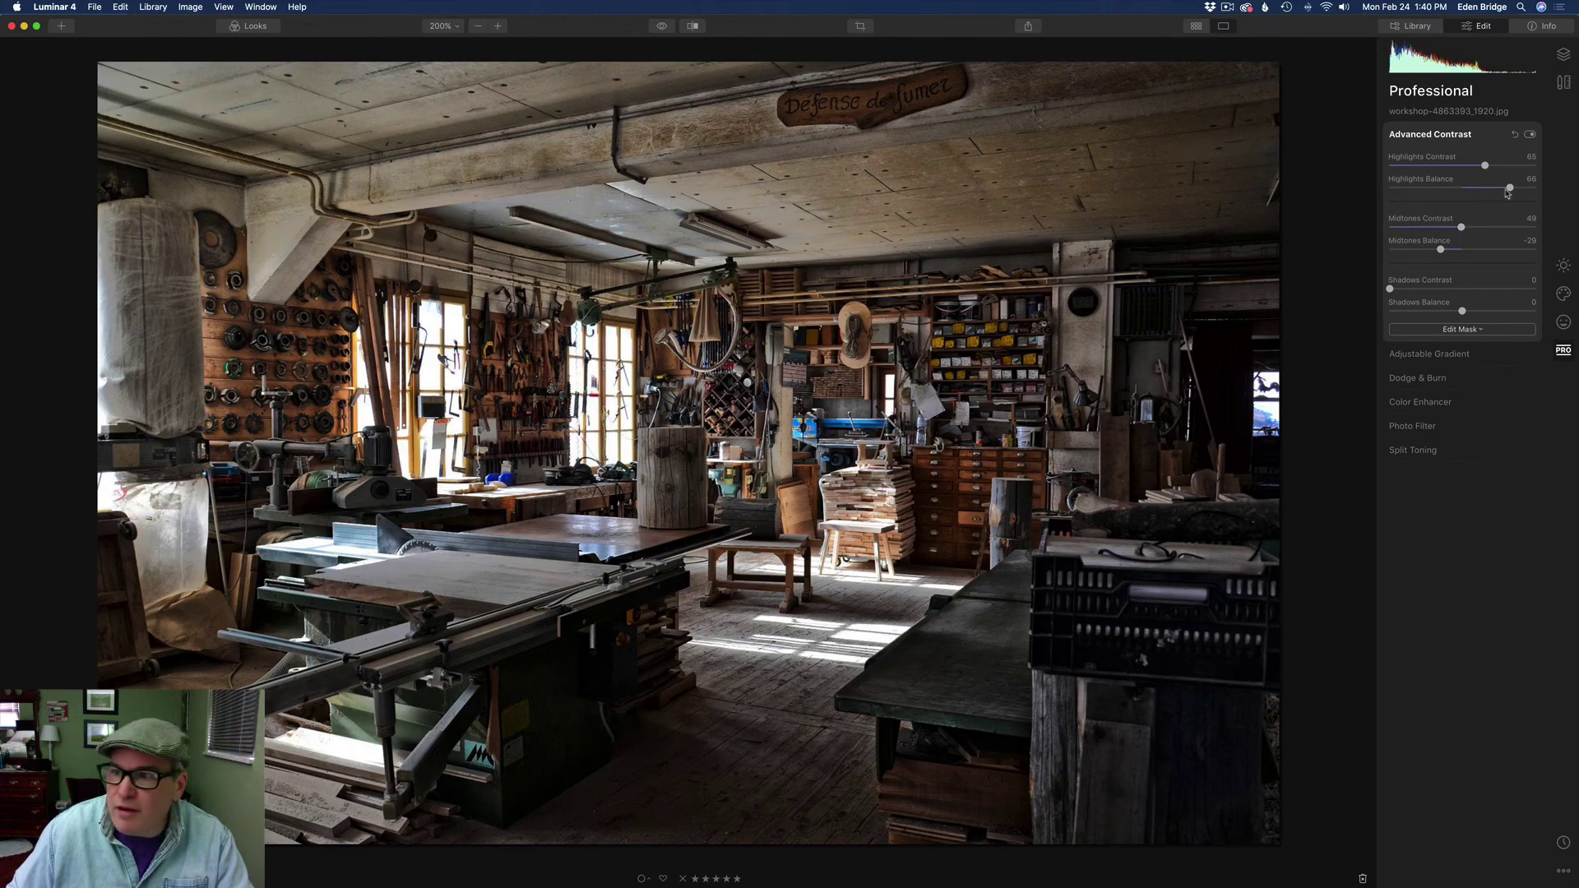
left_click(1531, 134)
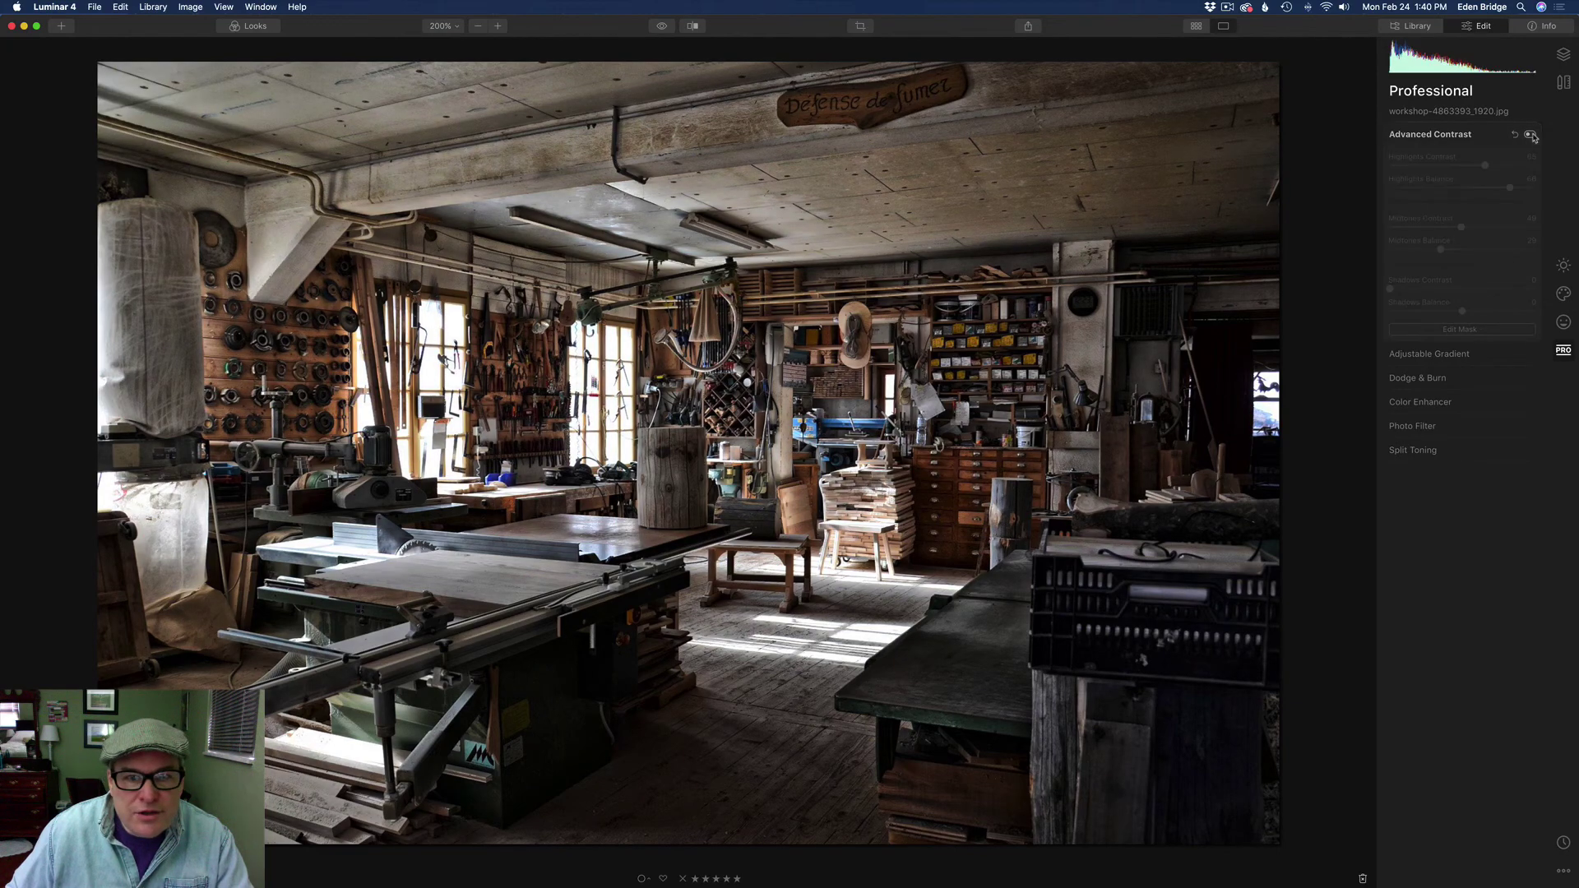
left_click(1531, 135)
left_click(1531, 136)
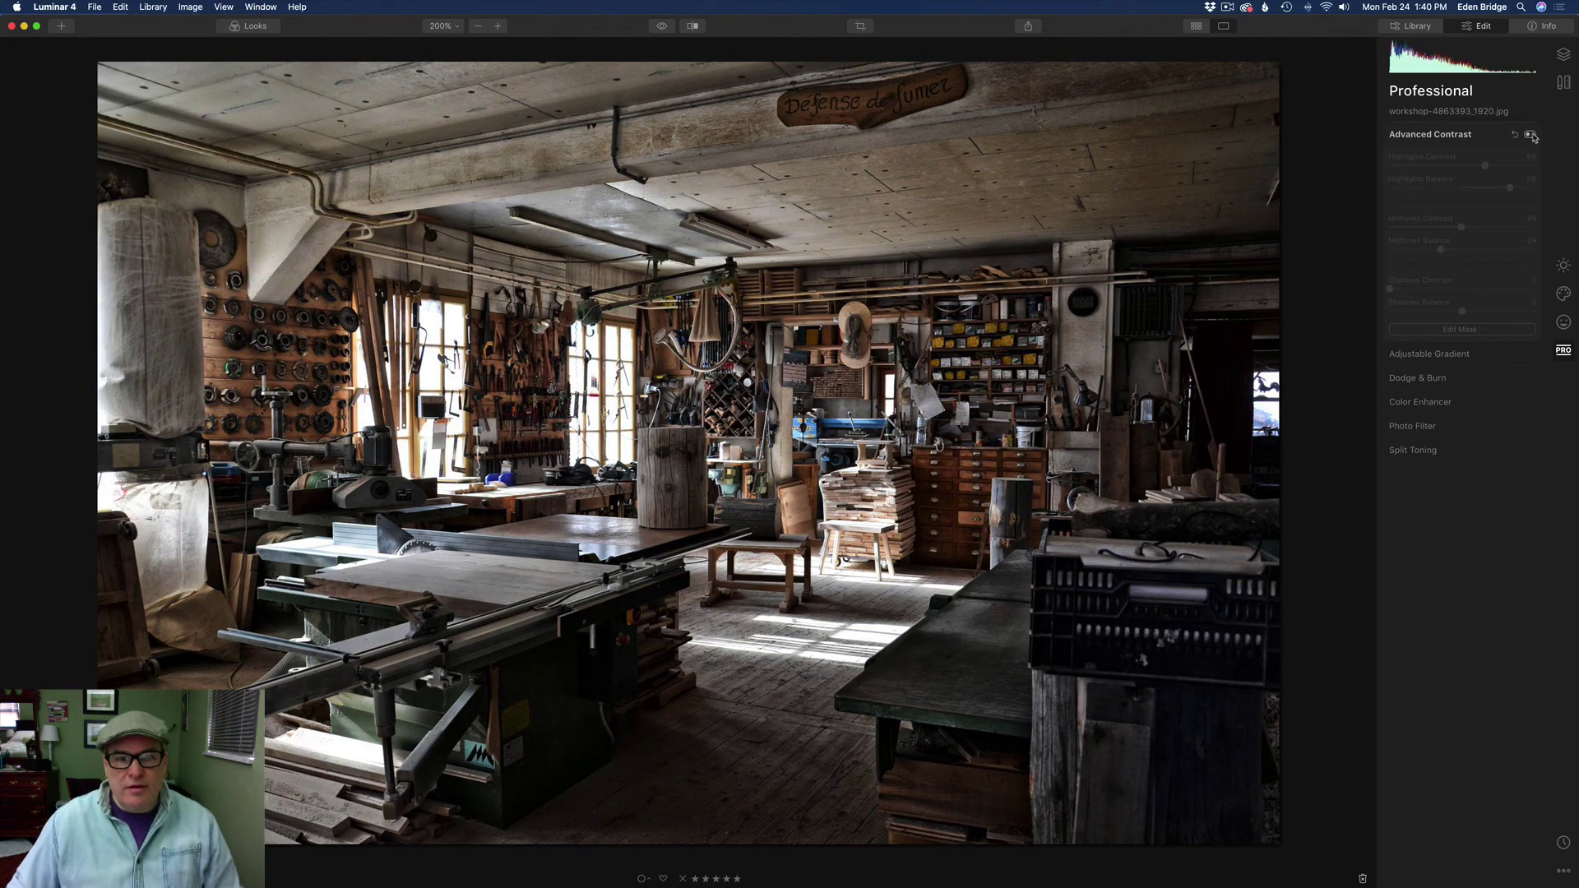
left_click(1531, 136)
left_click(1531, 136)
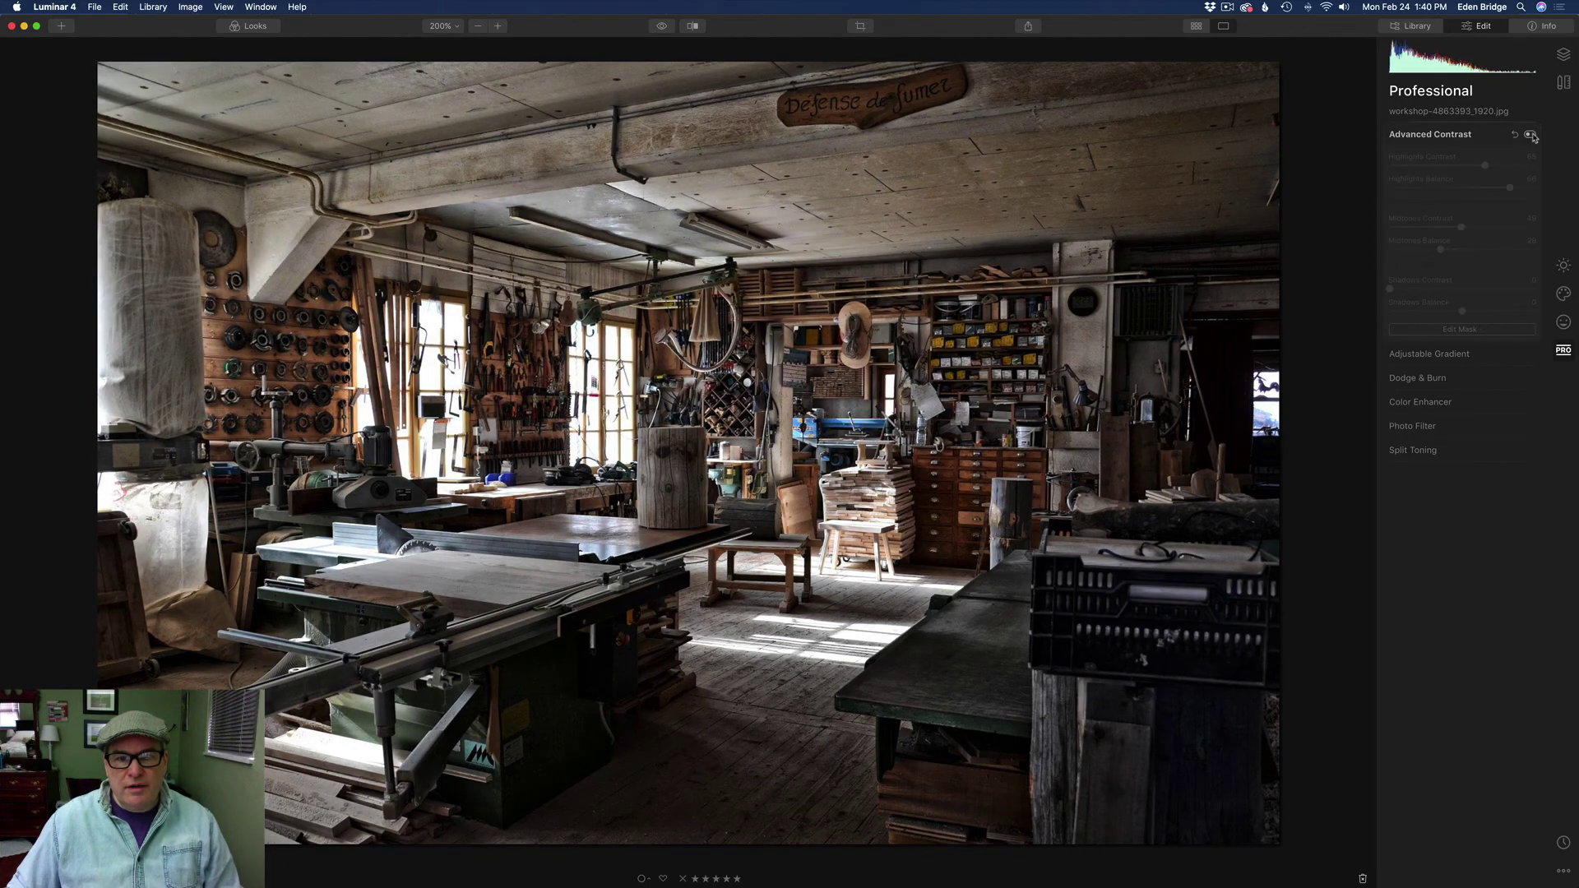
left_click(1531, 136)
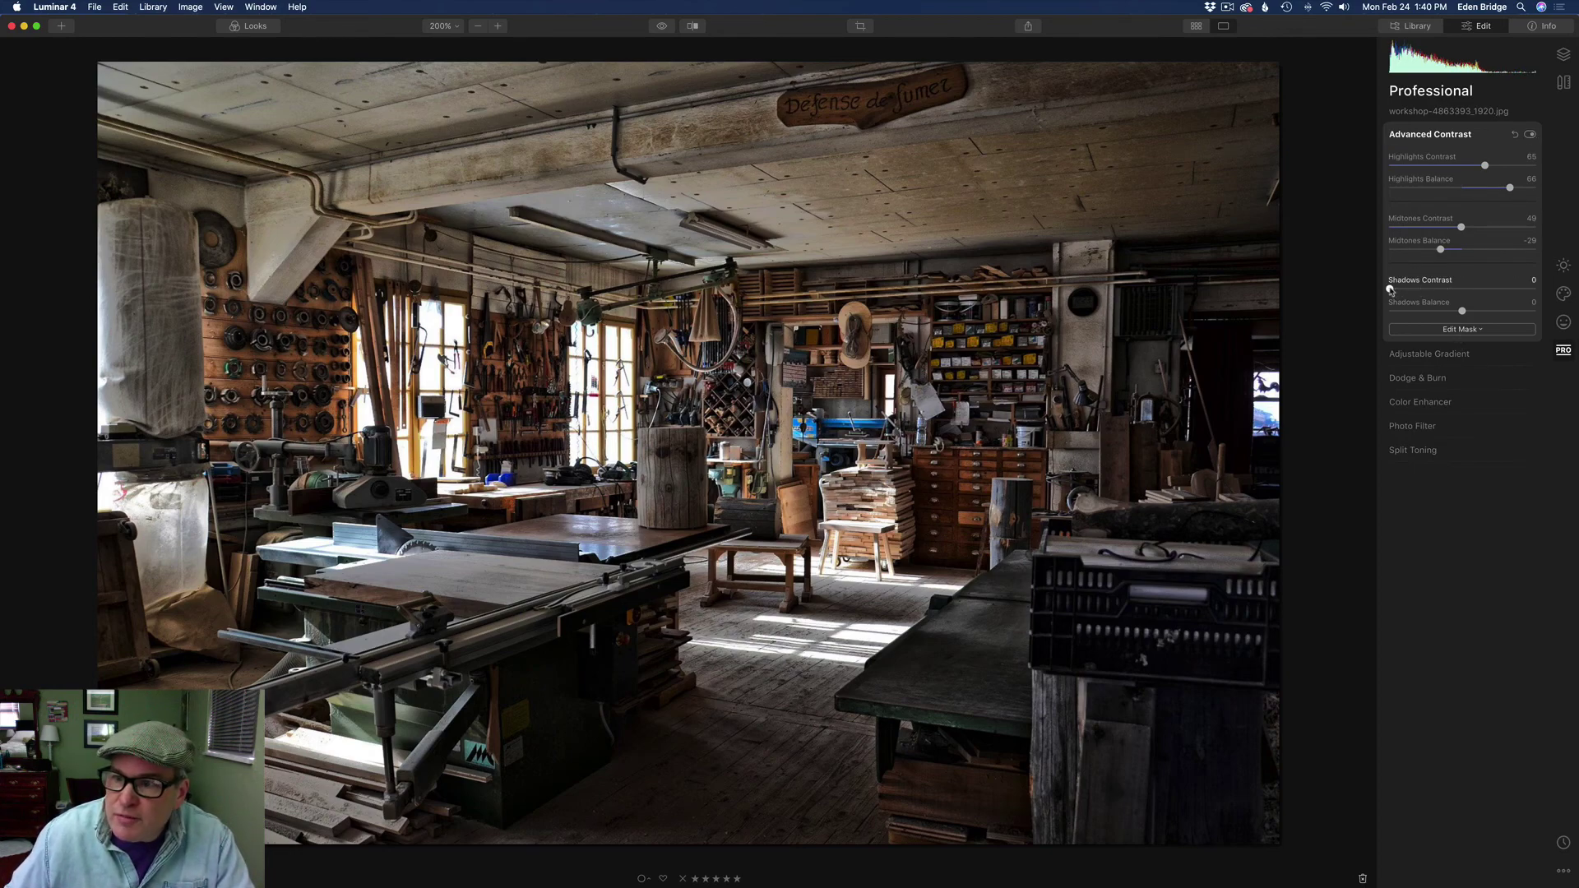
Give the workshop photo Shadows Contrast 43 and Shadows Balance -58.
left_click_drag(1389, 290, 1465, 301)
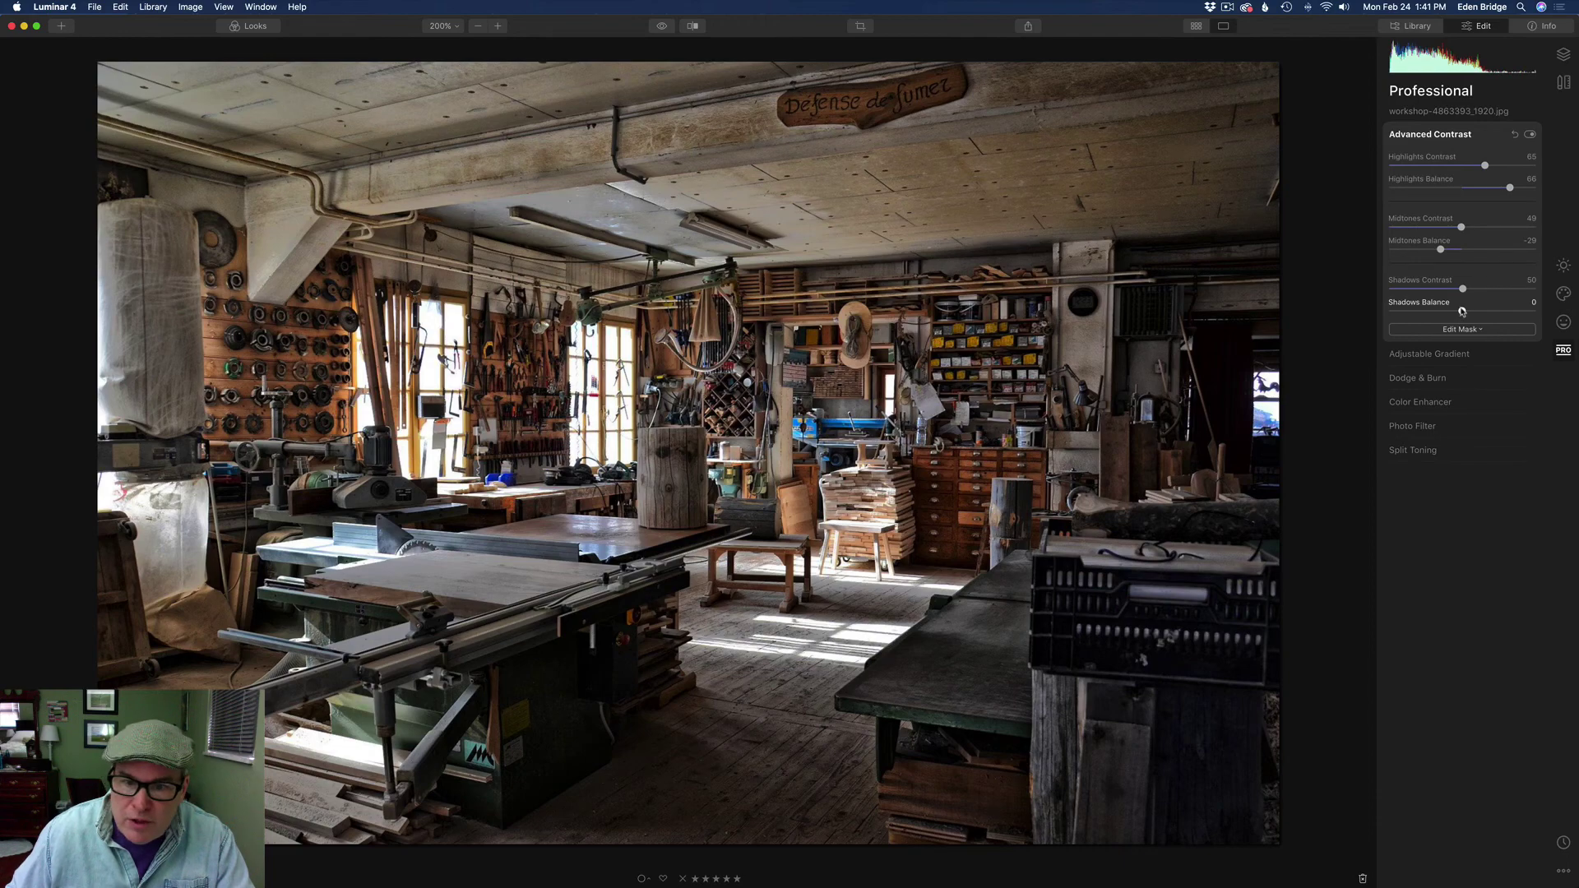
left_click_drag(1462, 312, 1425, 310)
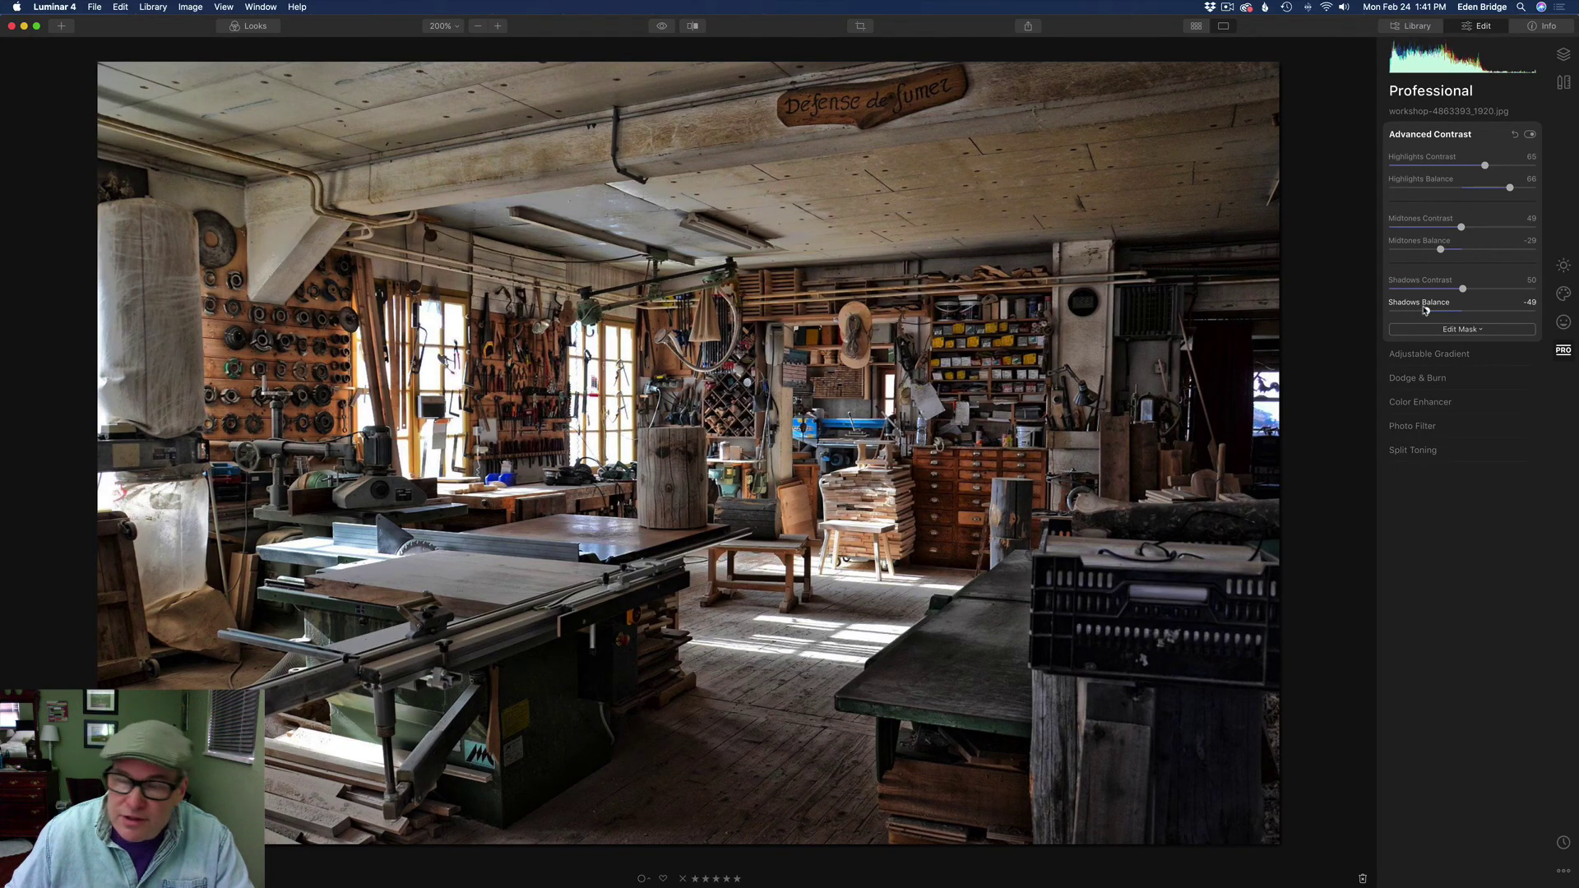
left_click_drag(1425, 310, 1417, 311)
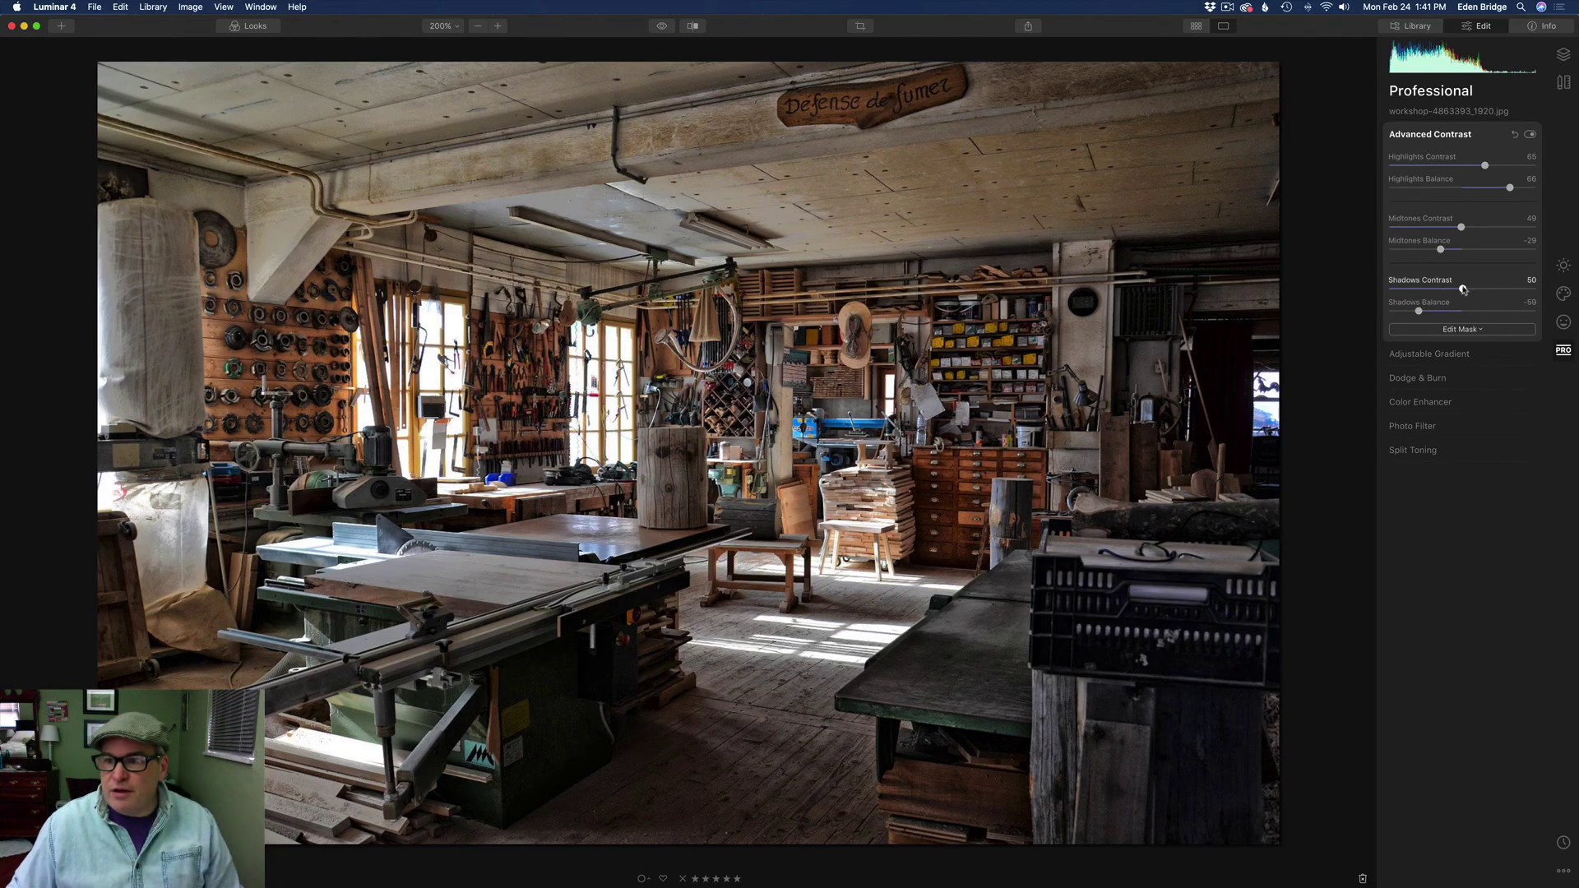
mouse_move(1462, 289)
left_mouse_down()
mouse_move(1494, 291)
mouse_move(1452, 292)
left_mouse_up()
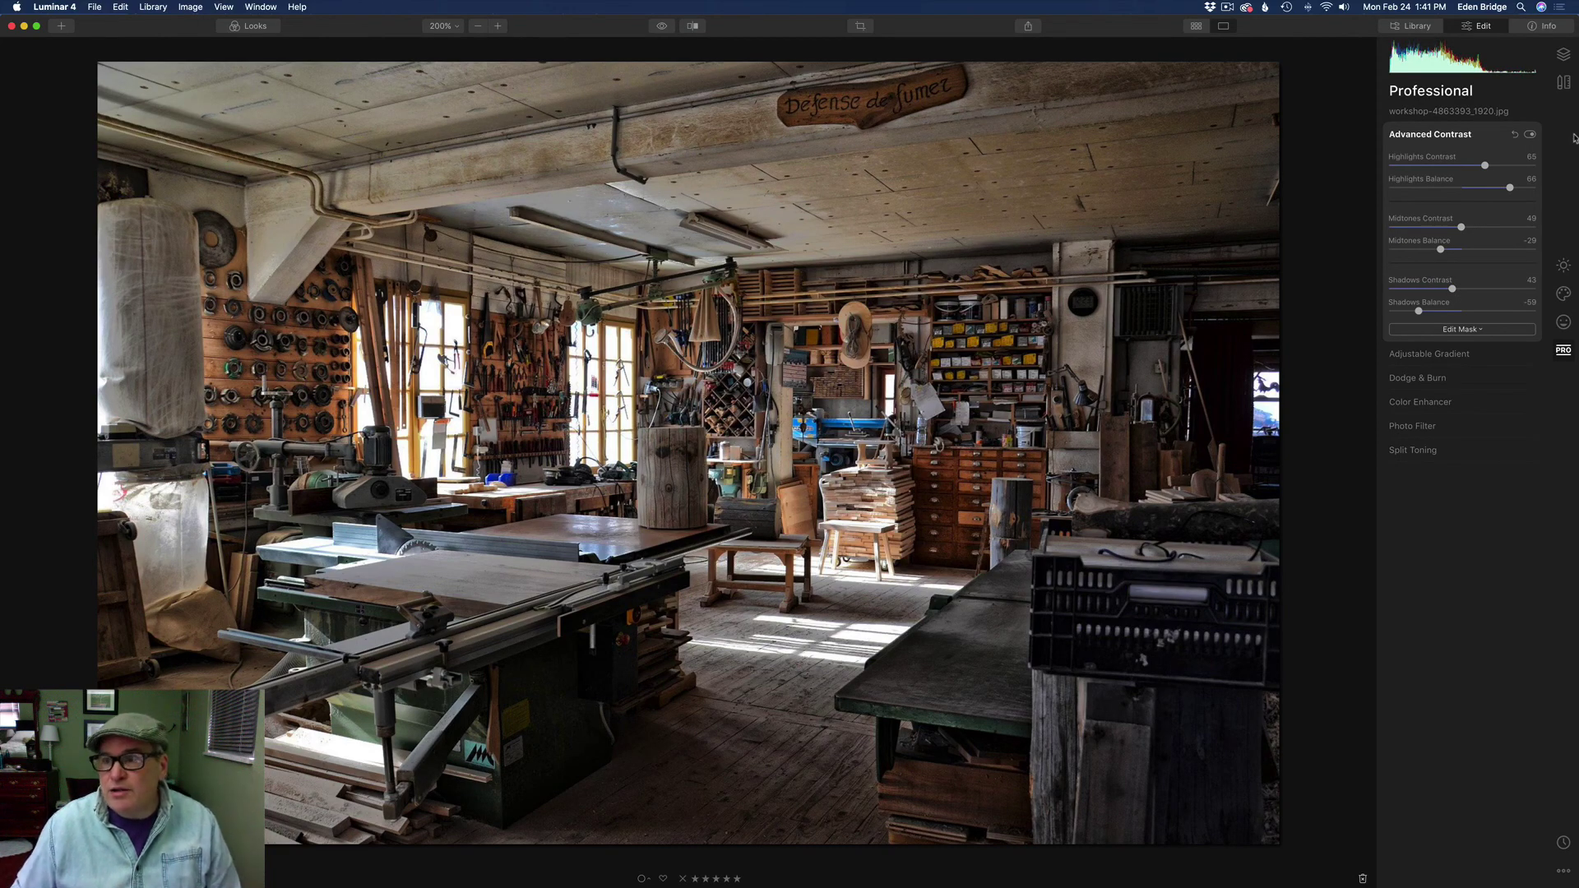
left_click(1529, 135)
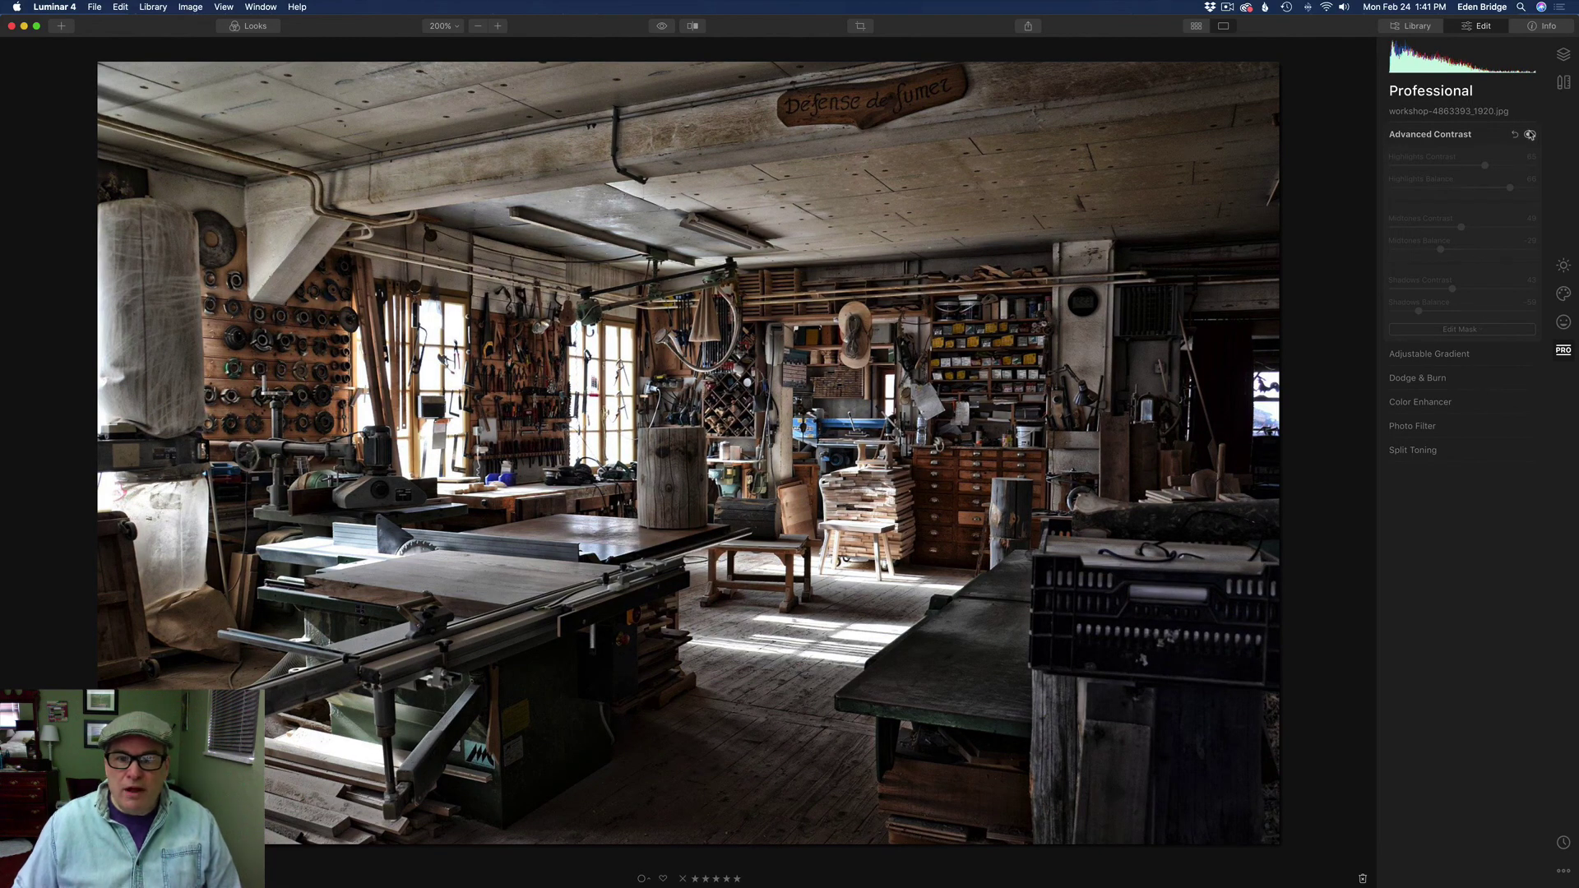
left_click(1530, 134)
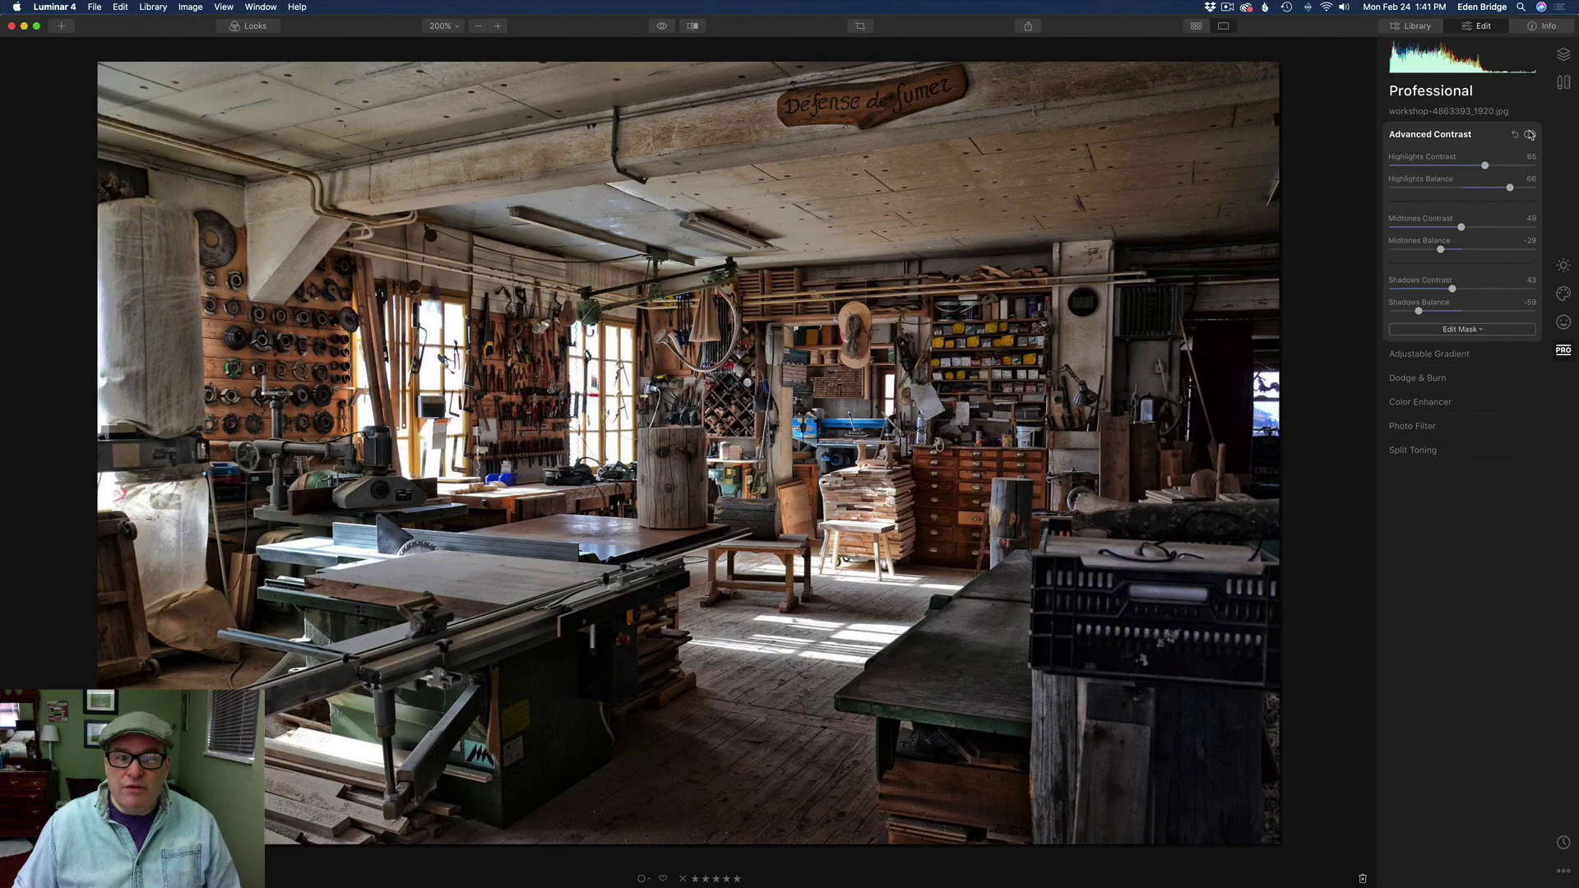